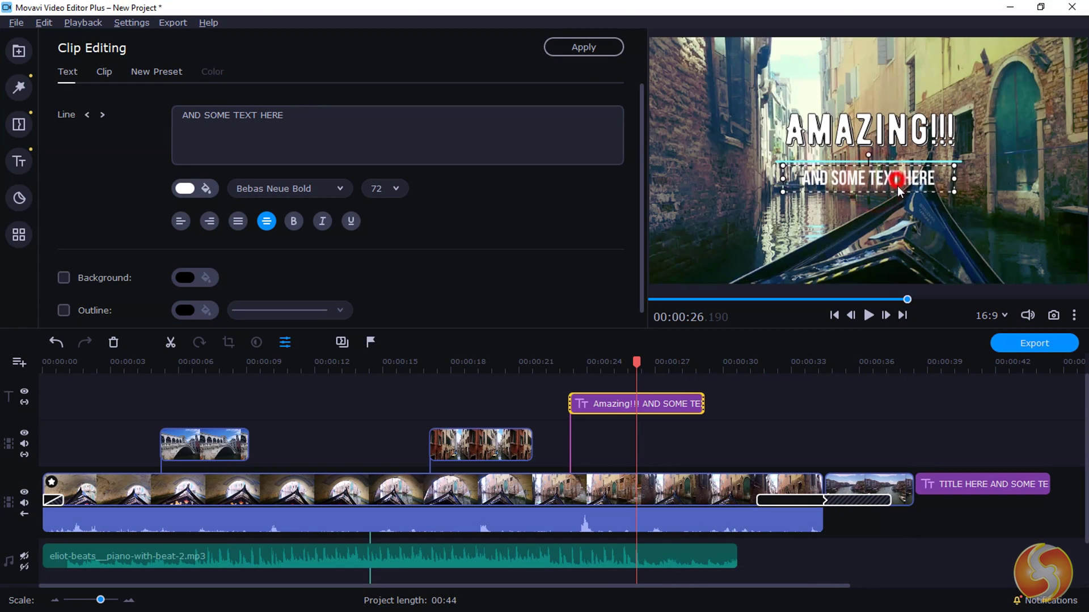
Step: Move AND SOME TEXT HERE below AMAZING!!!, shift the gondola clip, and key out the green background
drag(897, 186, 895, 203)
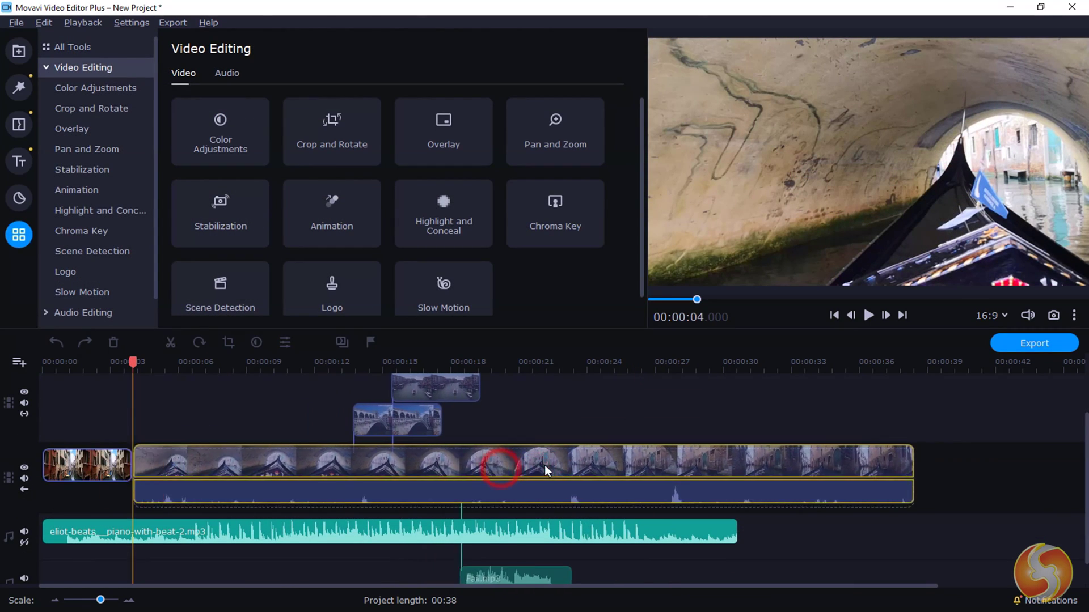
drag(544, 465, 370, 444)
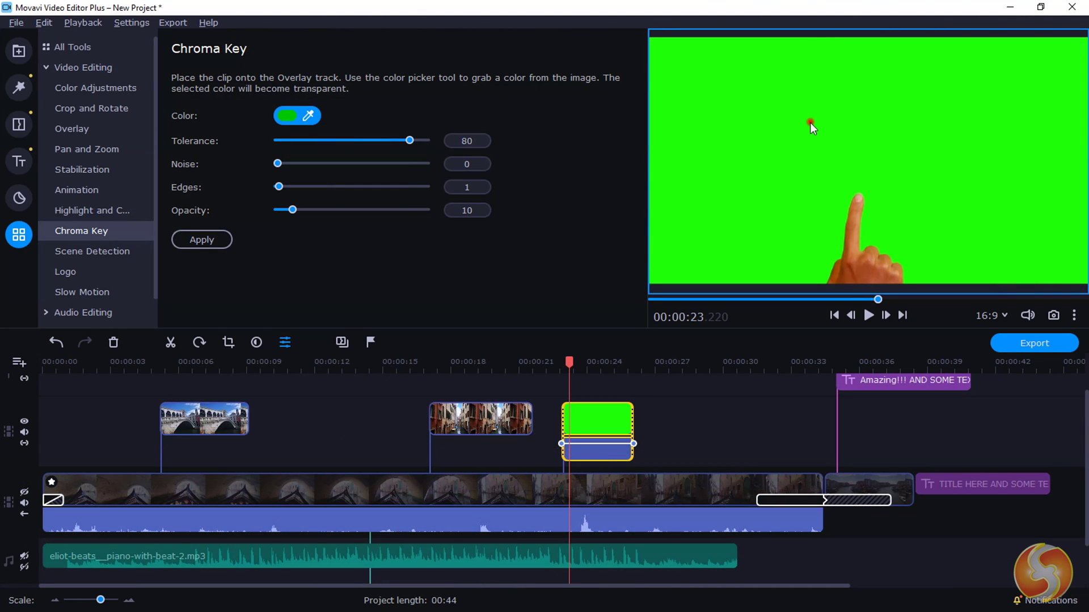
click(810, 123)
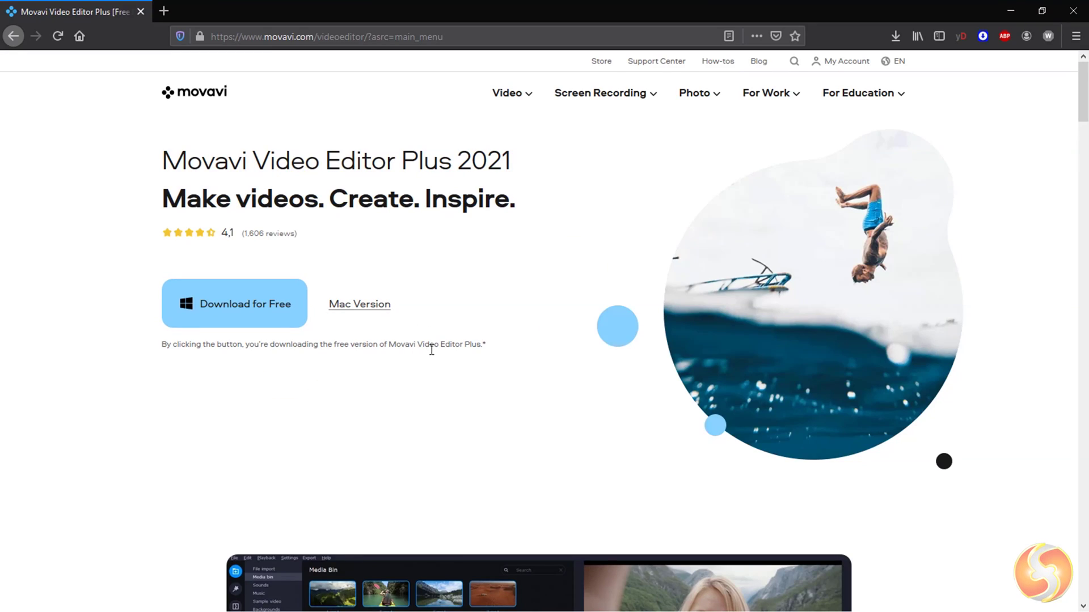
Step: Advance the page's feature showcase past Chroma Key, Vertical Video and Stabilization to Picture in Picture, then scroll further
scroll(434, 357, down, 2)
scroll(435, 364, down, 10)
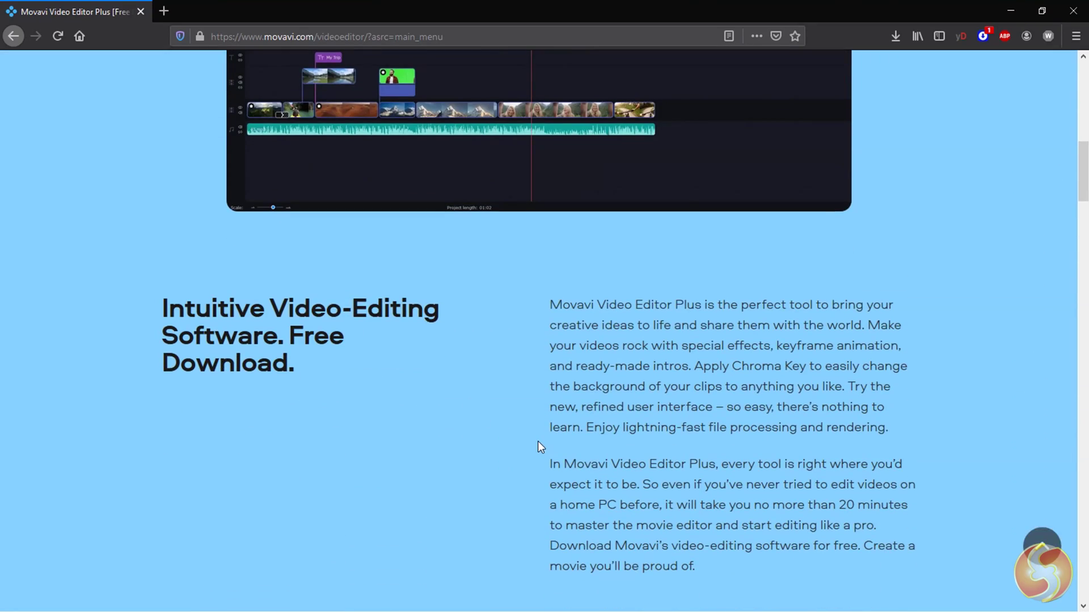
scroll(806, 472, down, 4)
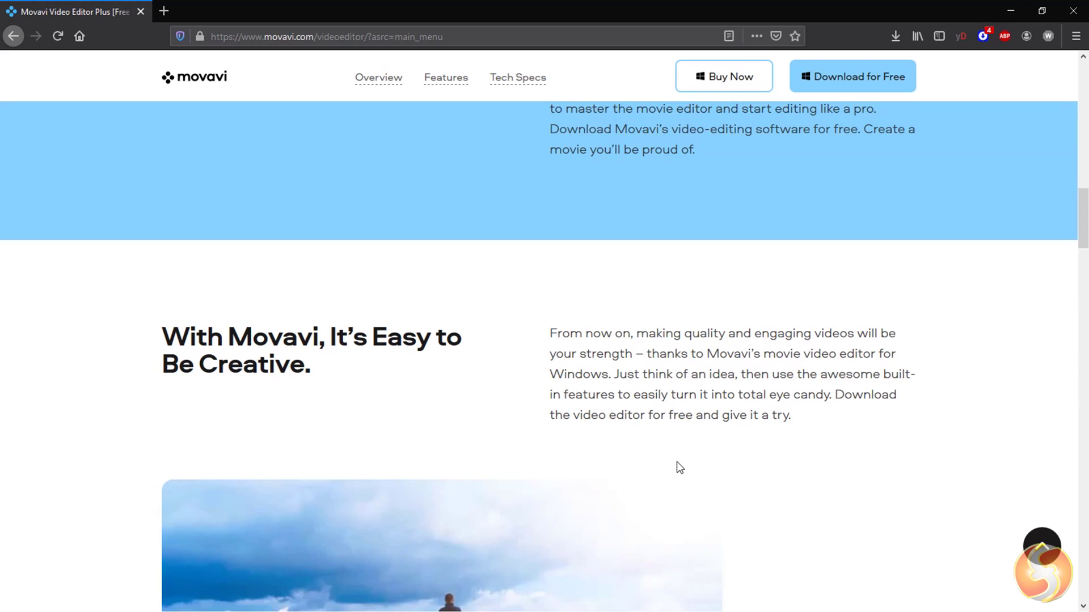
scroll(677, 468, down, 5)
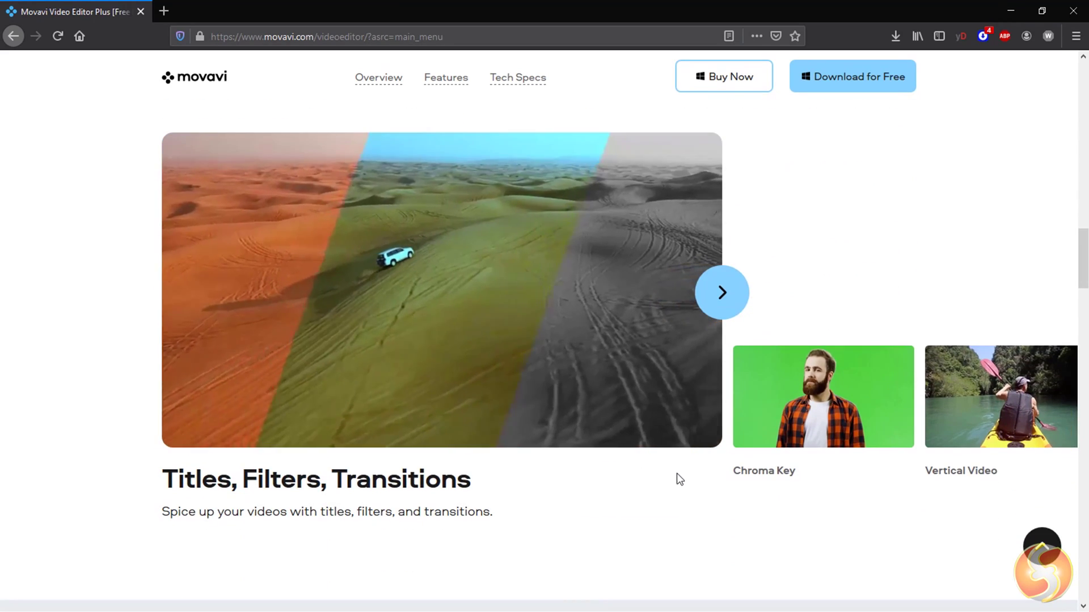
click(722, 293)
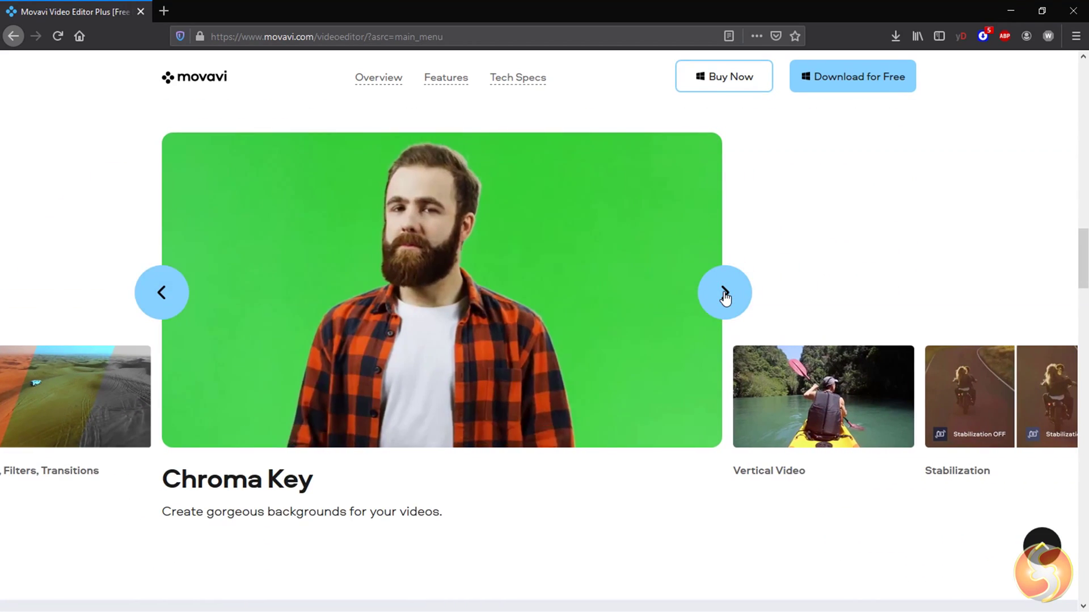
click(725, 293)
click(725, 294)
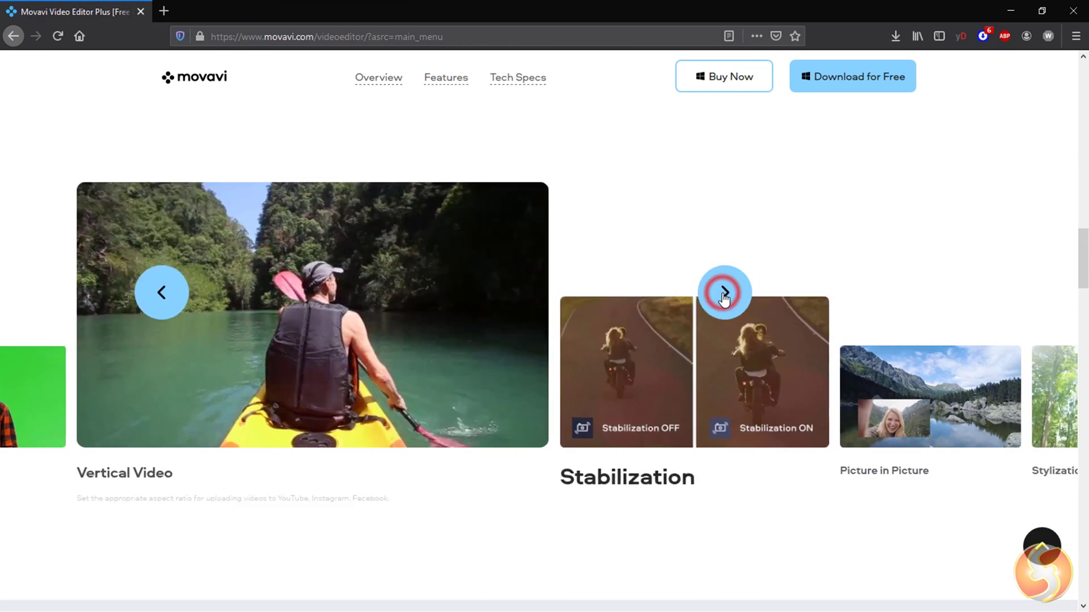
click(722, 294)
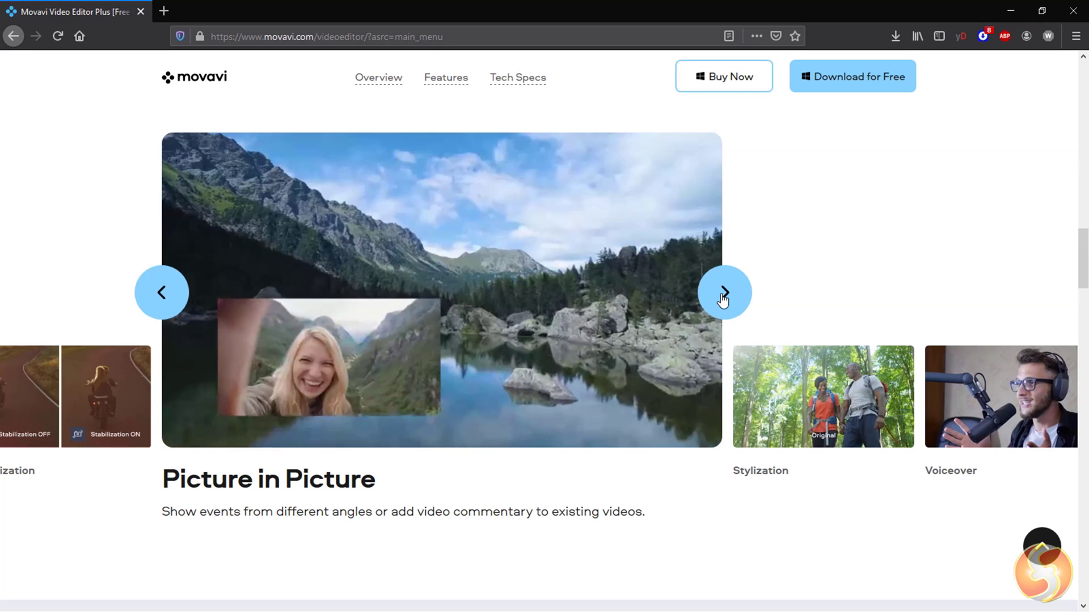
scroll(720, 298, down, 5)
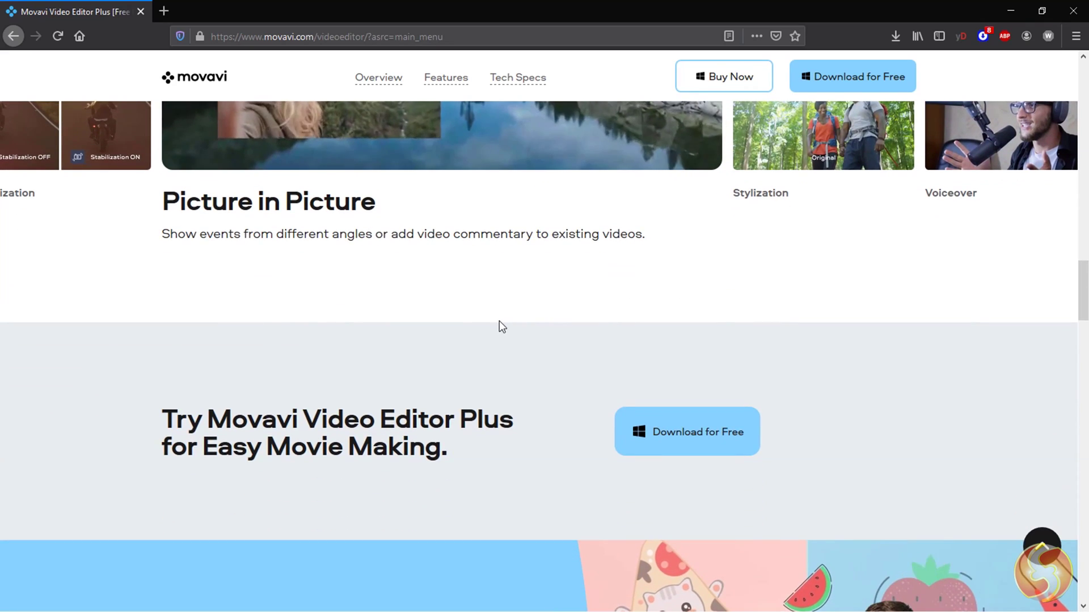
scroll(516, 364, down, 3)
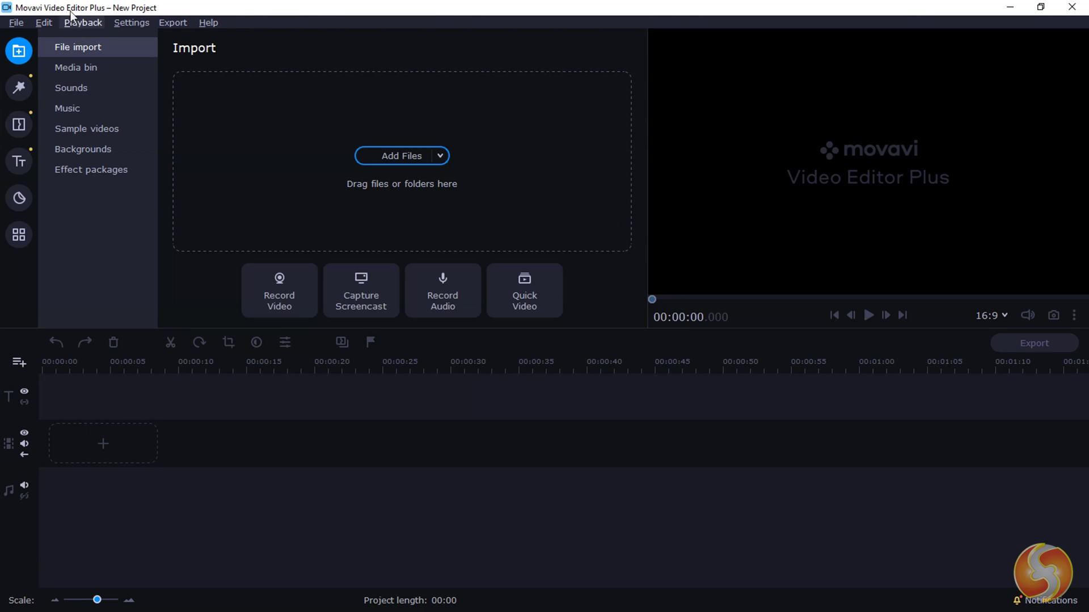
click(16, 86)
click(17, 127)
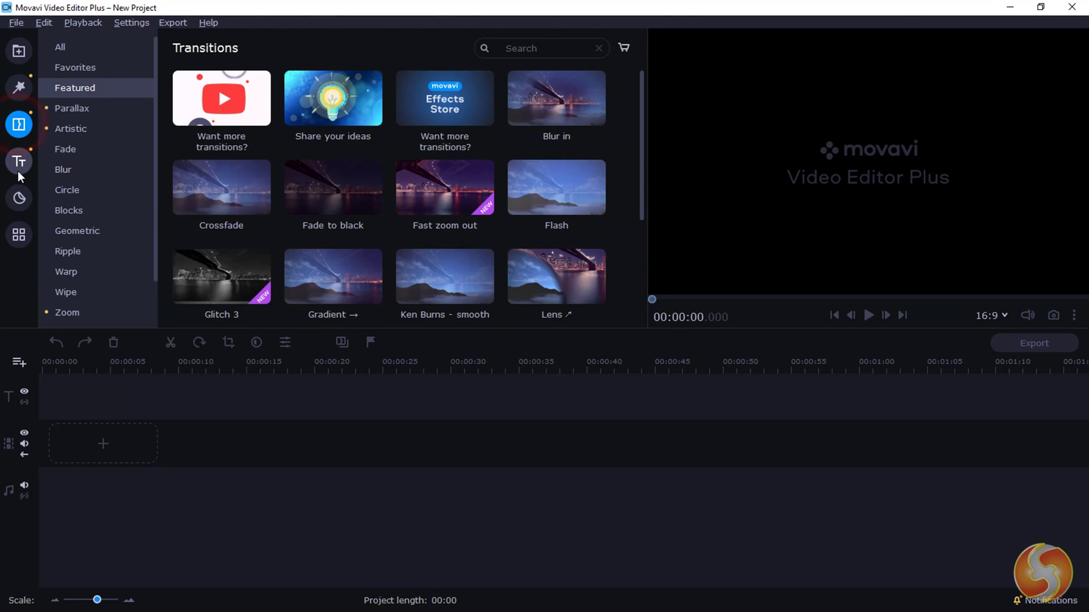
click(19, 162)
click(18, 198)
click(19, 50)
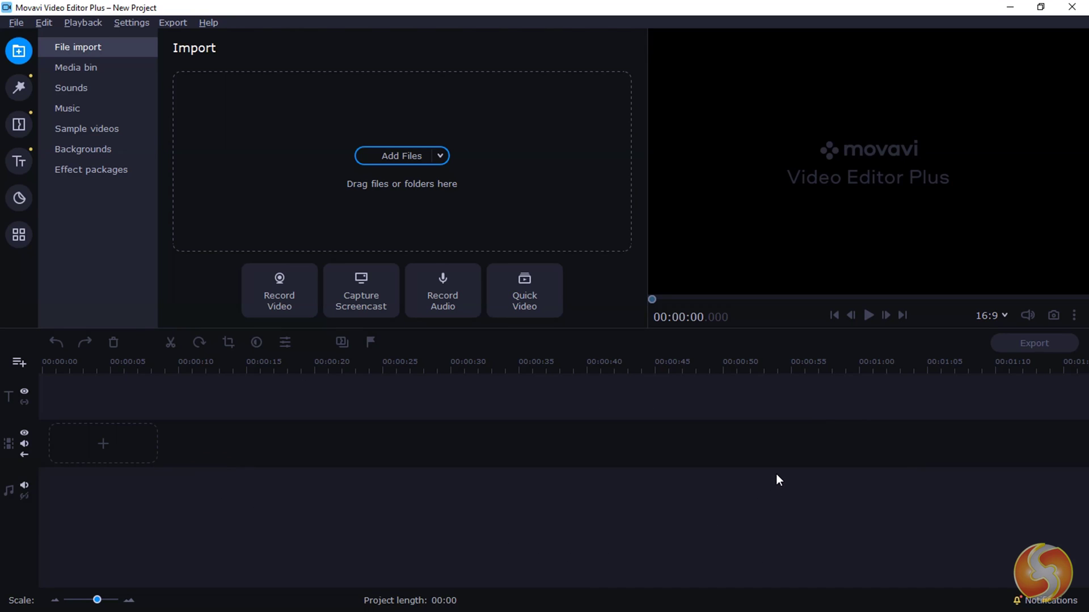
Step: Drag the gondola MP4, three Venice JPGs and piano-with-beat-2.mp3 from the folder onto the timeline
key(alt+Tab)
drag(856, 230, 96, 447)
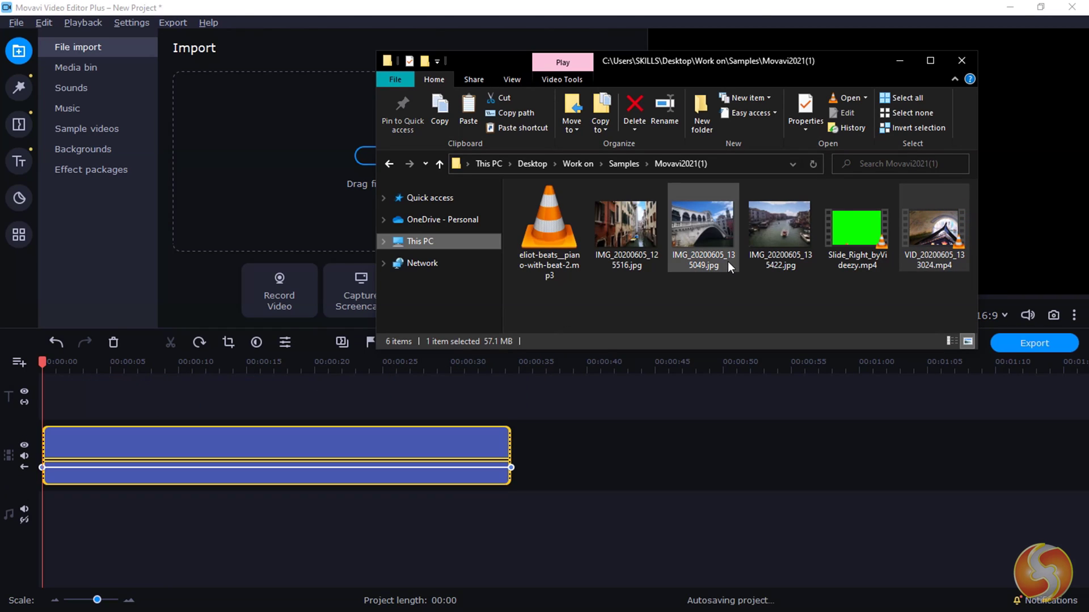
drag(586, 294, 805, 238)
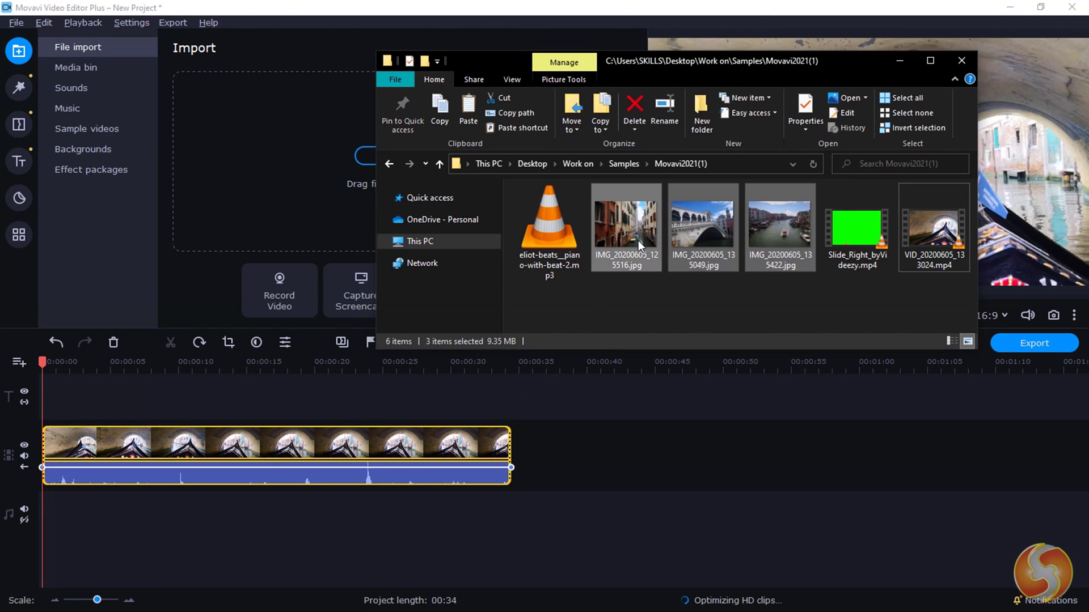
drag(628, 230, 568, 475)
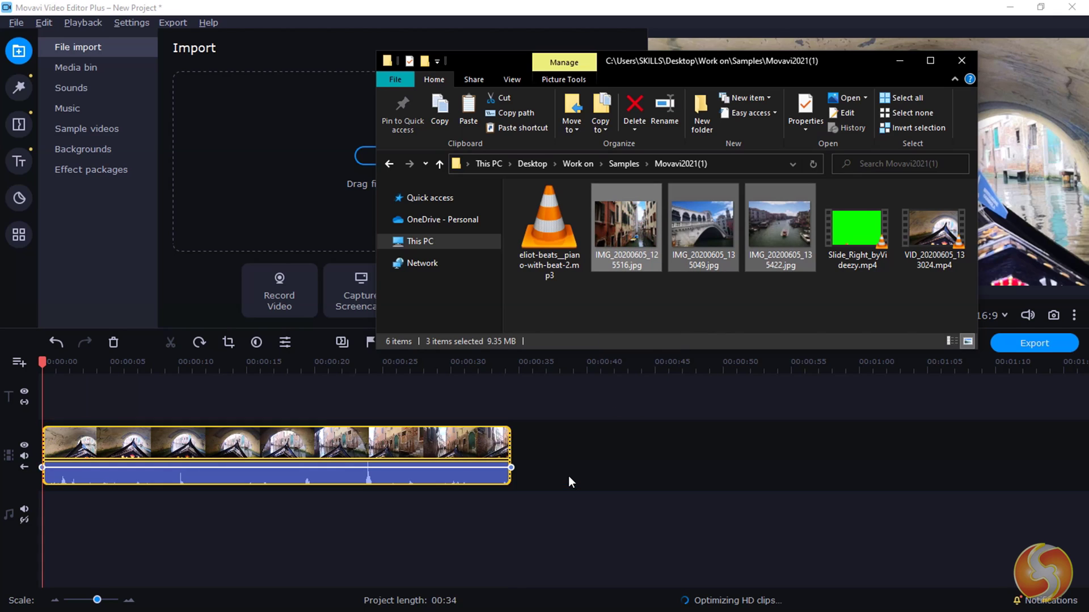
drag(549, 230, 54, 500)
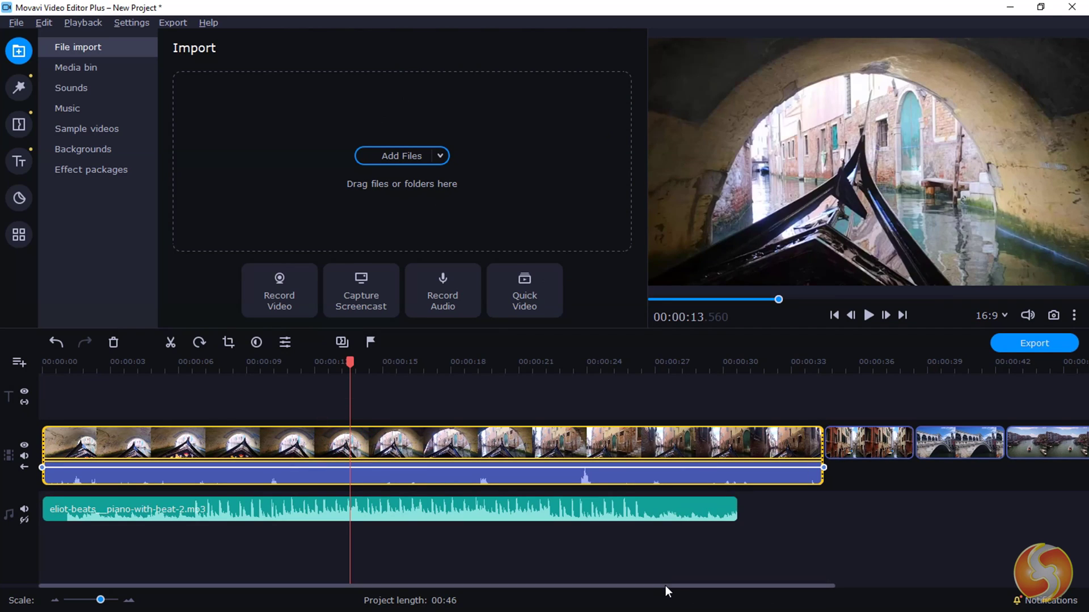
drag(668, 585, 804, 584)
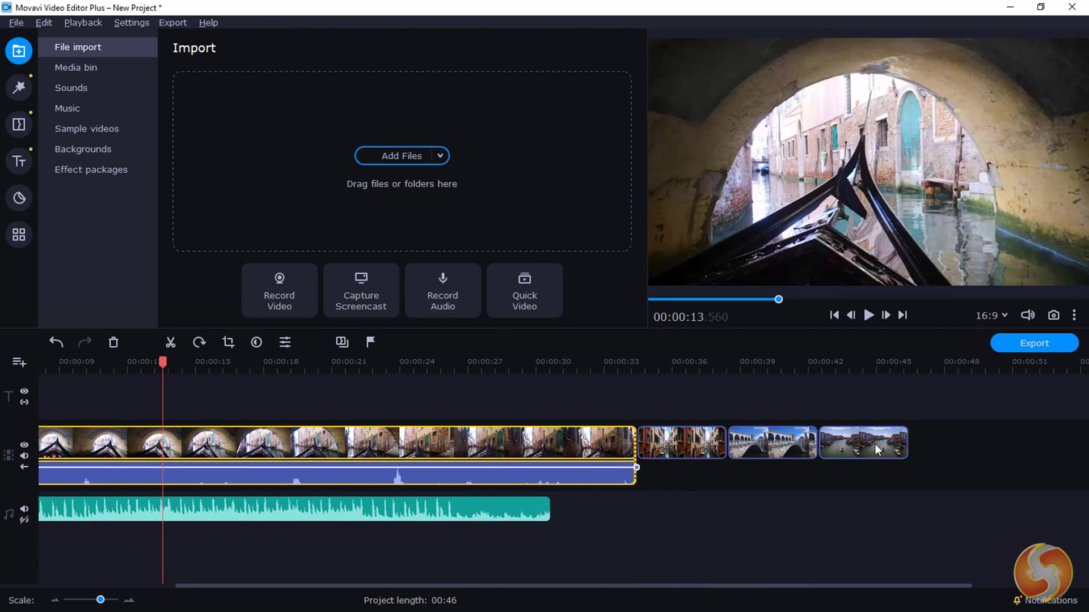
drag(723, 586, 561, 585)
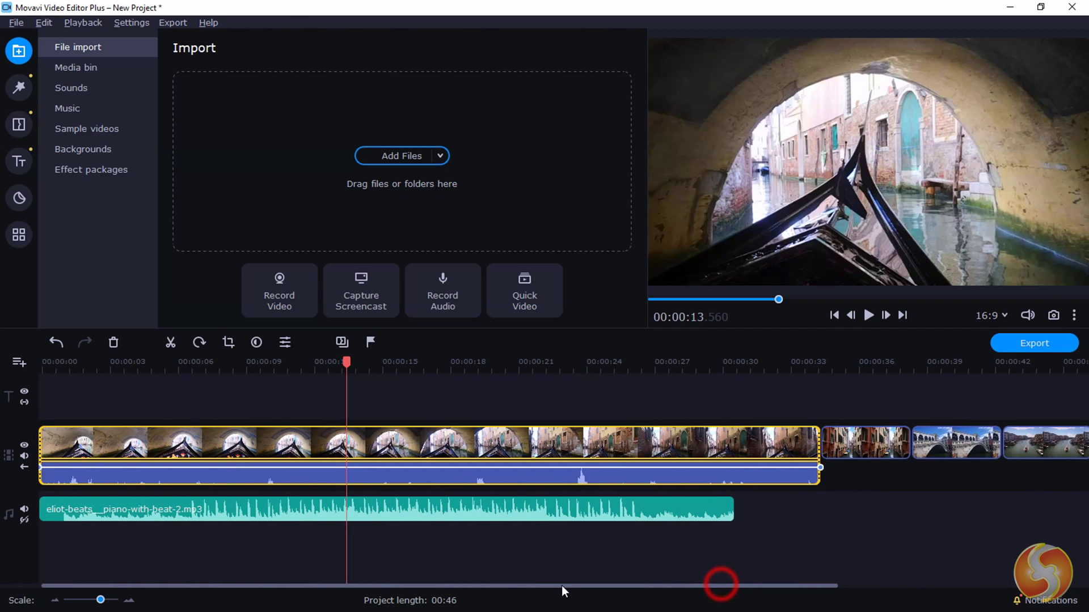
Step: Select the music clip, then browse the Media bin and import sidebar down to the Backgrounds library
click(93, 511)
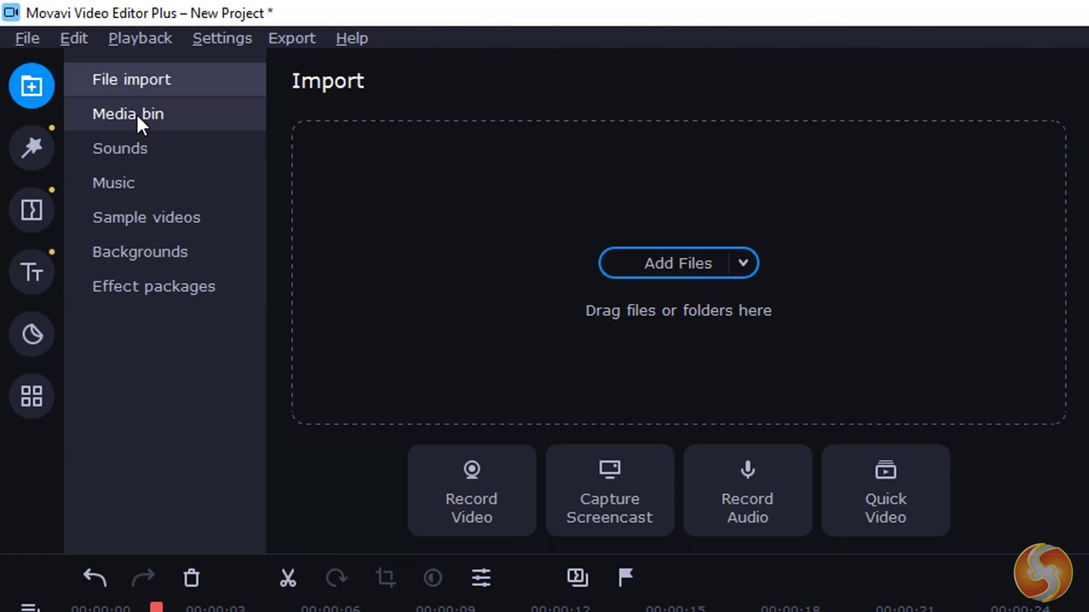
click(138, 116)
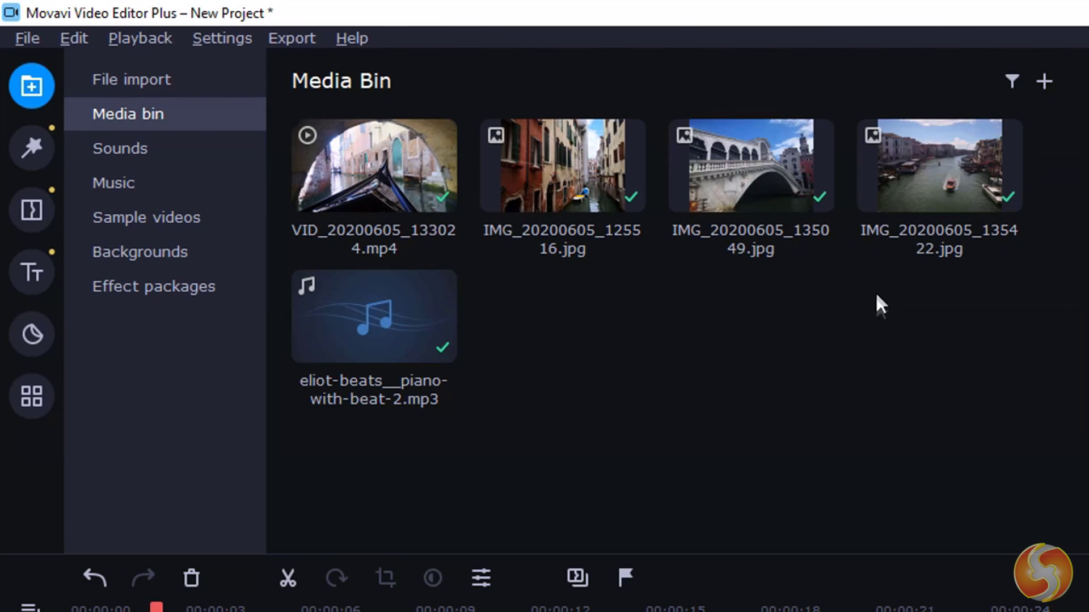
click(26, 97)
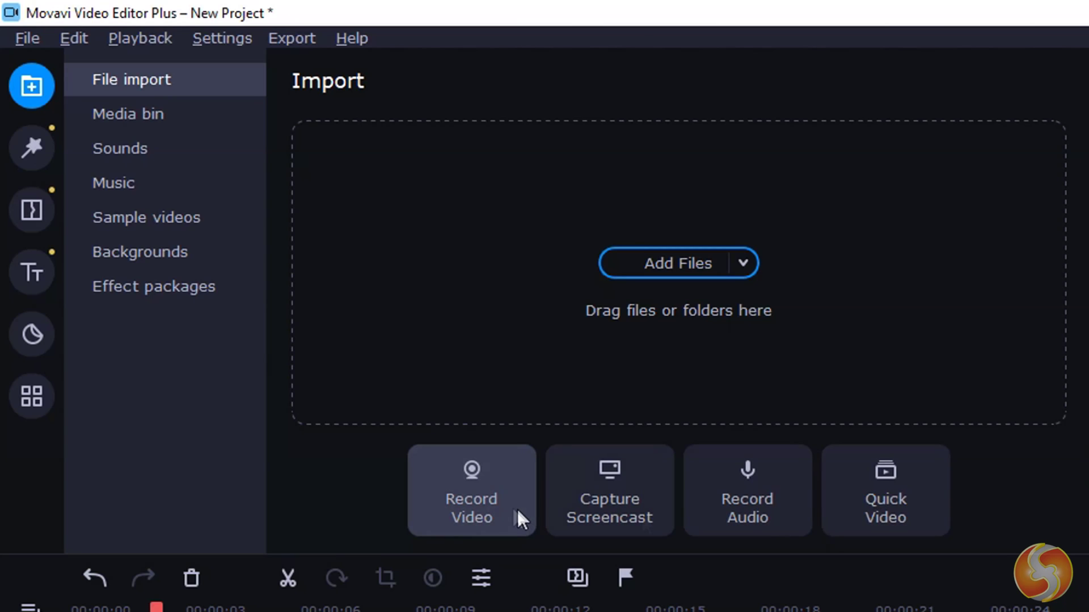
click(755, 481)
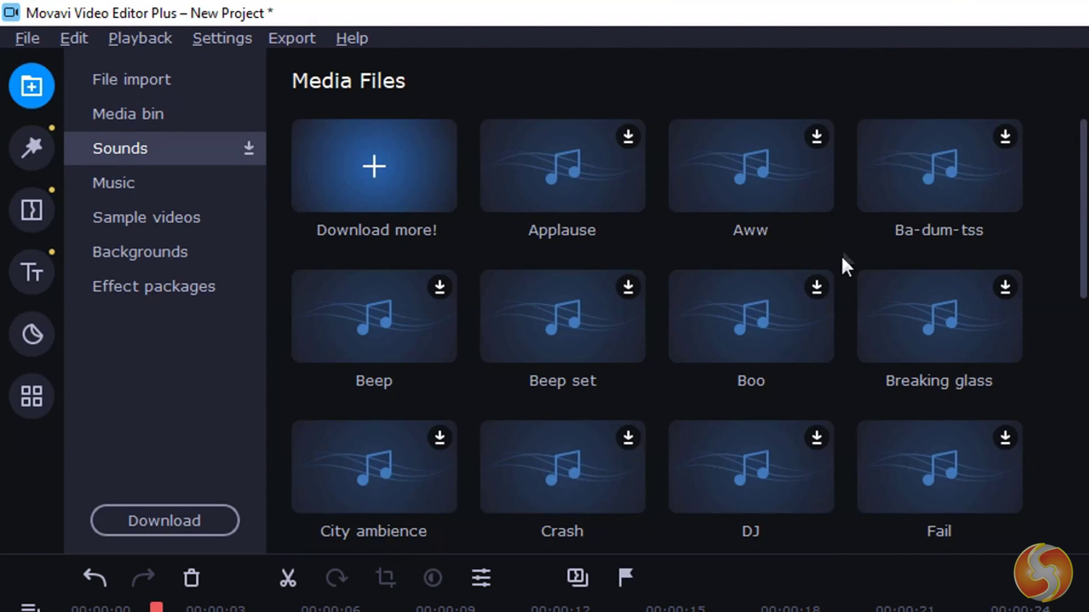
scroll(841, 258, down, 1)
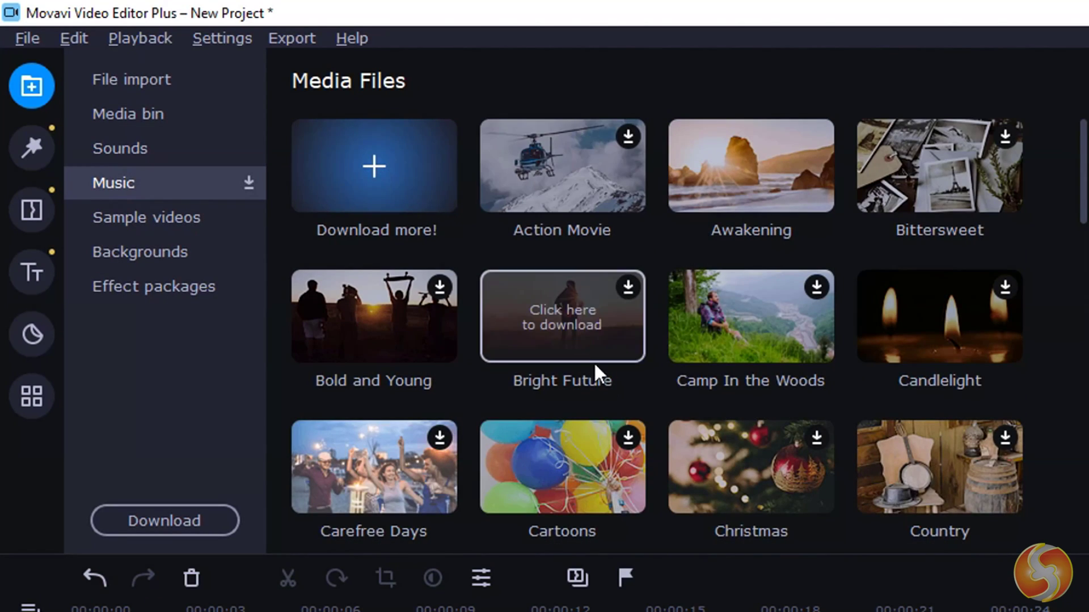
scroll(800, 452, down, 1)
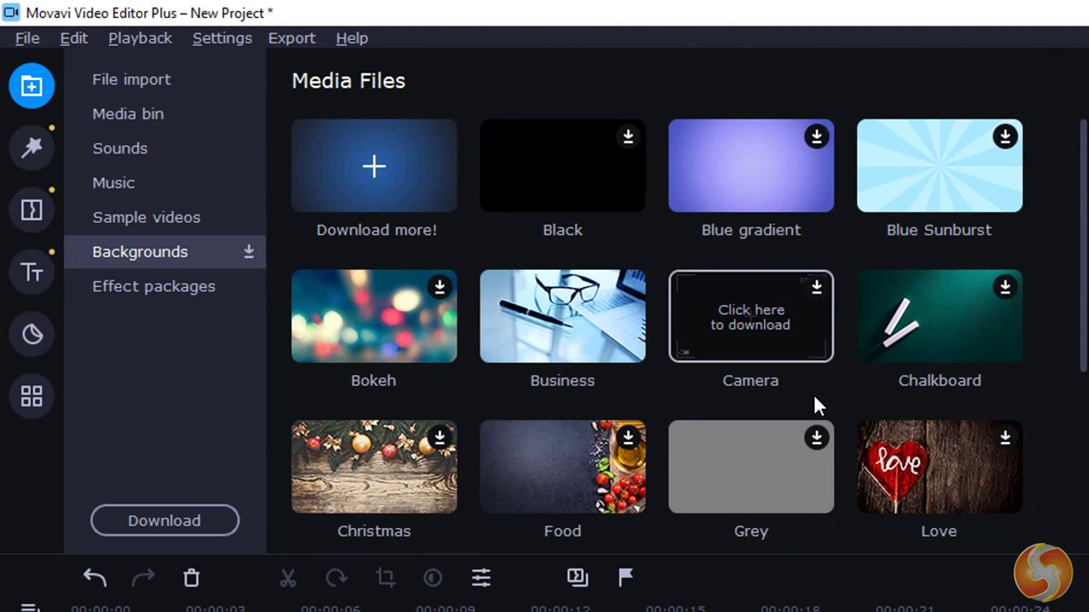
scroll(814, 396, down, 2)
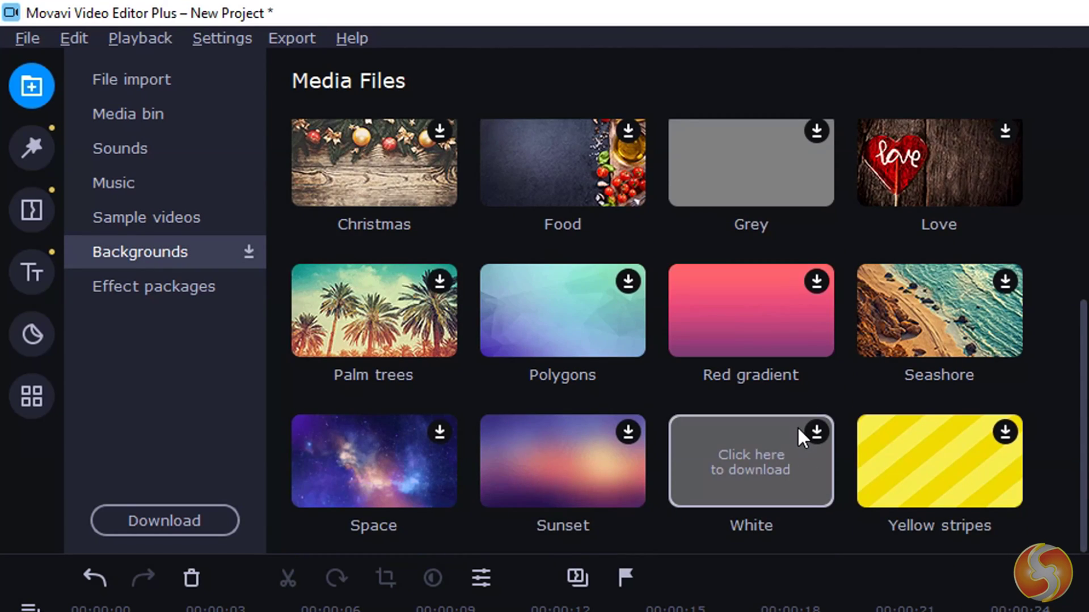
Step: Download the White background and select the music clips on the timeline
click(798, 426)
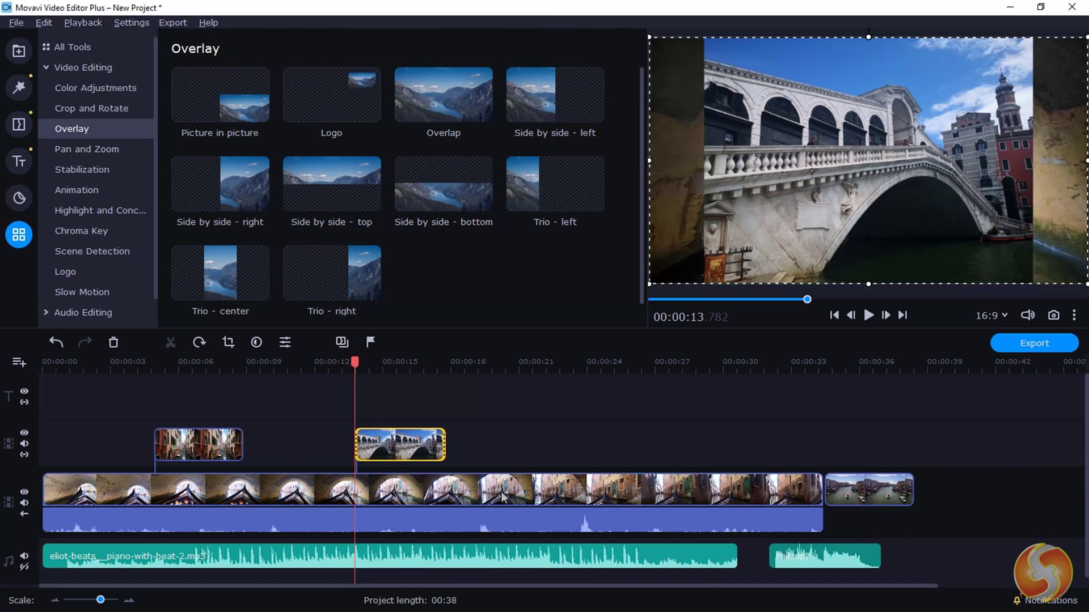
click(177, 557)
click(820, 552)
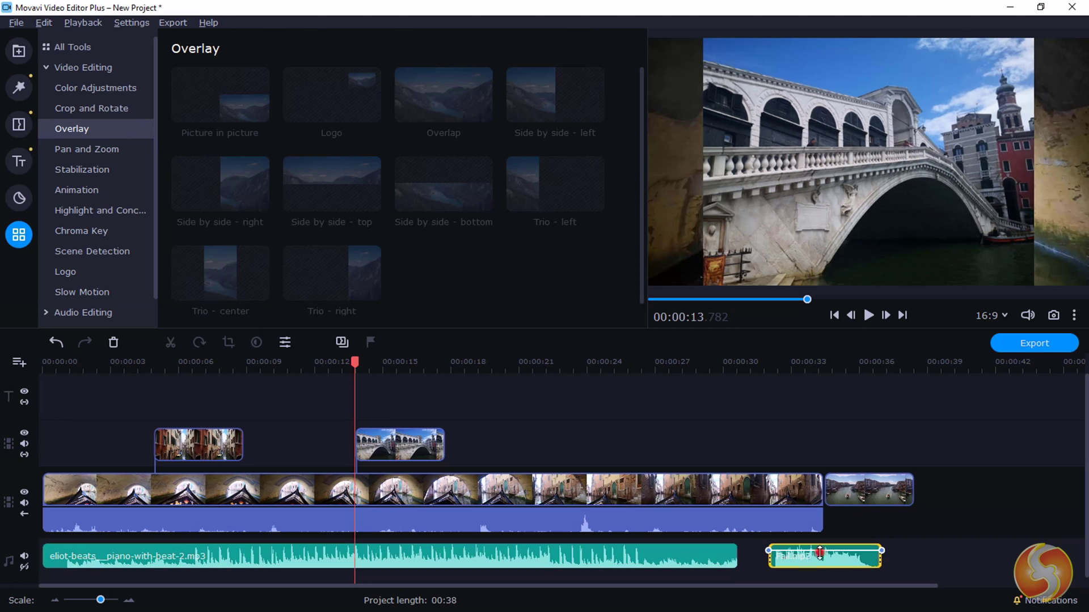
click(498, 558)
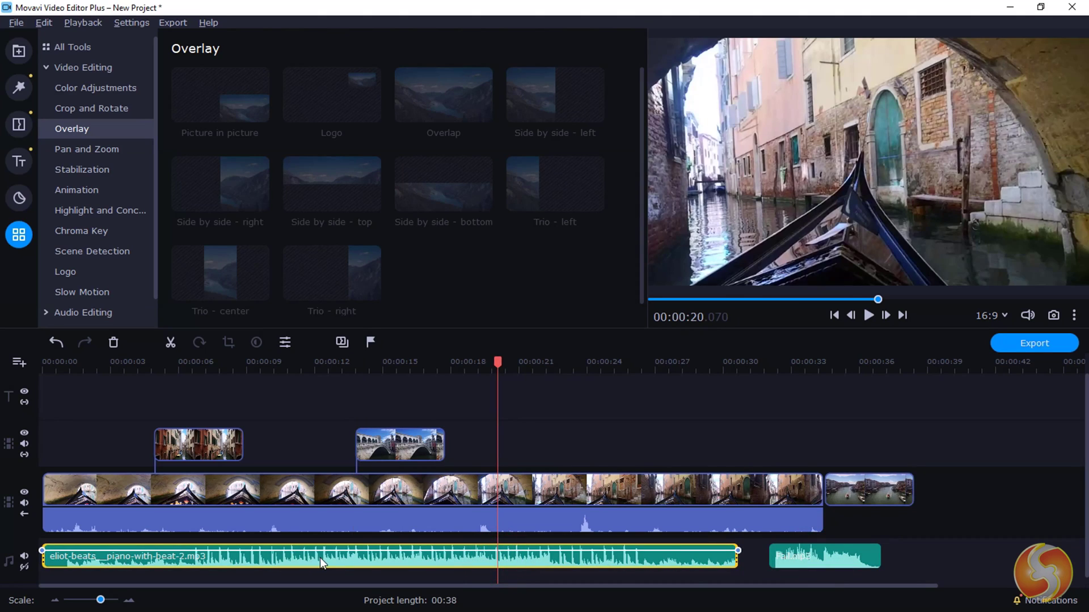
Step: Add an extra music track from the music track header's Add Extra Track menu
right_click(7, 555)
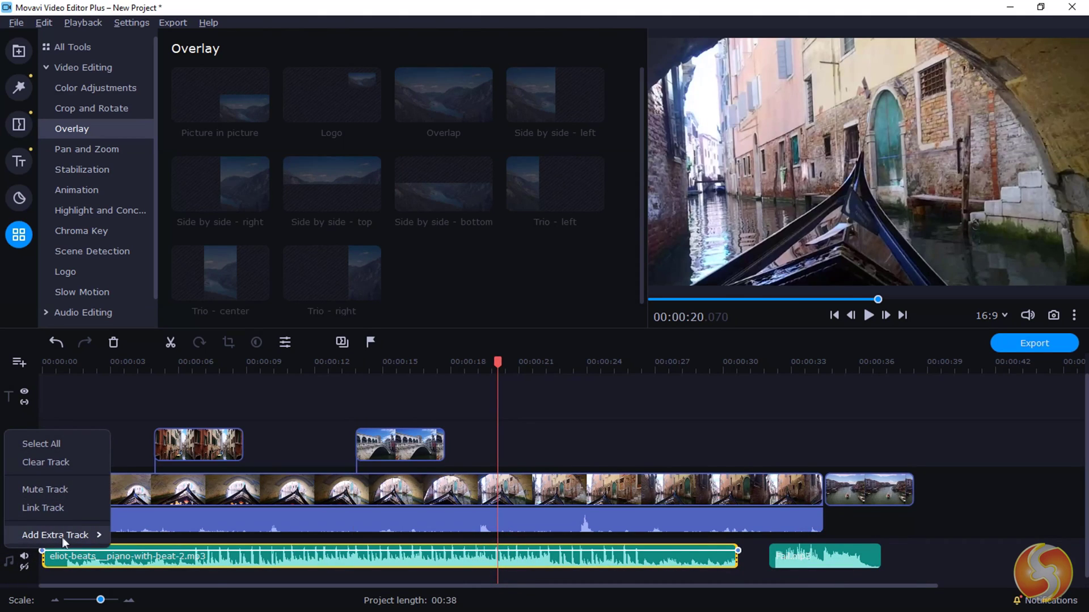
mouse_move(62, 537)
click(163, 555)
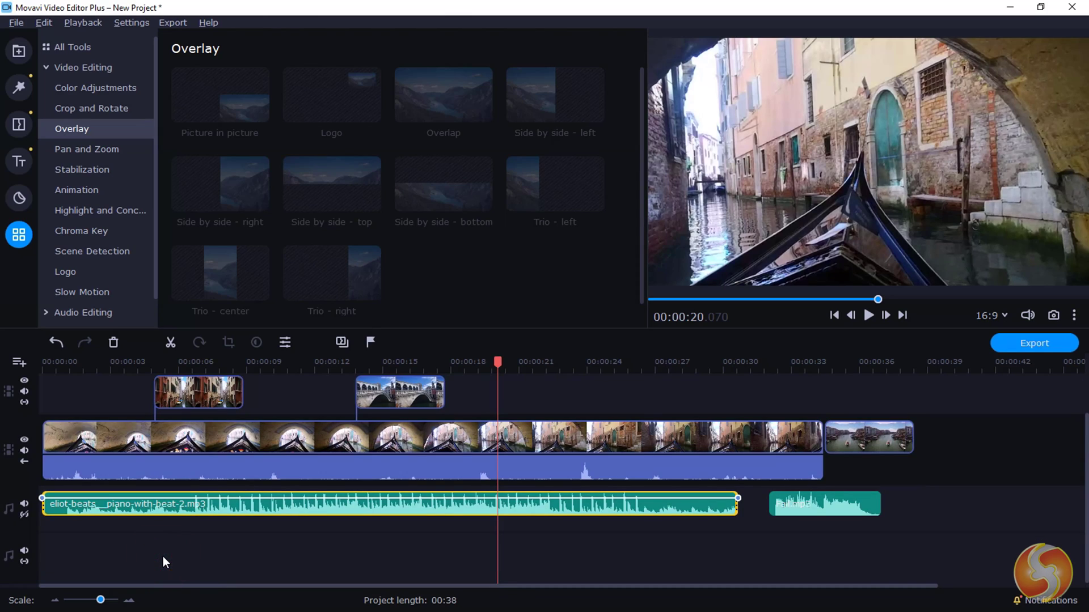
right_click(20, 517)
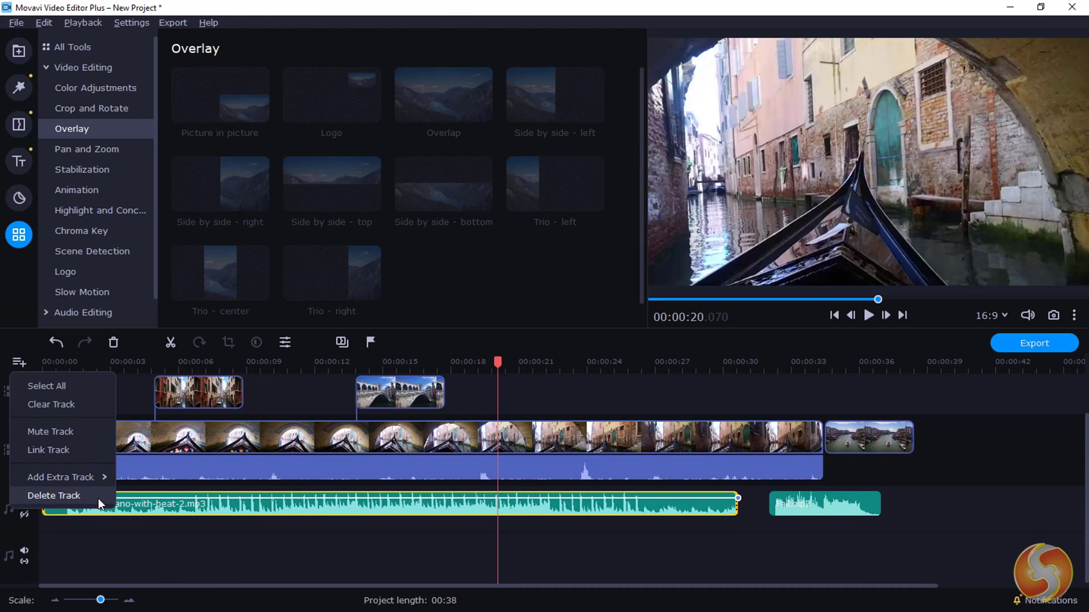
click(811, 333)
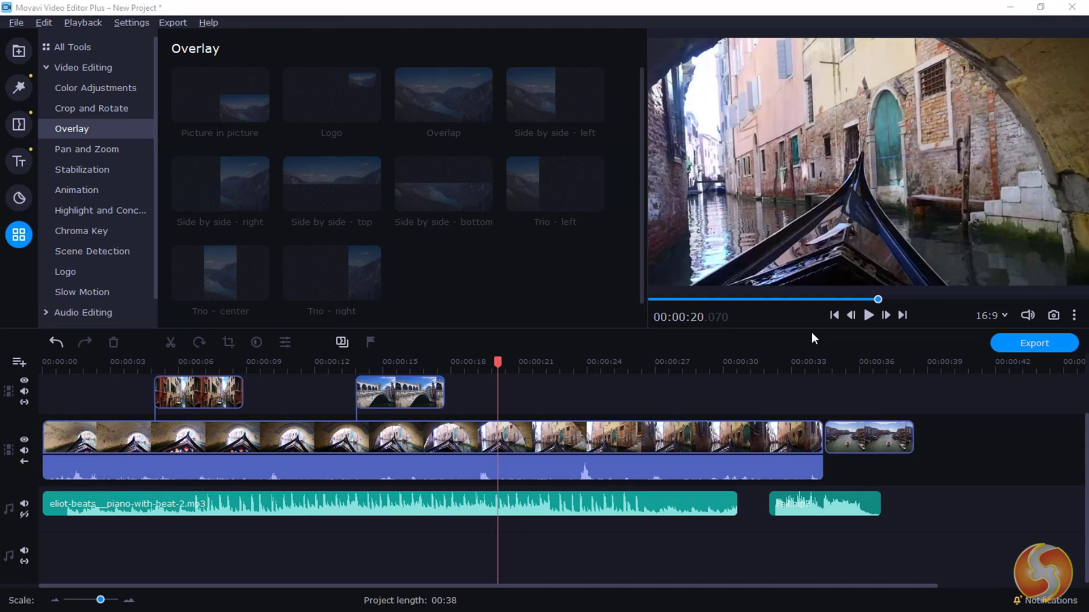
click(83, 363)
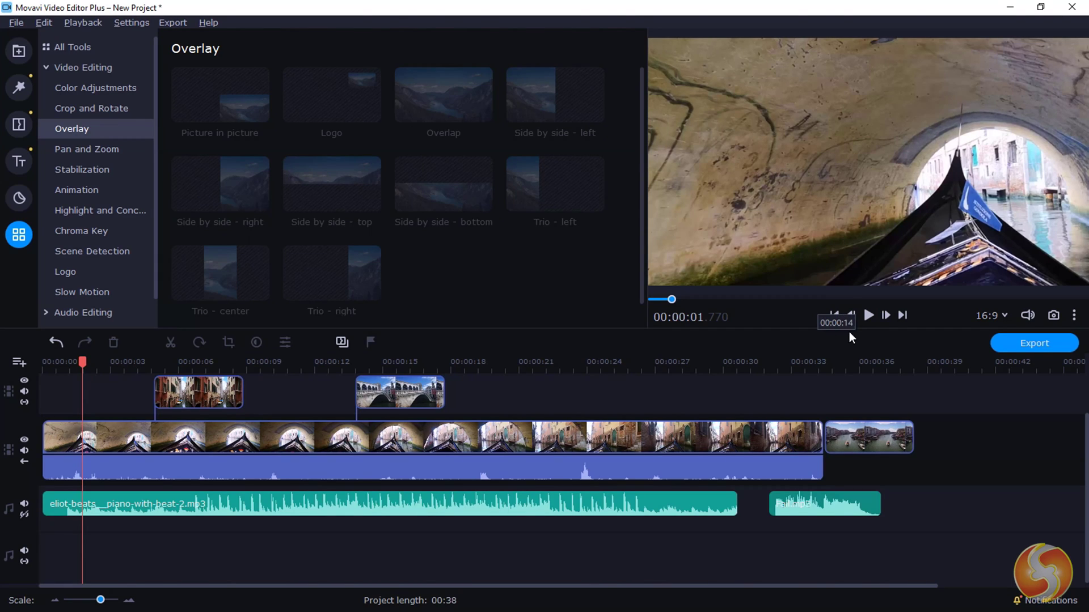
click(867, 317)
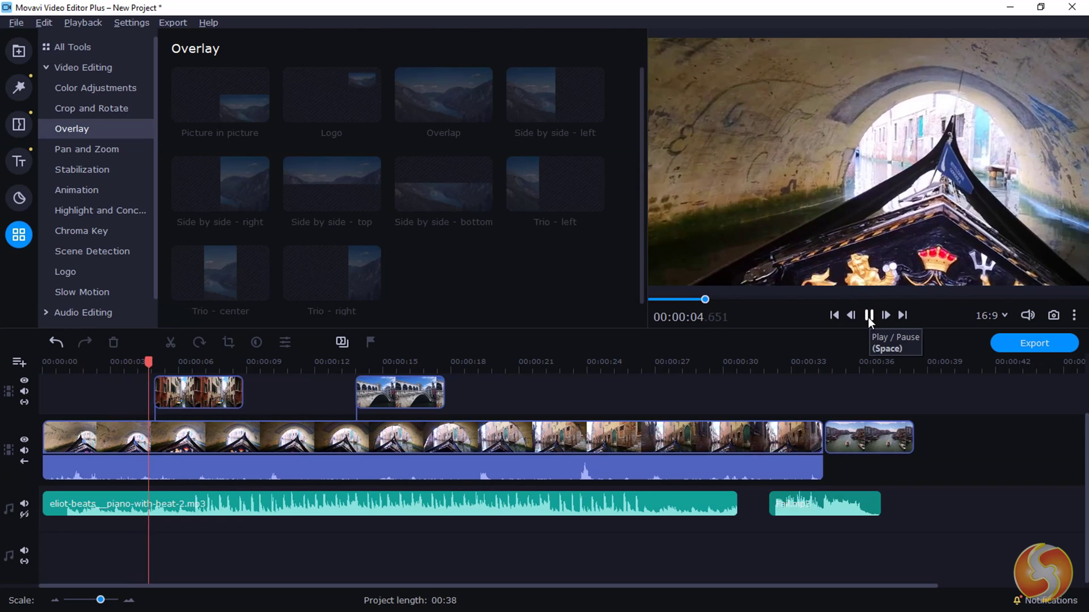
click(869, 319)
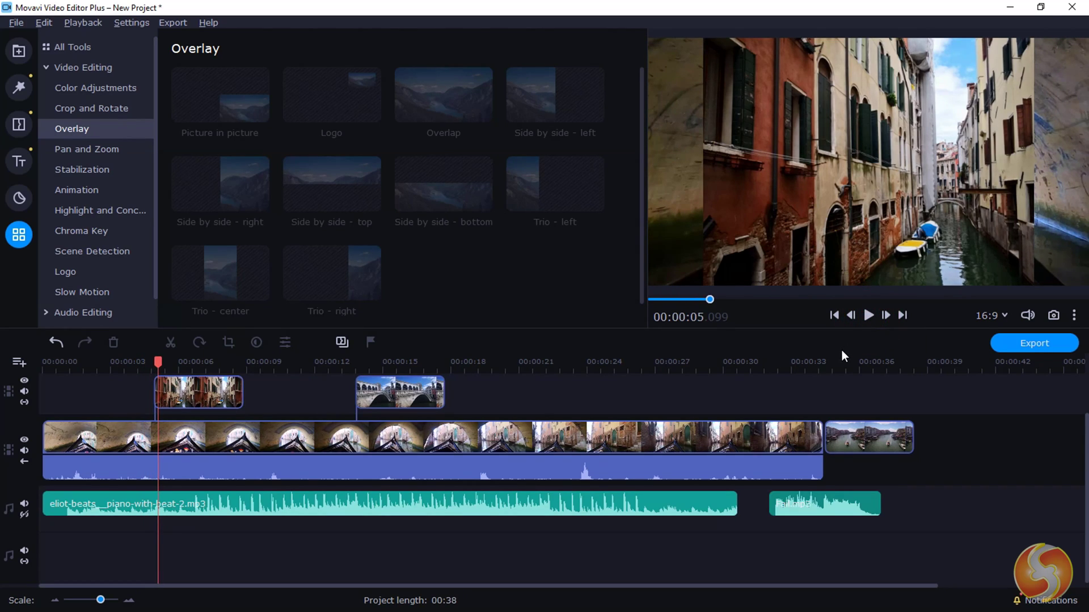
click(323, 361)
click(512, 362)
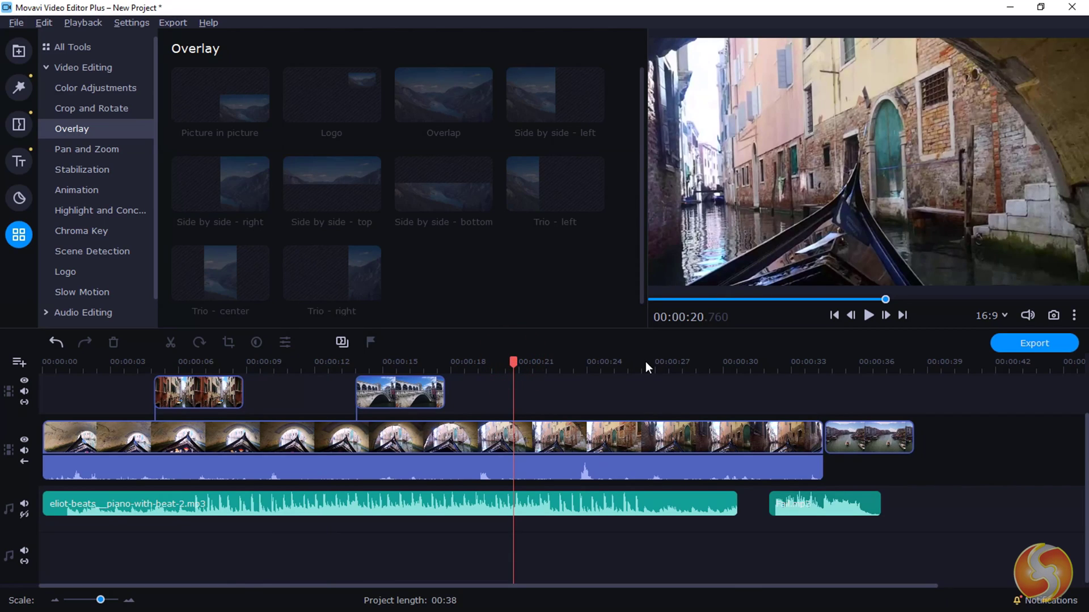
click(646, 362)
drag(645, 362, 503, 379)
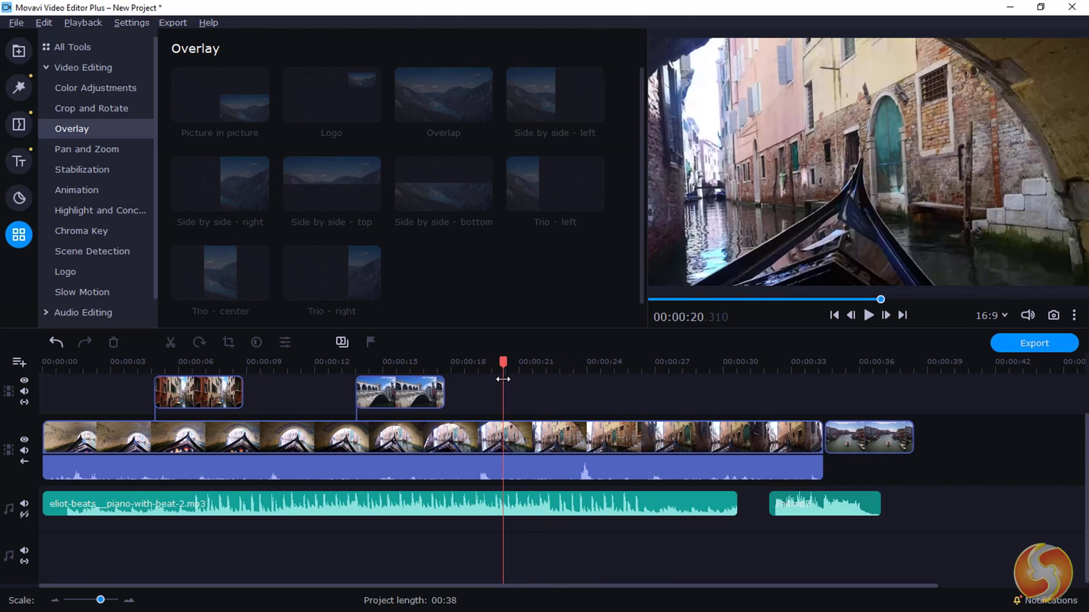
key(space)
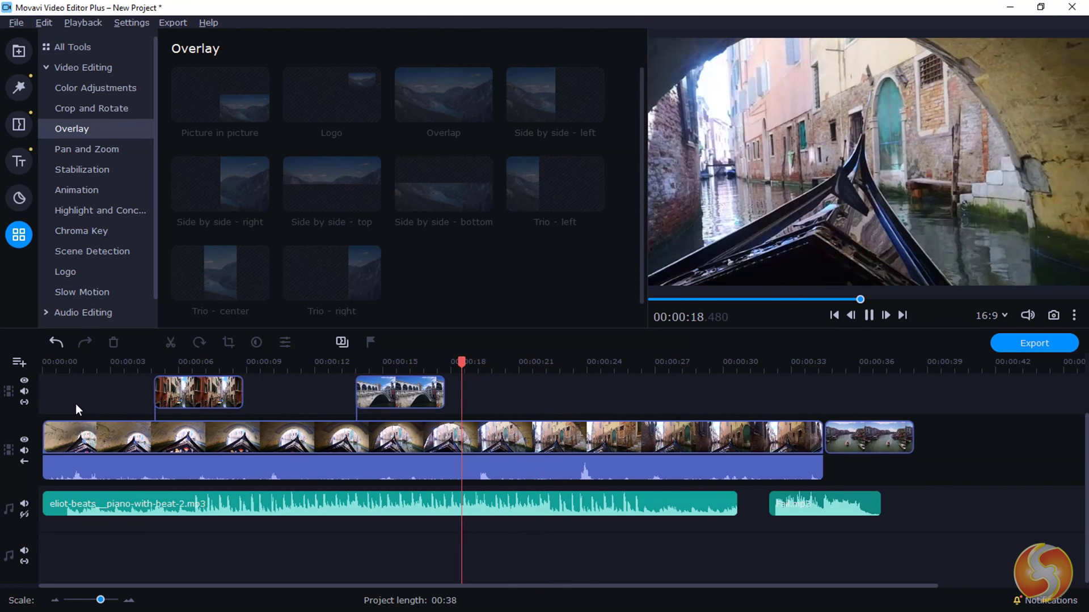
click(23, 439)
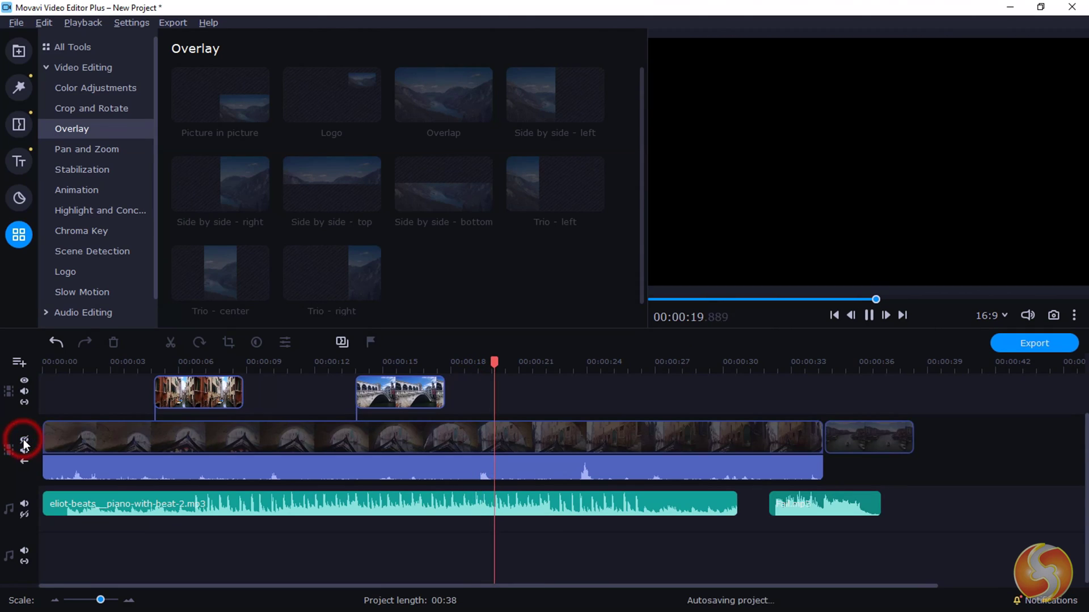
click(23, 439)
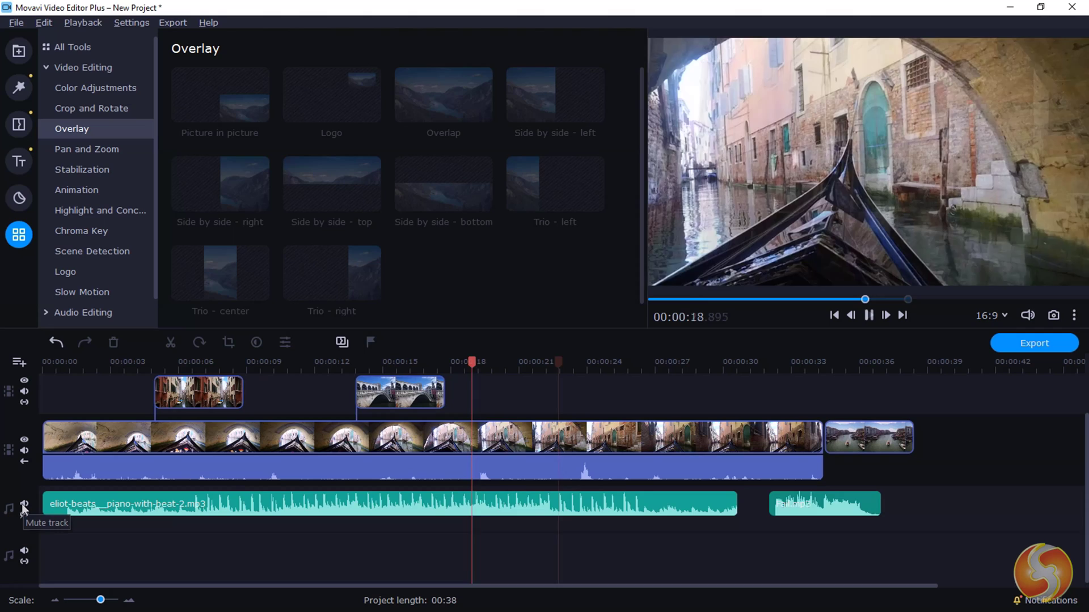
click(22, 503)
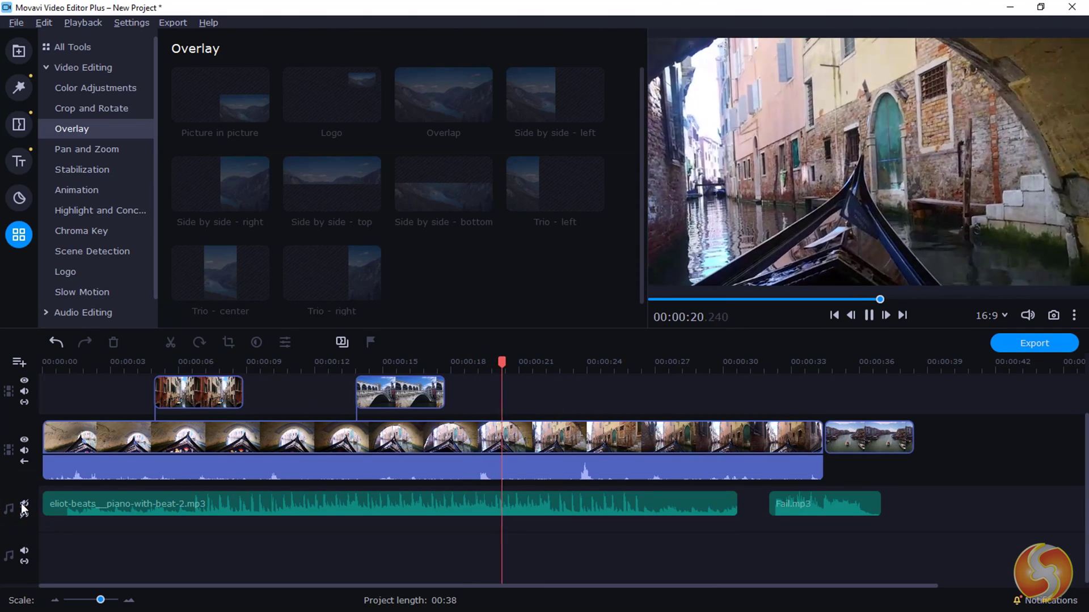
click(22, 504)
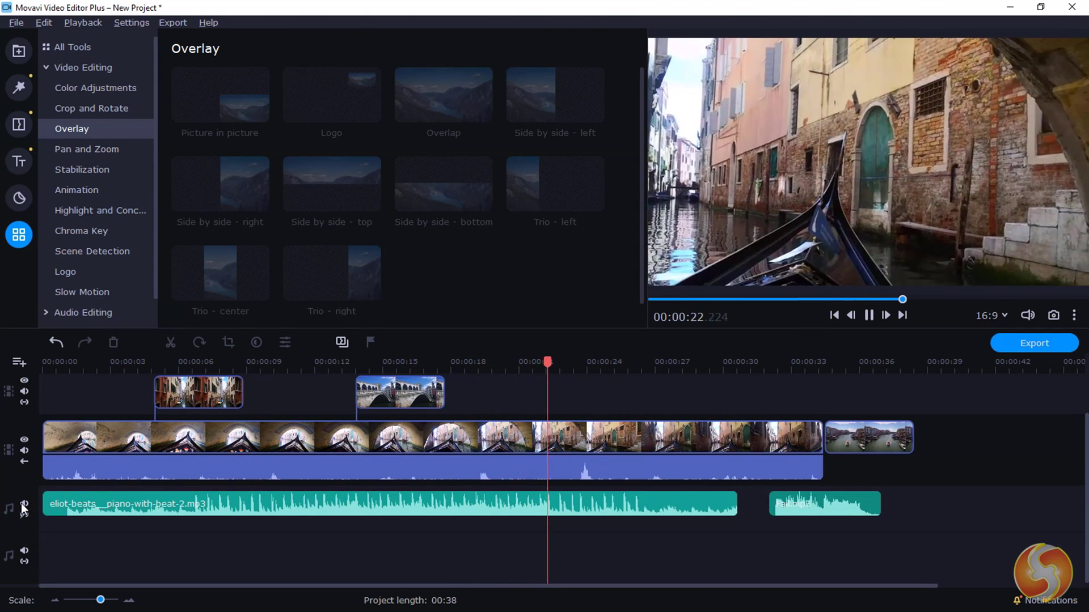
click(616, 524)
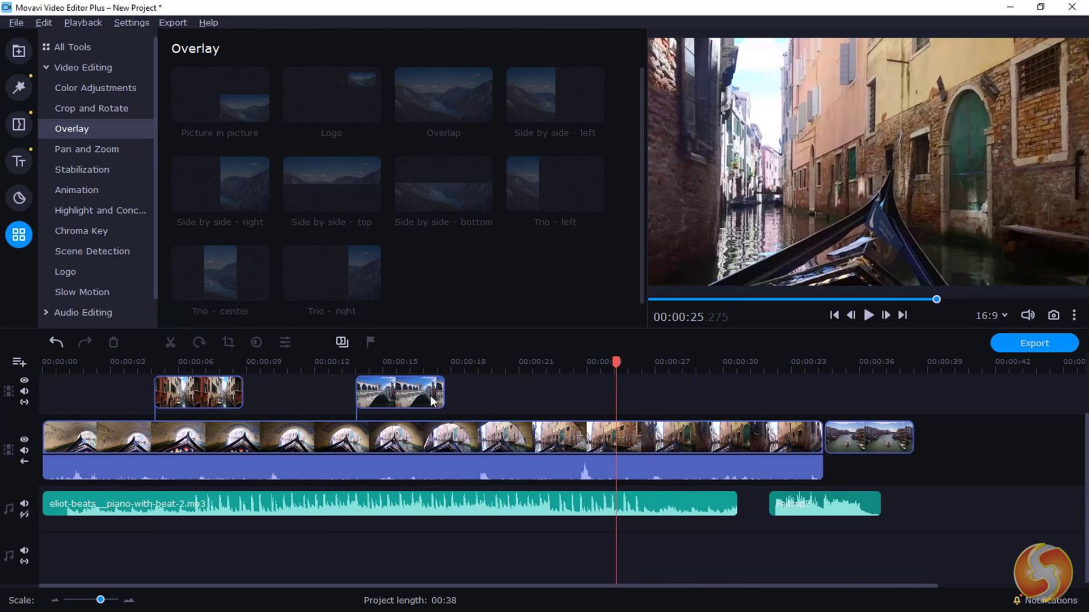
Step: Move the bridge overlay later and keep the main gondola clip at the project start
click(407, 397)
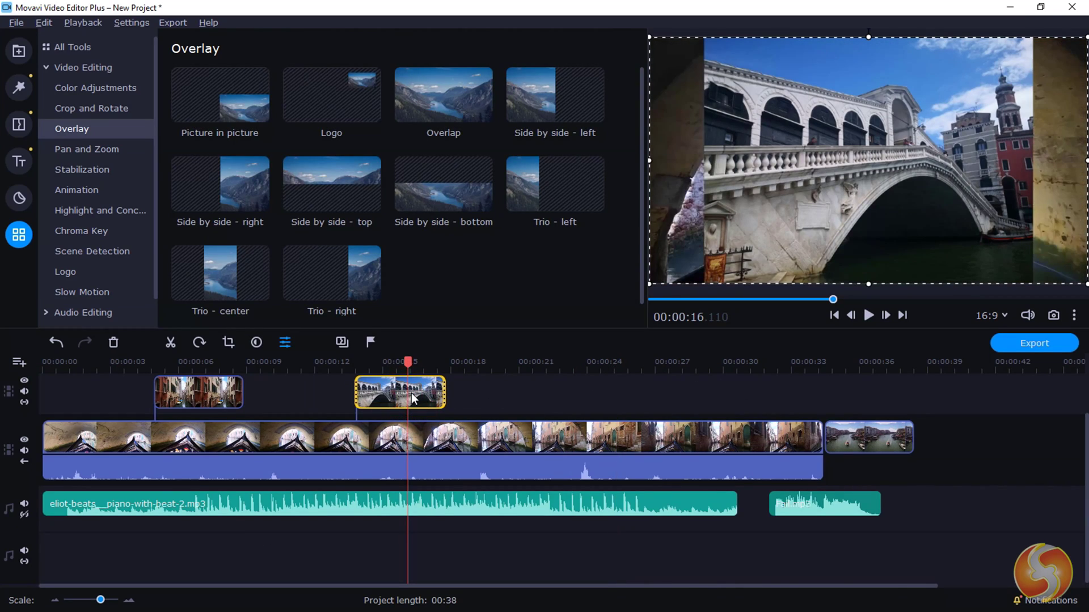
drag(400, 399, 652, 401)
click(371, 448)
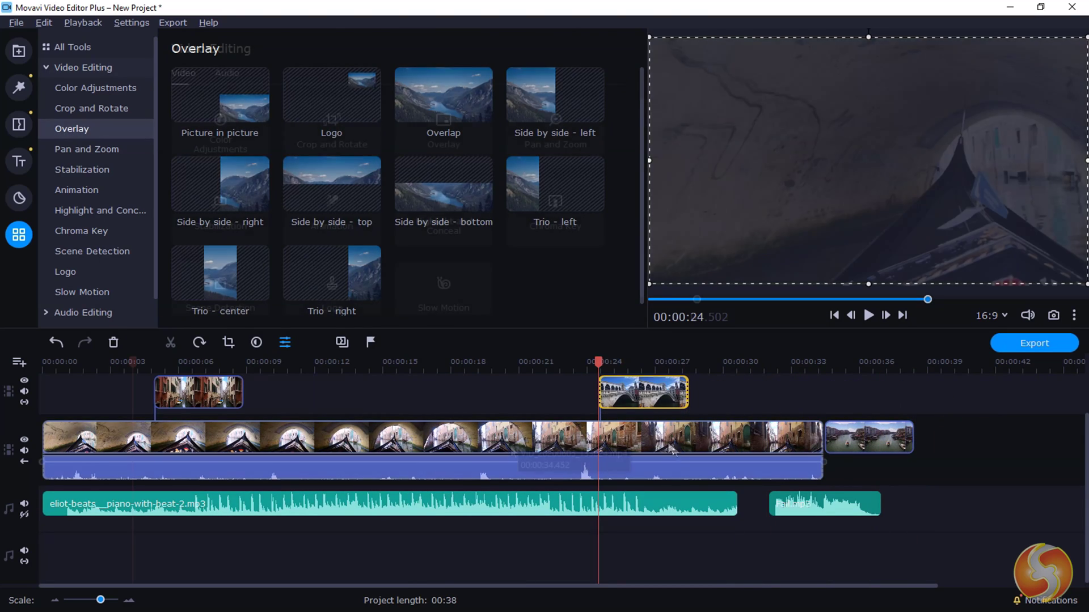
drag(370, 441, 391, 441)
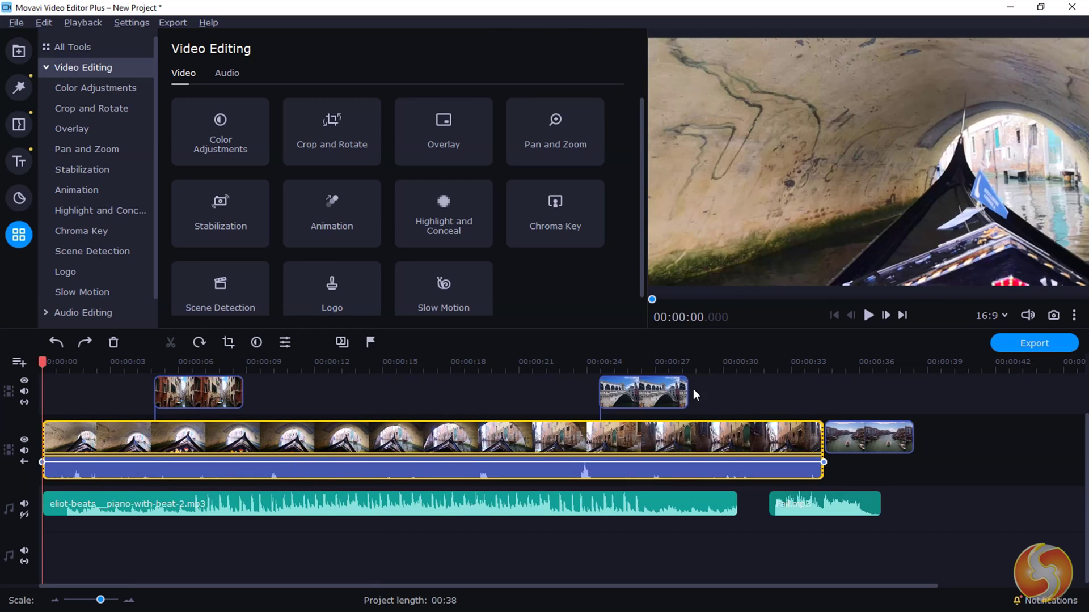
Step: Detach the main clip's audio onto its own track and nudge it slightly later
right_click(398, 441)
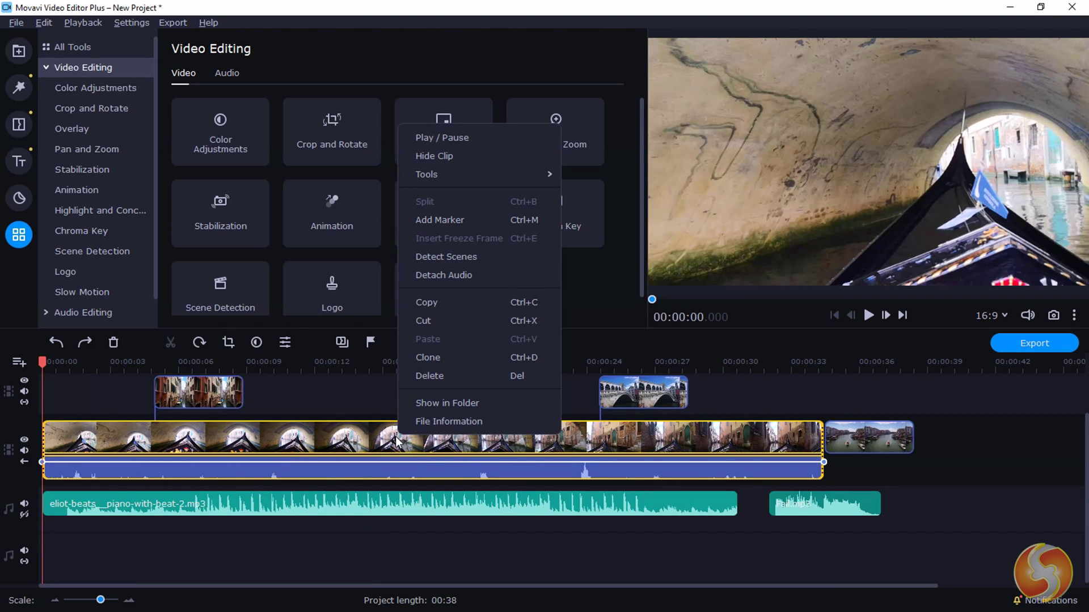
click(471, 277)
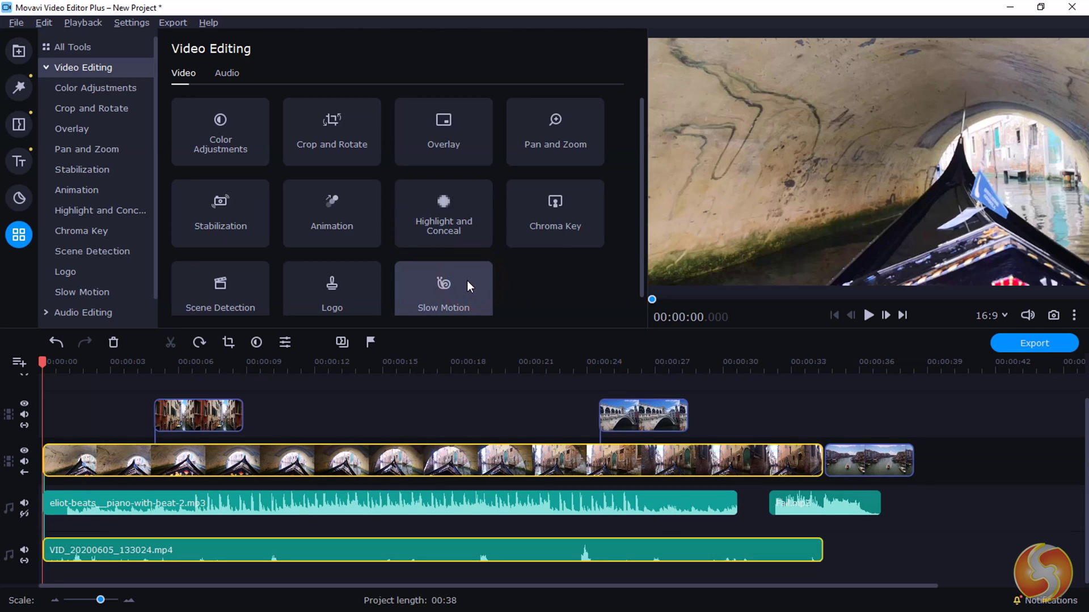
click(313, 457)
drag(348, 546, 547, 547)
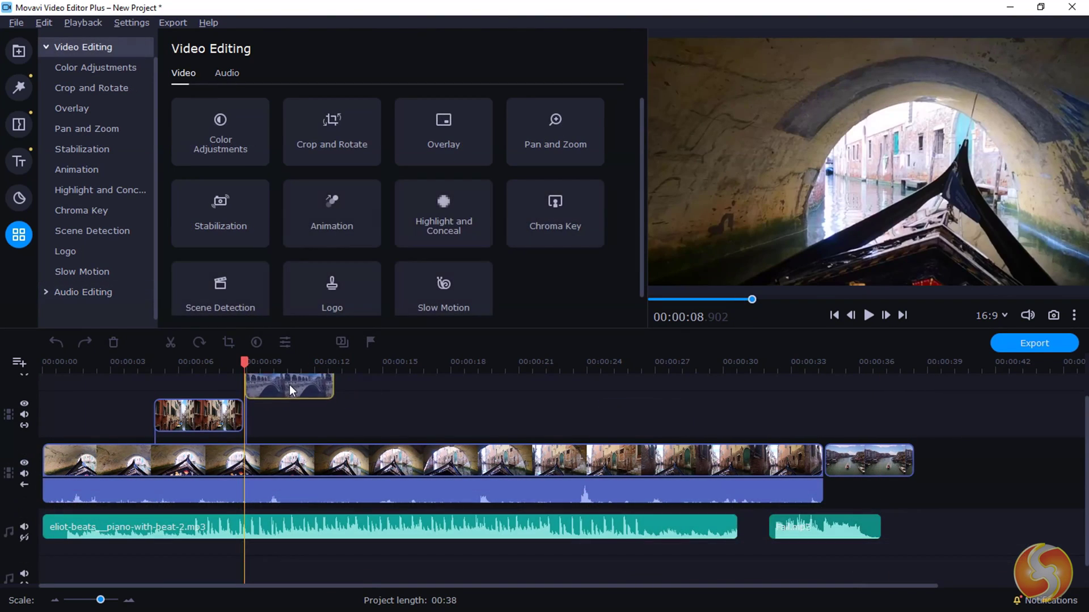
Step: Start the bridge clip near 6 s, overlay the wide-canal clip near 8.5 s, and play back
drag(289, 384, 260, 385)
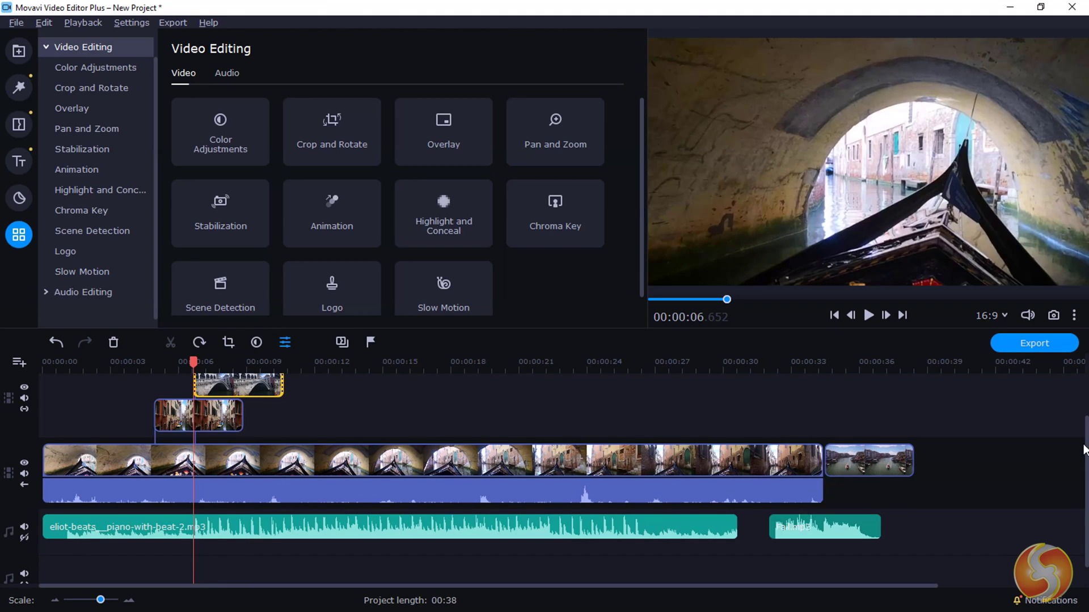
drag(1085, 449, 1066, 421)
drag(882, 522, 293, 400)
click(873, 319)
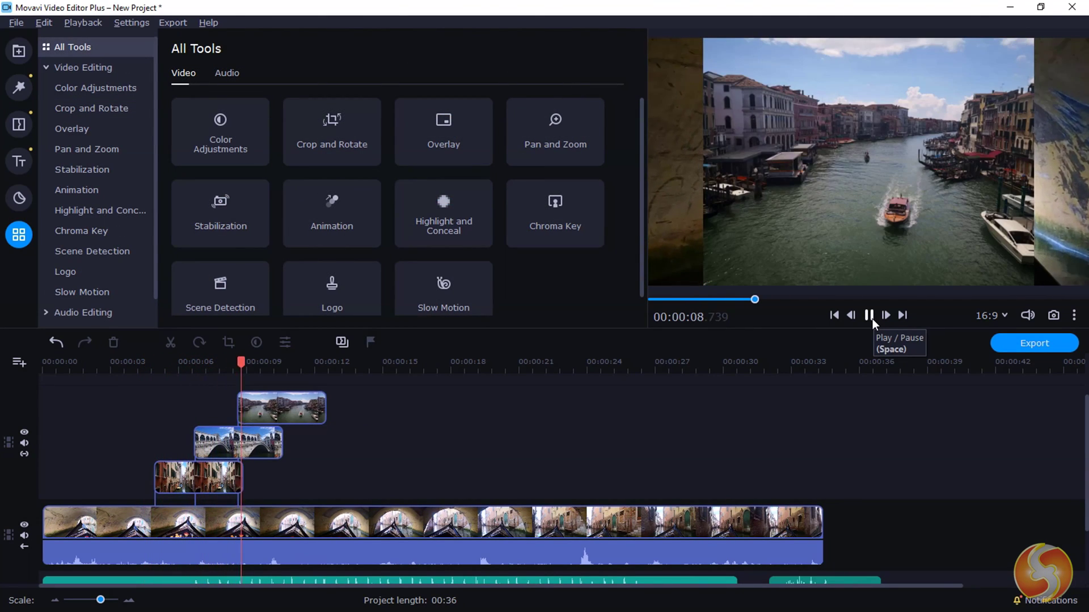
click(868, 316)
scroll(576, 427, down, 2)
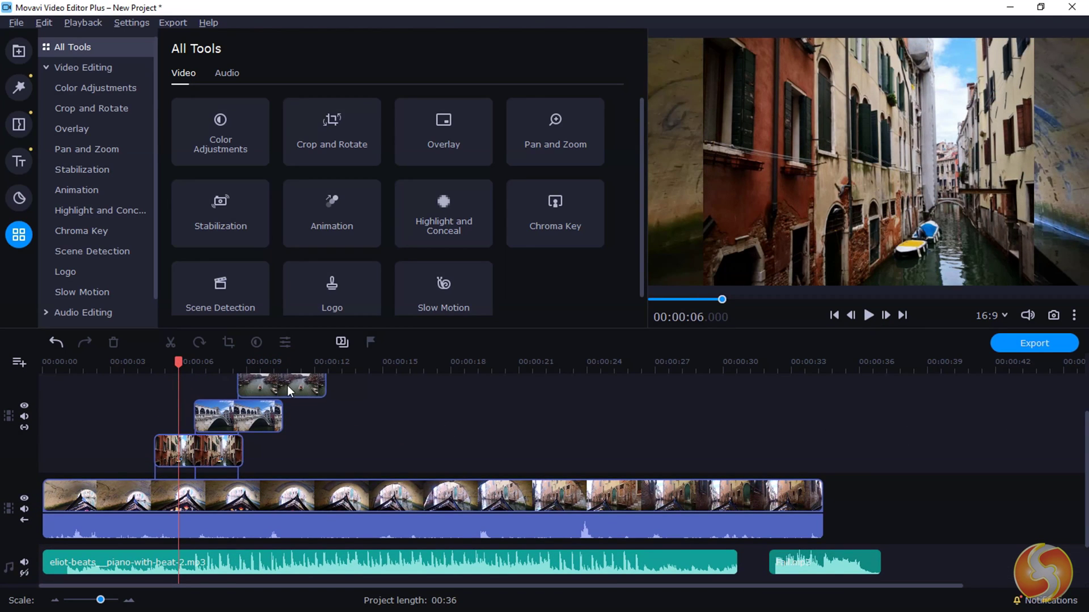
Step: Move the canal and bridge clips to the main track's end, then undo the last move
drag(287, 386, 889, 495)
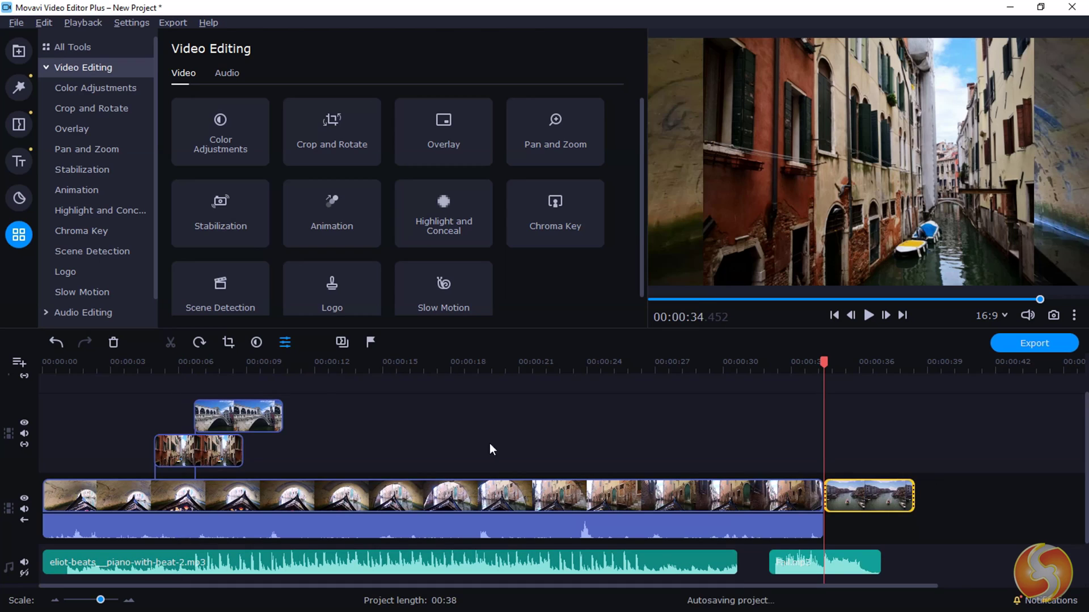
drag(256, 414, 993, 497)
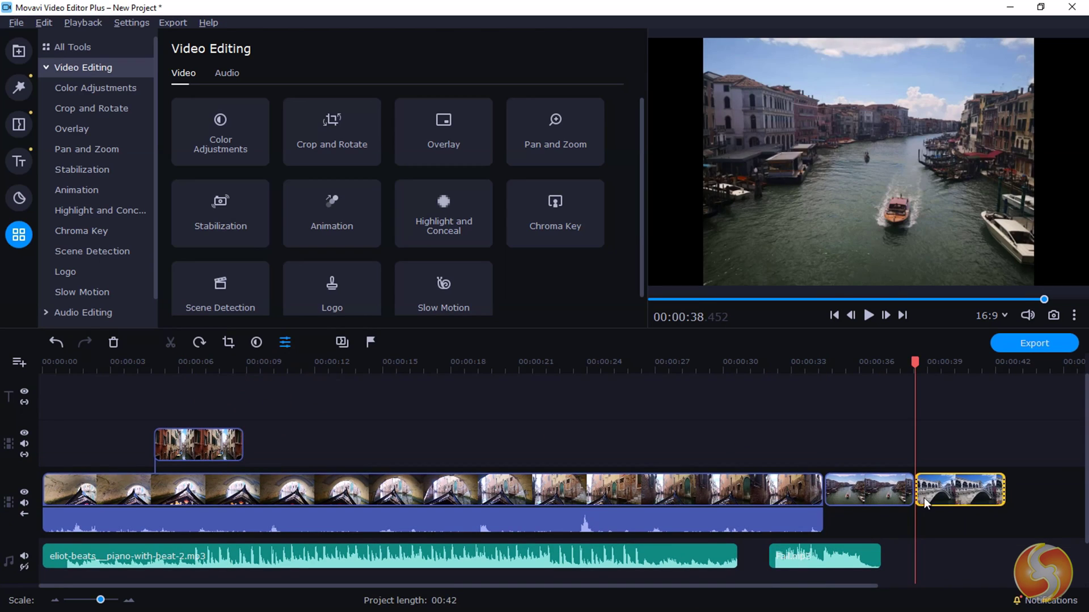
key(ctrl+z)
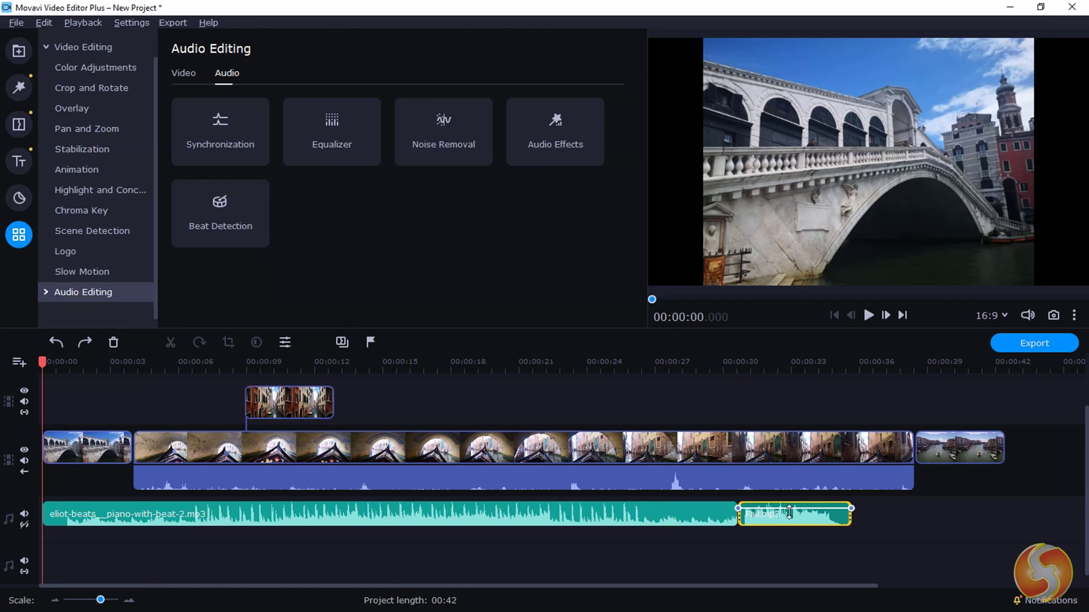
drag(788, 513, 786, 513)
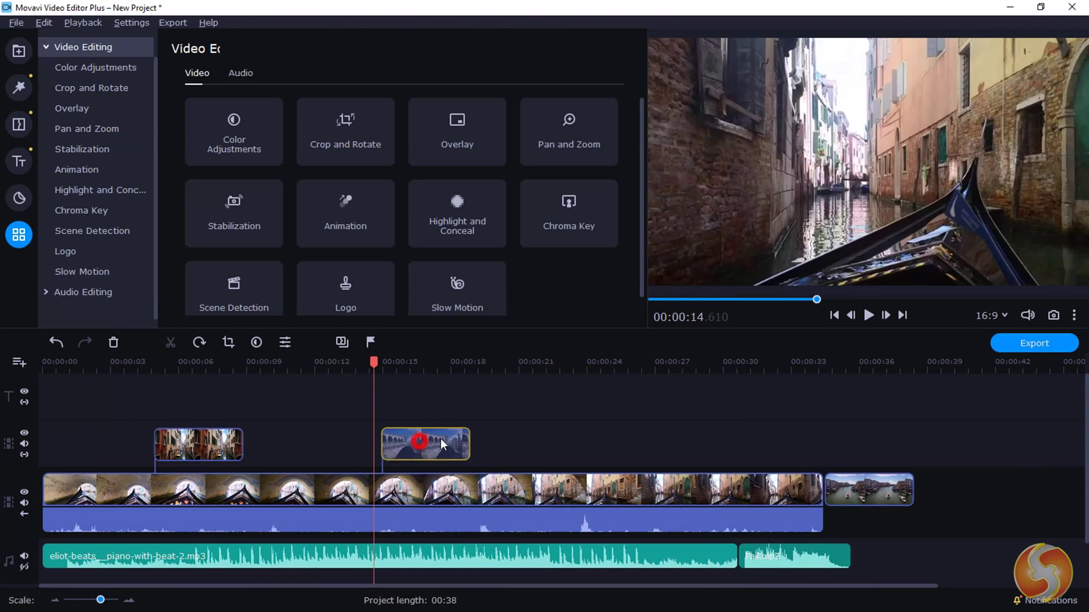
Step: Move the Rialto overlay to about 9.6 s, Grand Canal onto a new overlay track, gondola later
click(420, 441)
drag(692, 443, 296, 444)
click(180, 446)
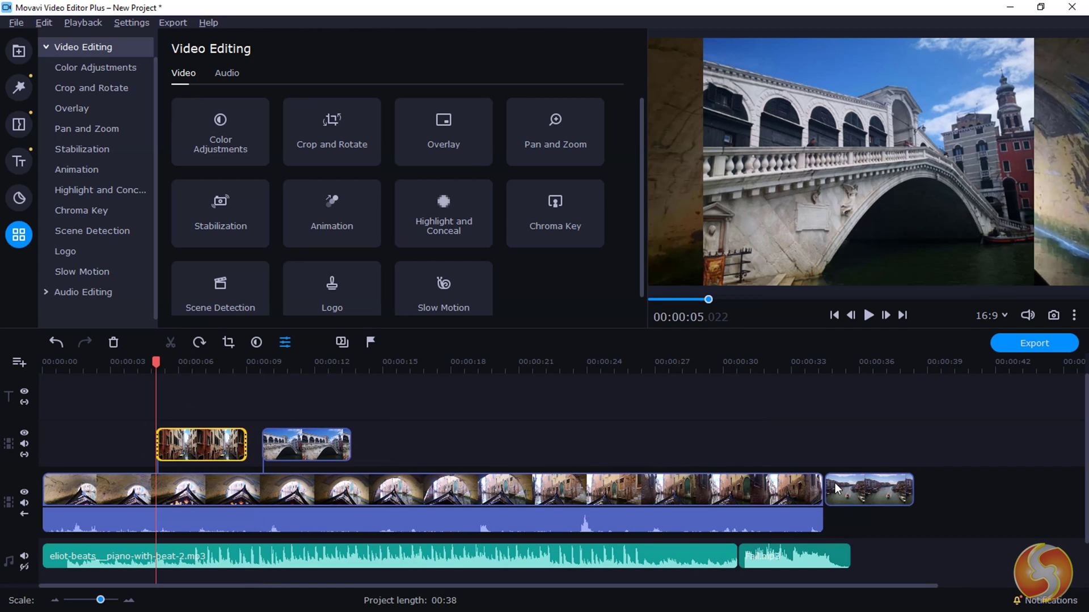
drag(858, 498, 332, 414)
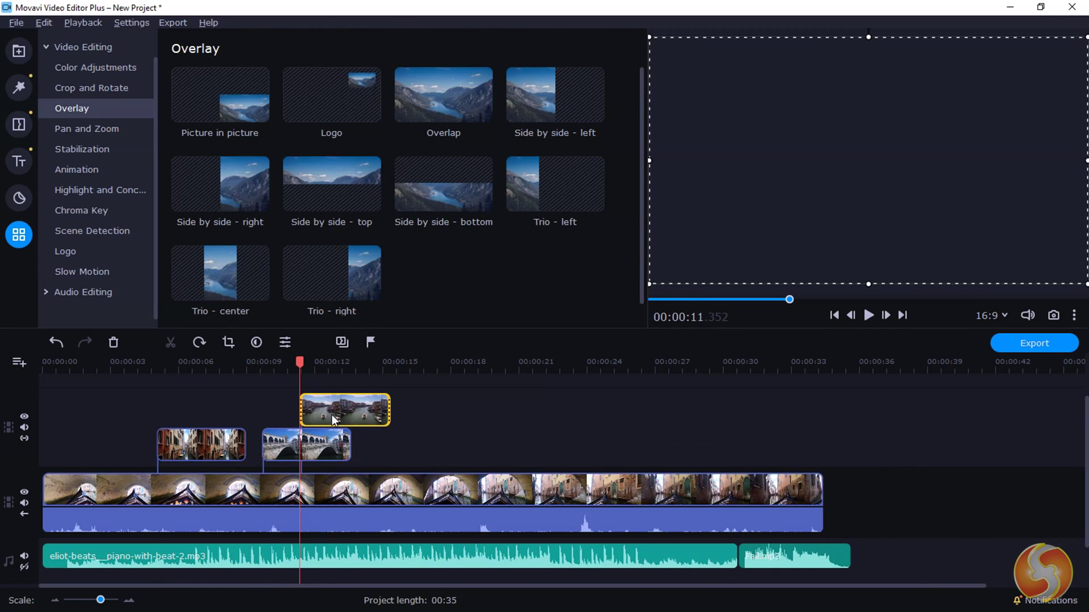
click(238, 491)
click(210, 491)
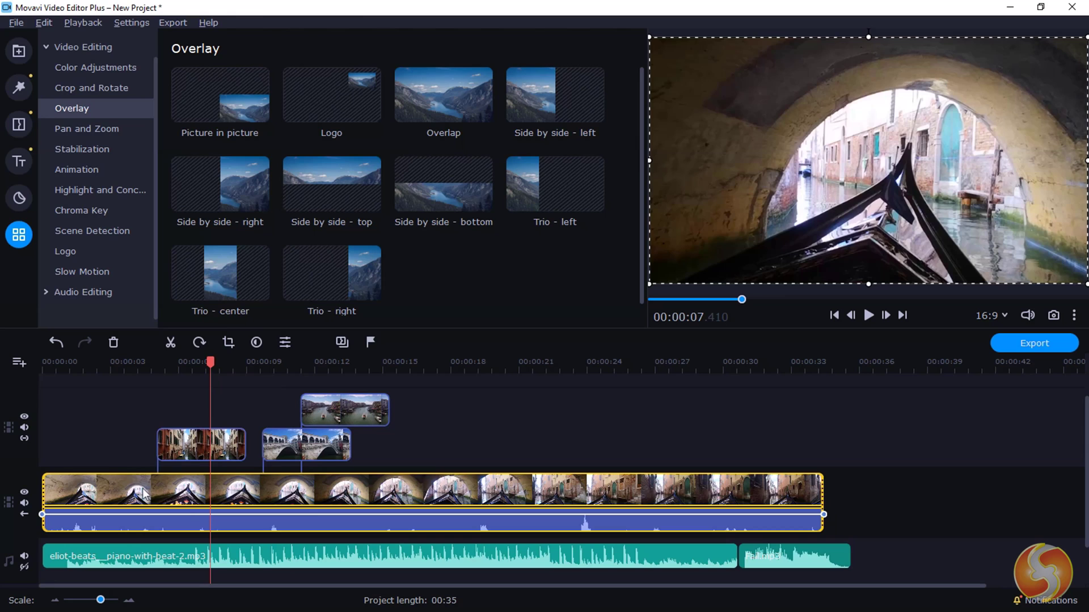
drag(143, 495, 458, 497)
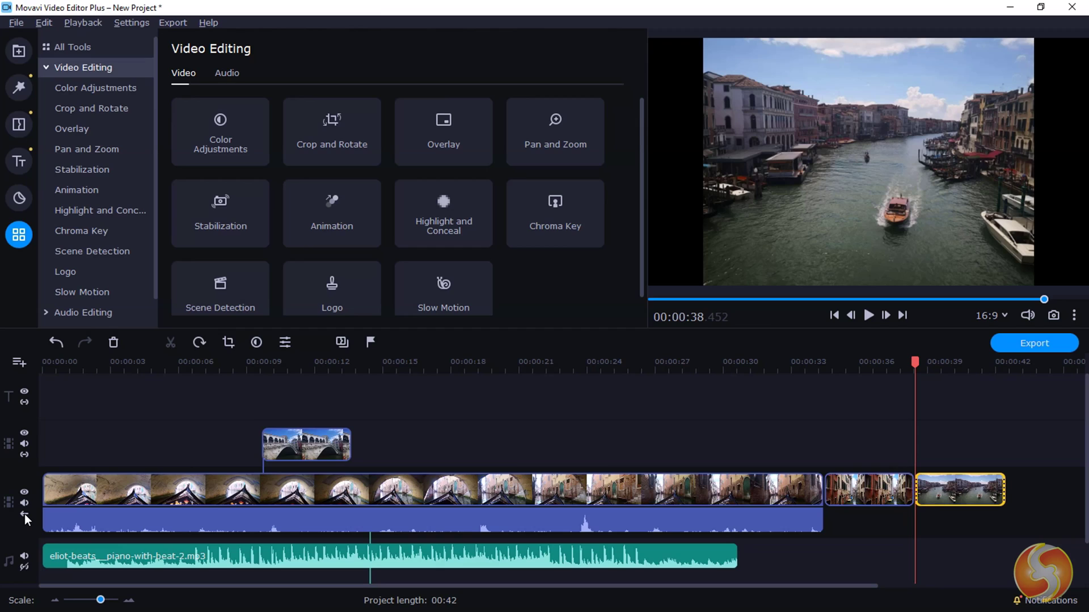
Step: Unlink the tracks, then set Rialto near 5 s, street near 17 s, and gondola at the start
click(25, 514)
drag(956, 498, 1022, 498)
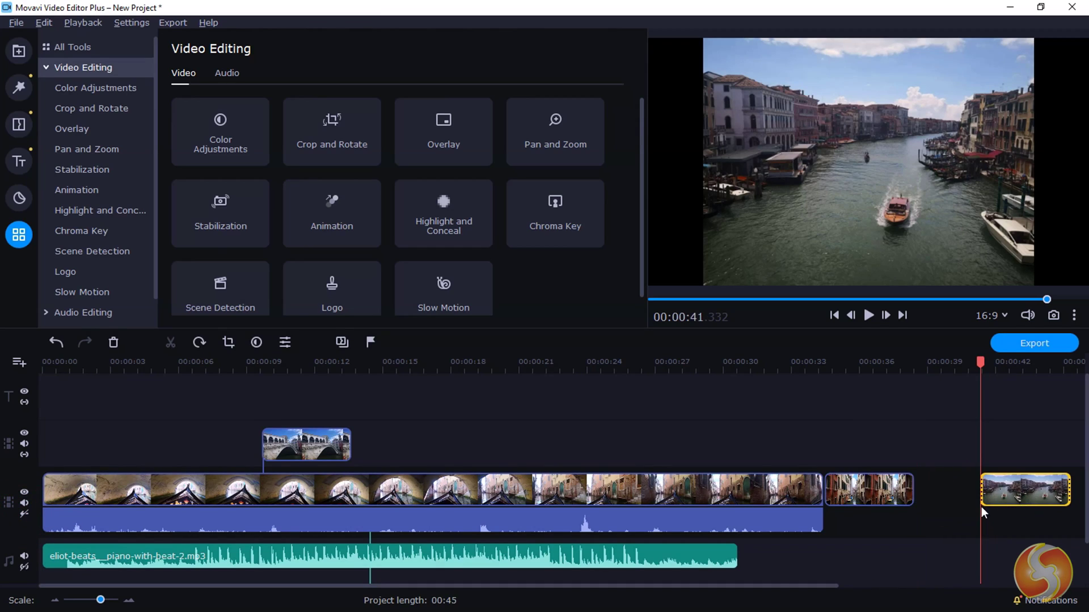
click(874, 492)
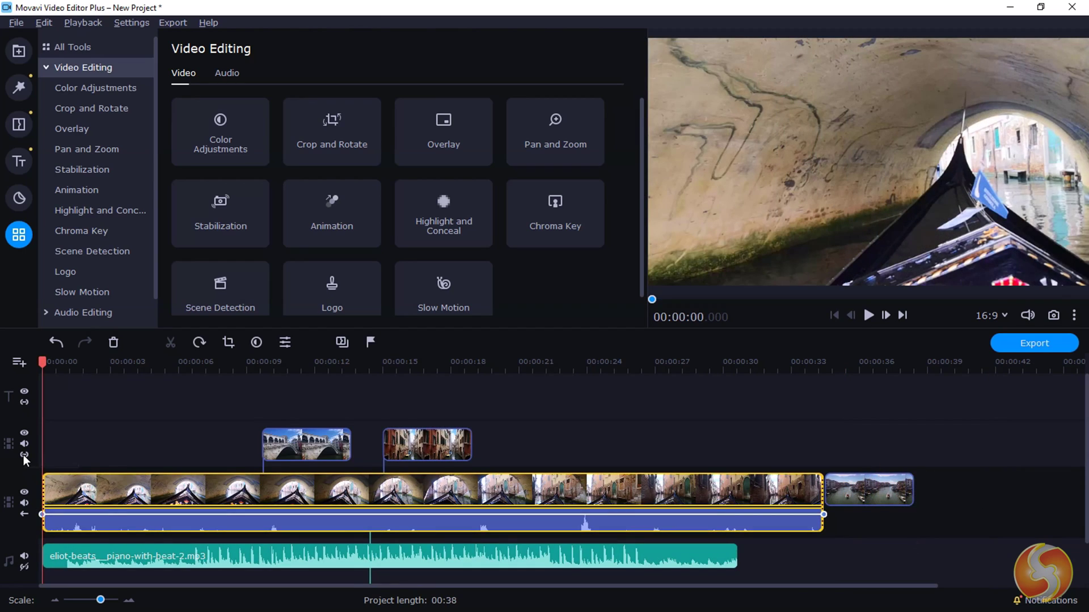
click(24, 455)
drag(303, 448, 201, 448)
drag(429, 448, 475, 448)
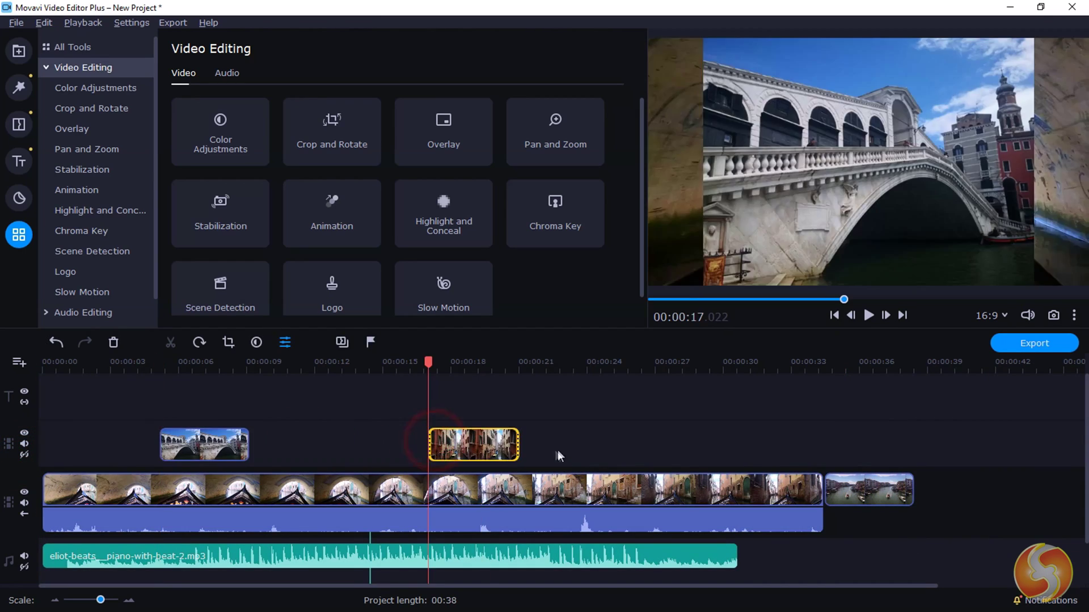
mouse_move(175, 481)
mouse_down()
mouse_move(351, 481)
mouse_move(176, 479)
mouse_up()
Step: Cut the Grand Canal clip, paste it at 22 s, then return it to the main track's end
click(894, 485)
right_click(894, 486)
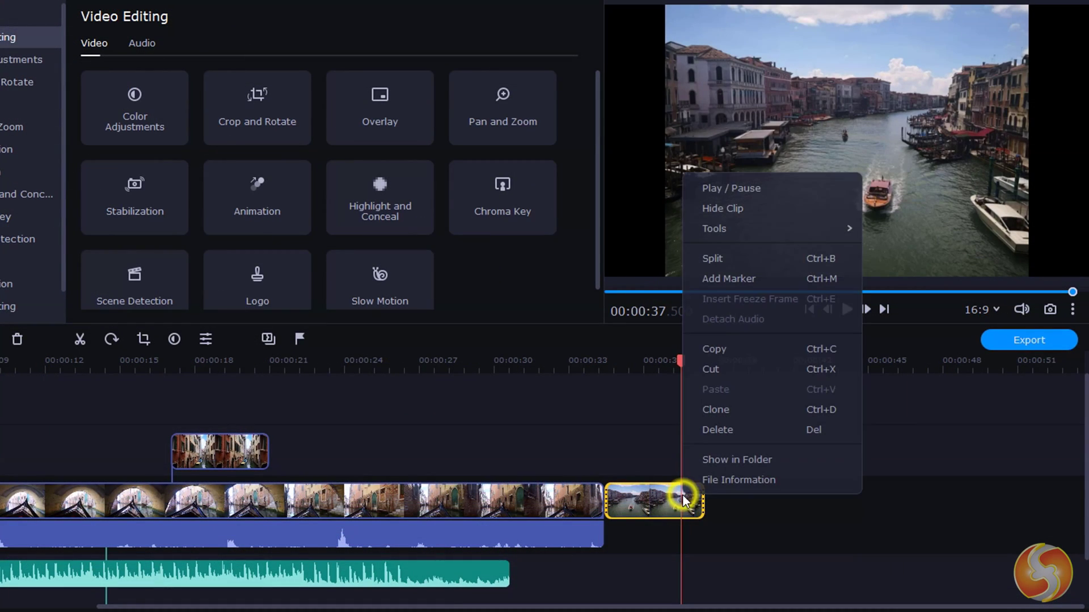
click(737, 371)
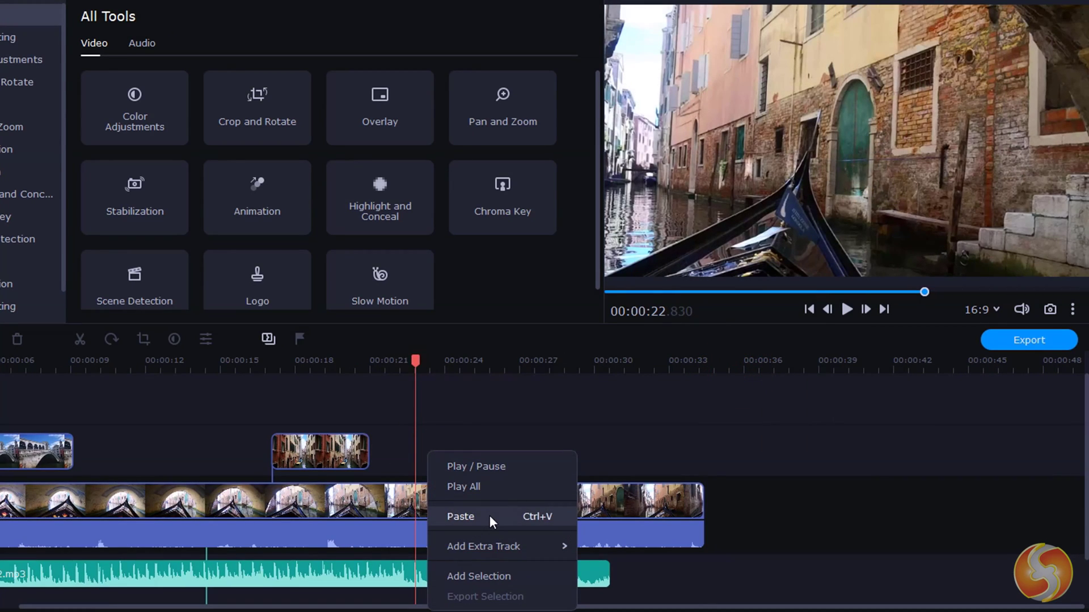
click(490, 516)
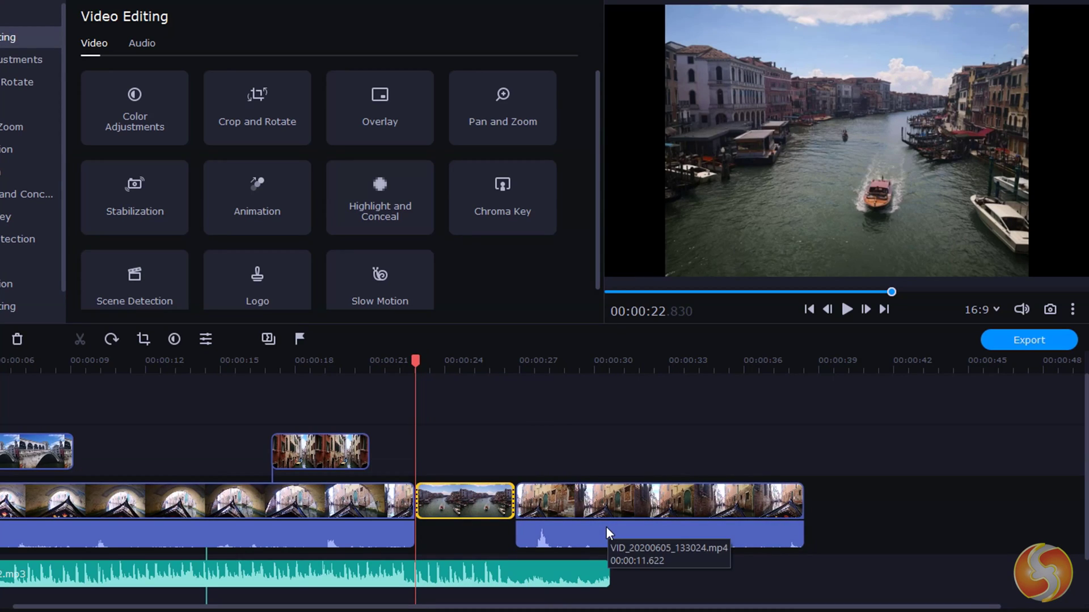
key(ctrl+x)
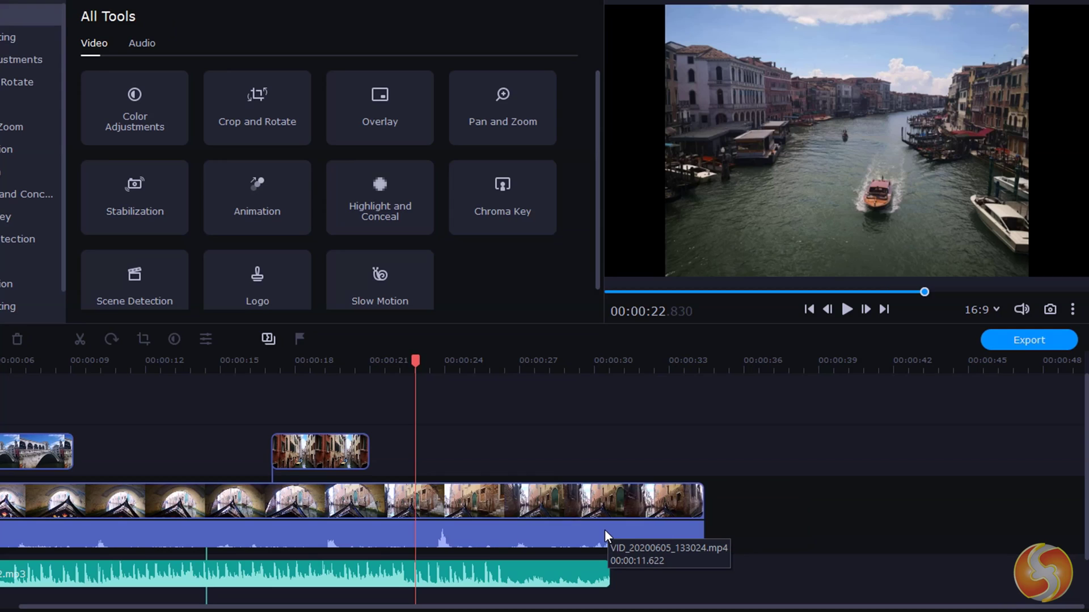
key(End)
key(ctrl+v)
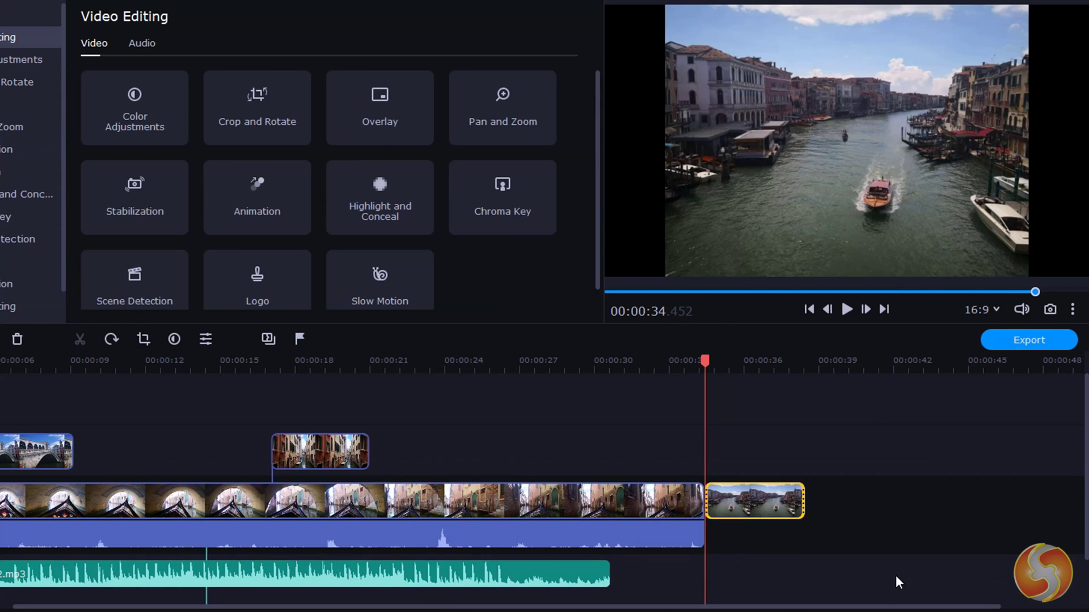
Step: Split the main gondola clip at the playhead, 00:00:25.590
click(552, 384)
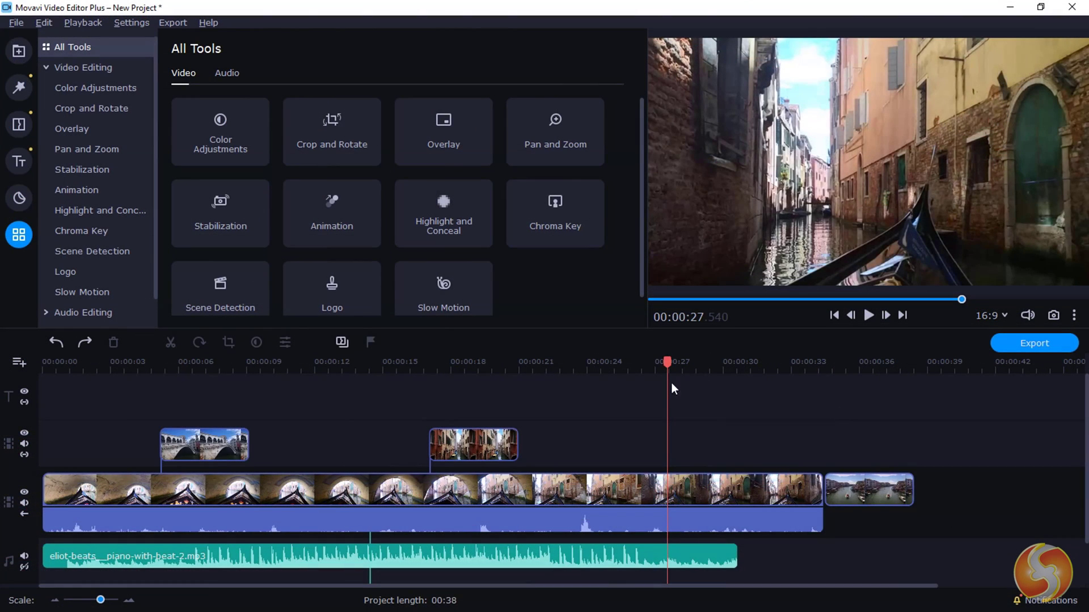
click(605, 358)
click(622, 498)
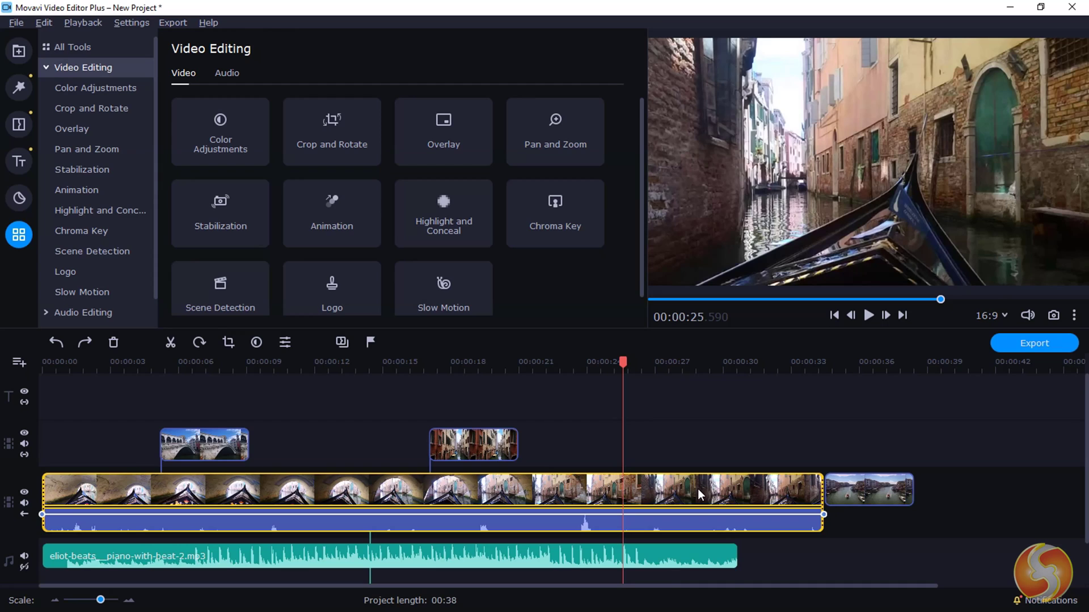
key(ctrl+b)
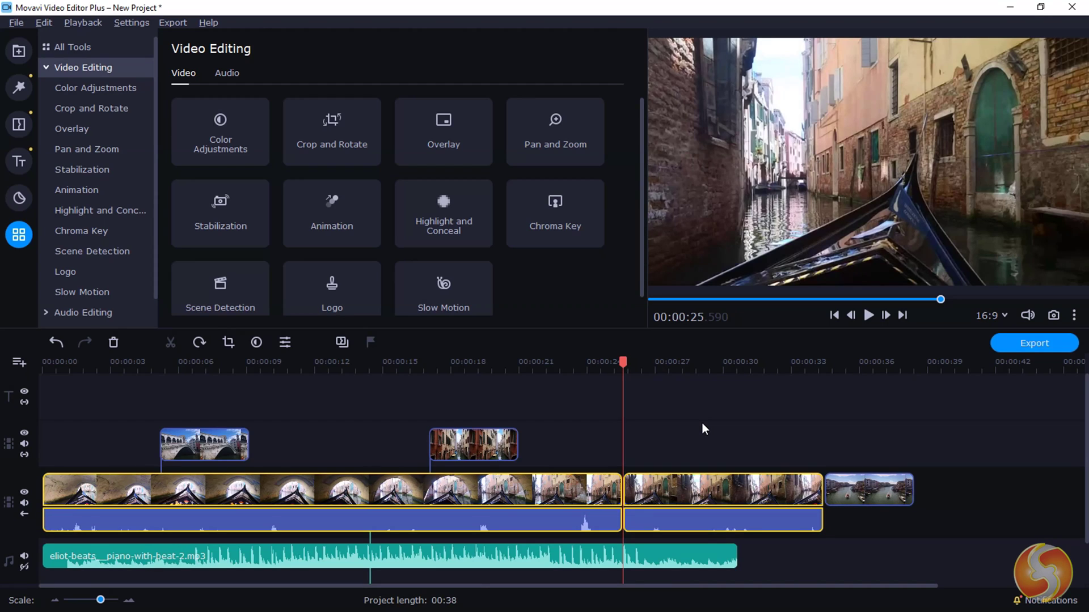
Step: Undo the gondola split and lengthen the street overlay clip slightly
key(ctrl+z)
click(481, 430)
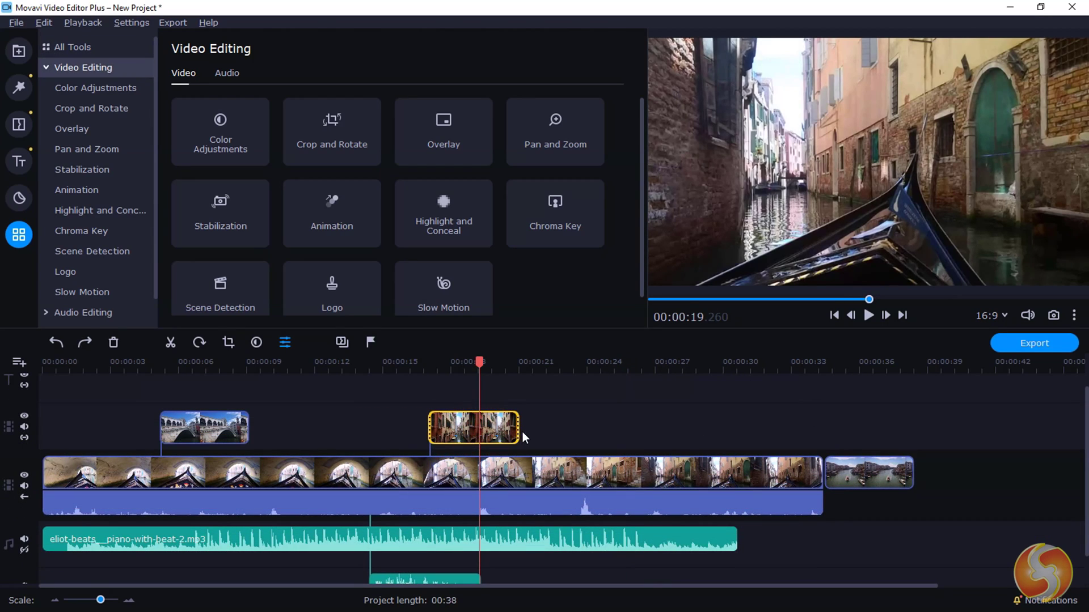
mouse_move(517, 425)
mouse_down()
mouse_move(906, 429)
mouse_move(520, 429)
mouse_up()
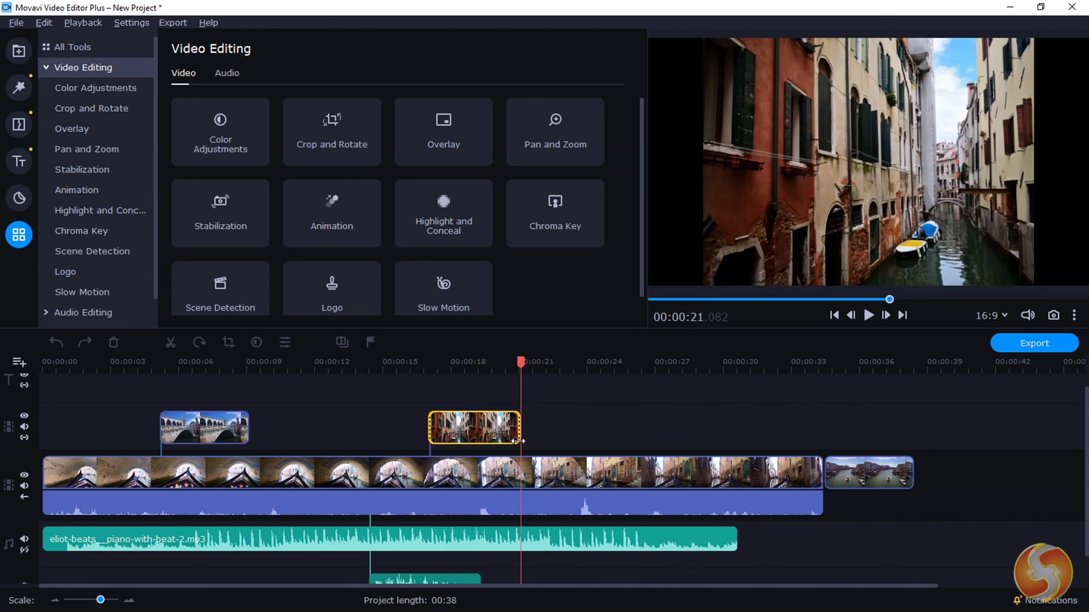
Step: Shorten the music clip from its end, lower its volume to 43%, and play back the result
click(719, 544)
drag(736, 539, 577, 540)
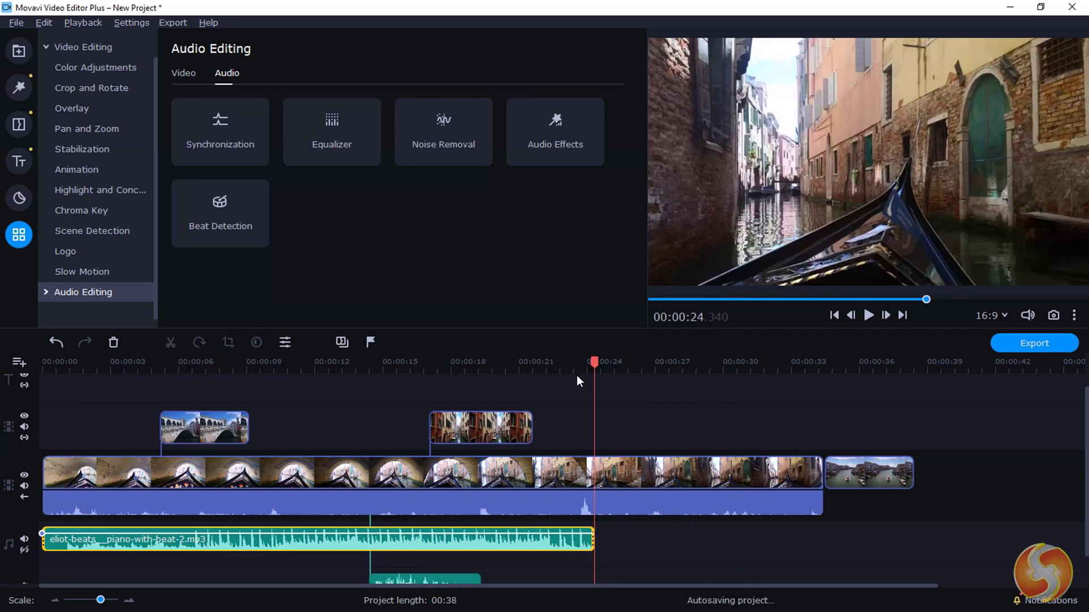
click(545, 359)
click(864, 316)
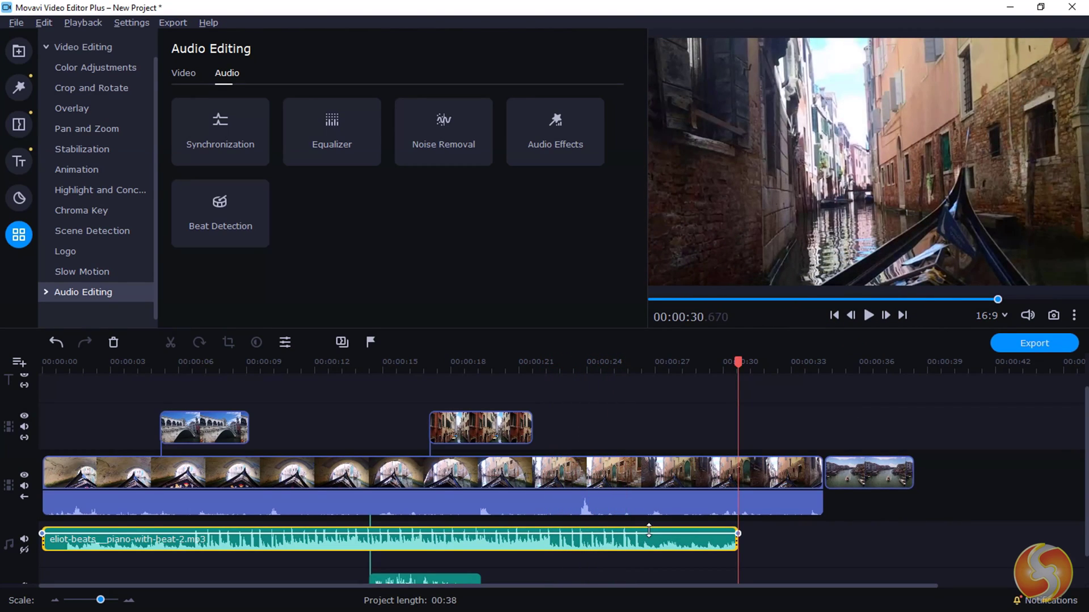
drag(649, 530, 649, 537)
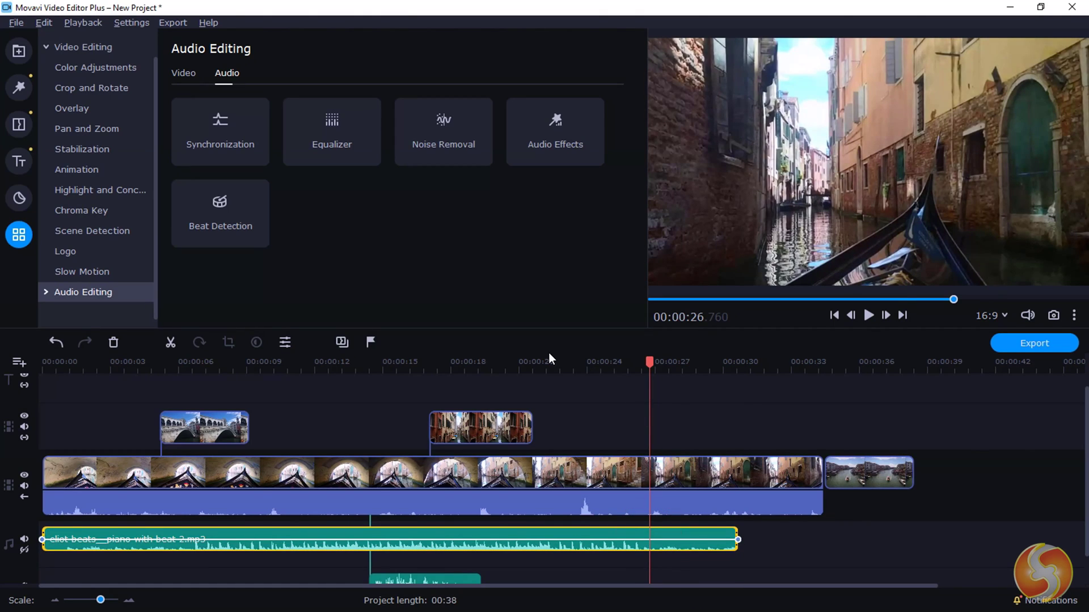
click(548, 352)
click(868, 316)
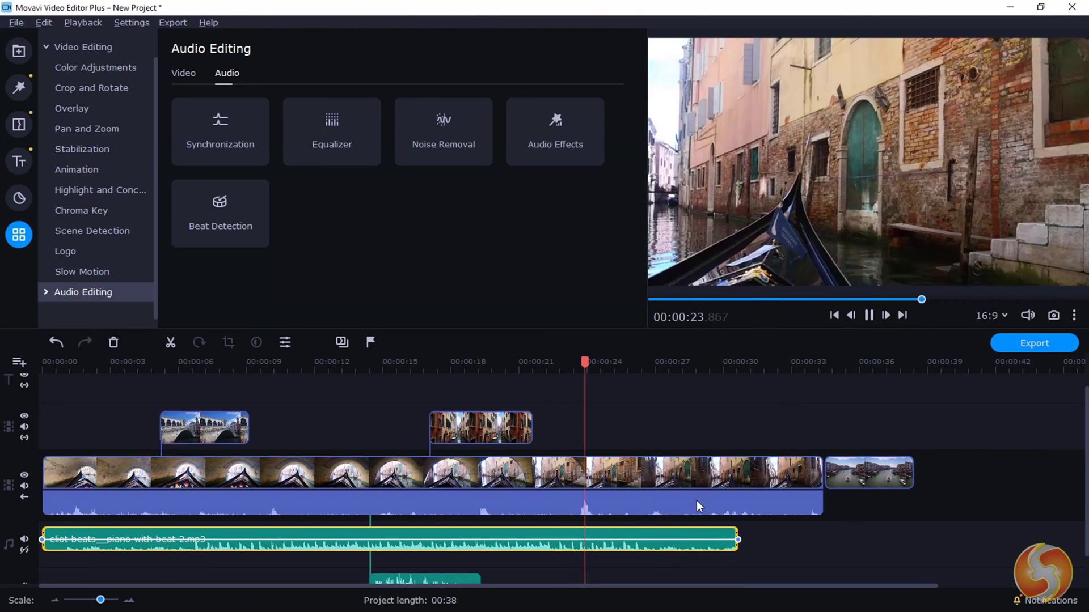
Step: Lower the music volume further and select the street overlay clip
drag(681, 538, 682, 545)
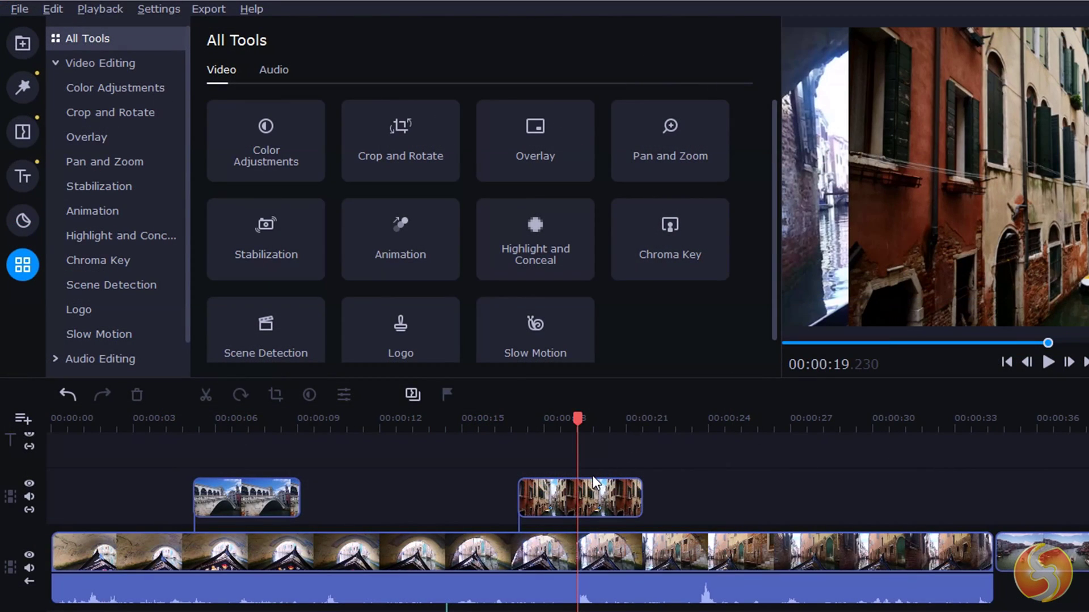
click(599, 495)
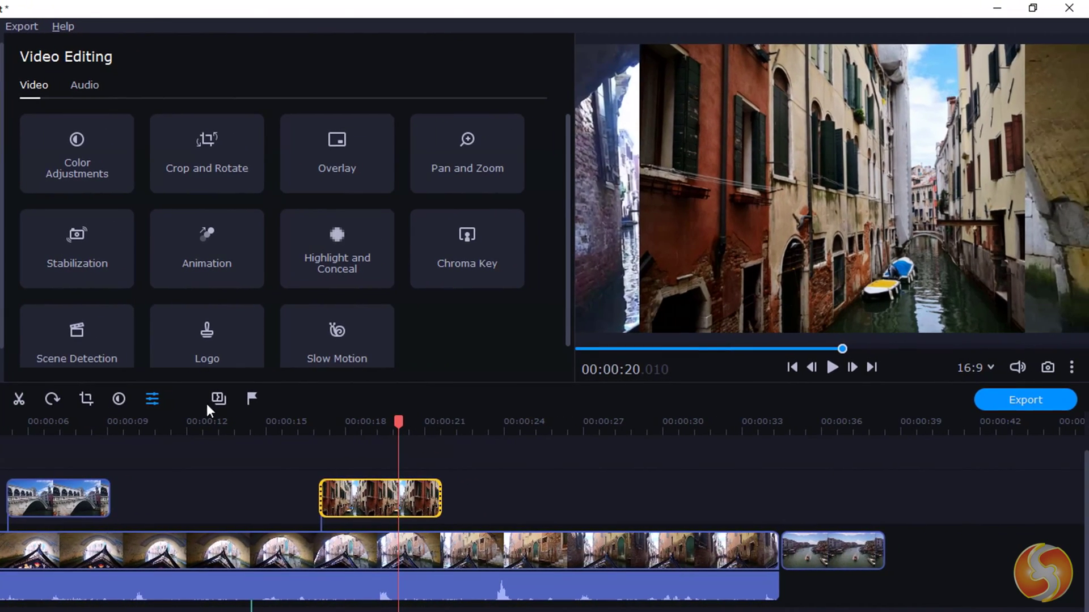
Step: Rotate the overlay clip through four 90-degree turns, back to upright
click(53, 400)
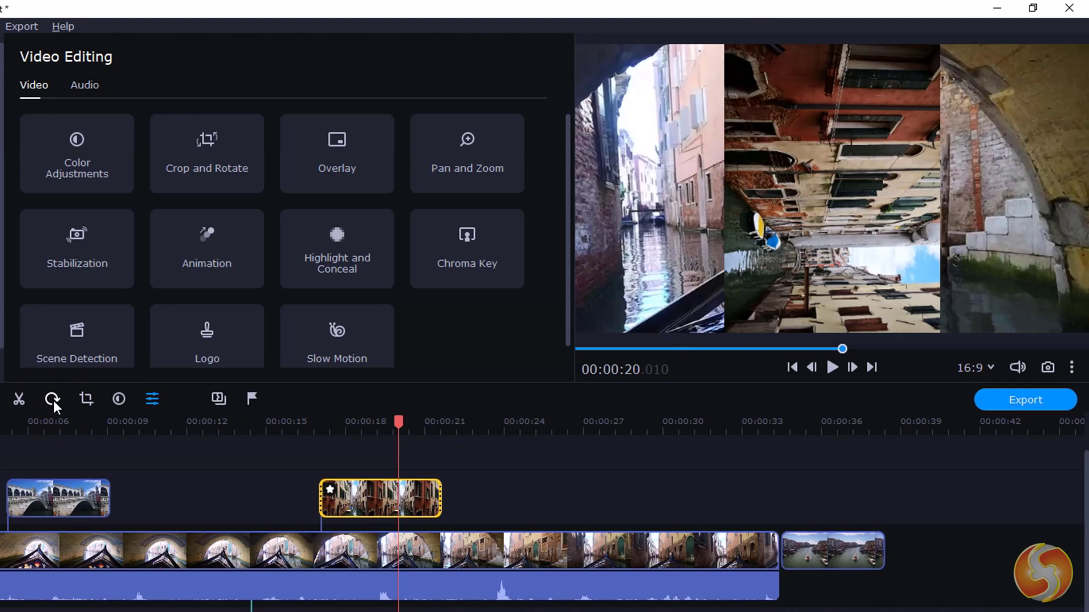
click(53, 400)
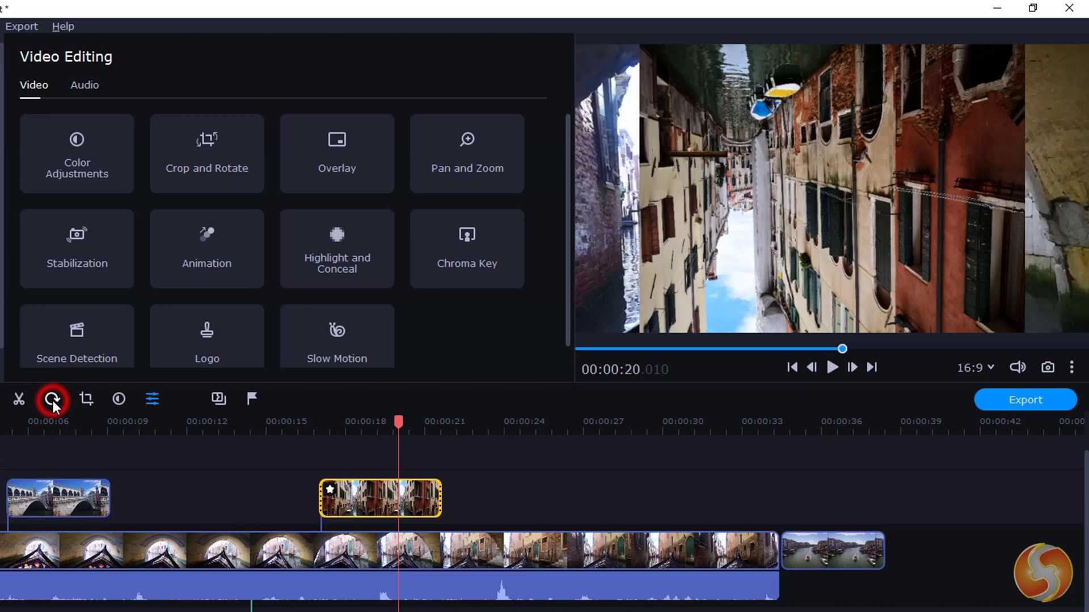
click(53, 400)
click(53, 400)
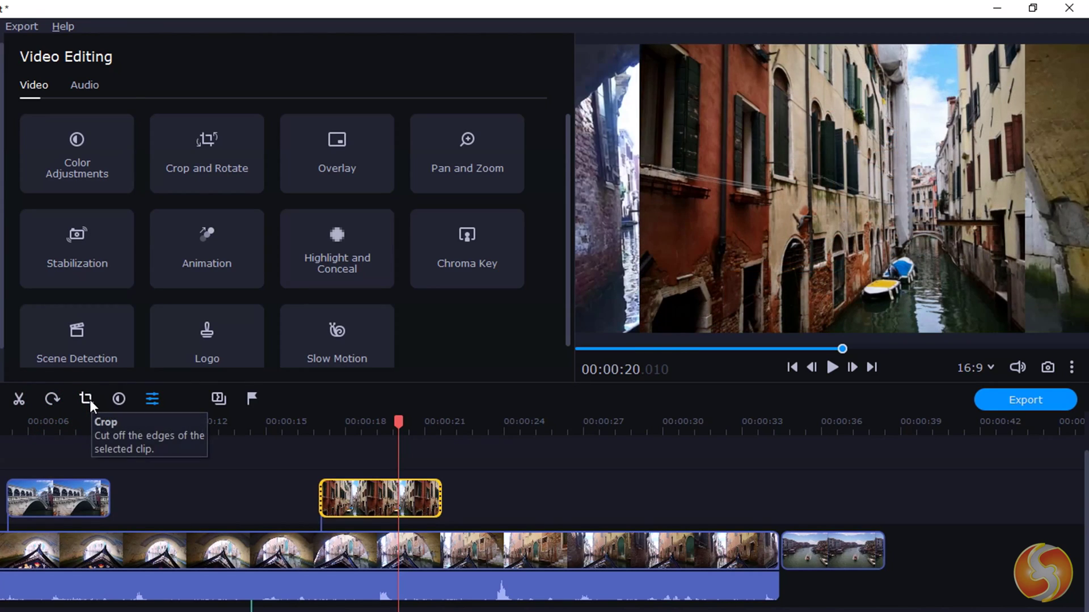
Step: Widen the crop frame left and right across the overlay picture and apply the crop
click(88, 400)
drag(670, 187, 573, 194)
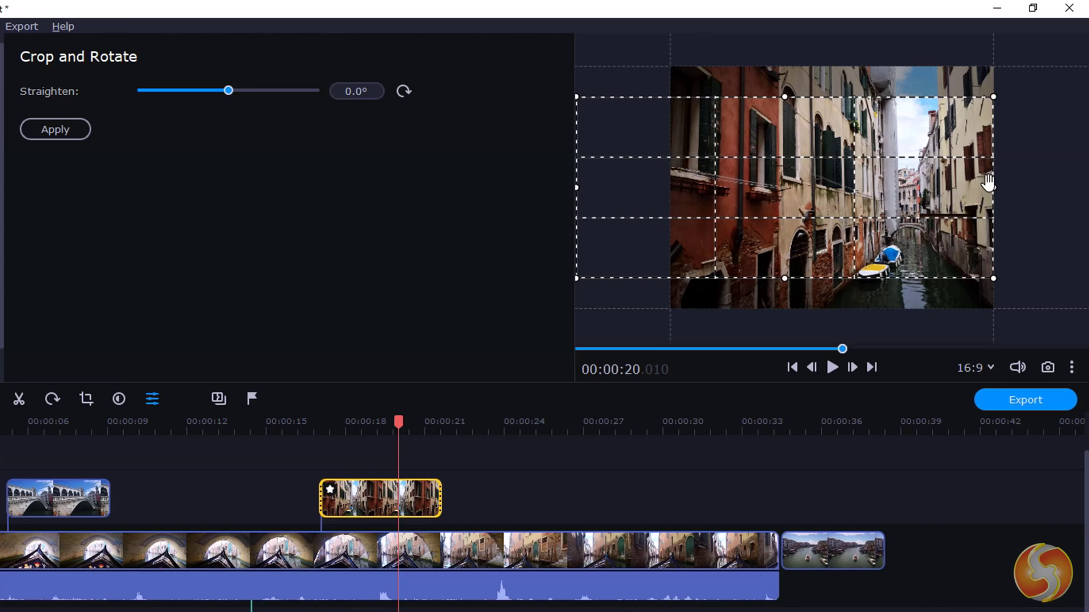
drag(994, 188, 1041, 188)
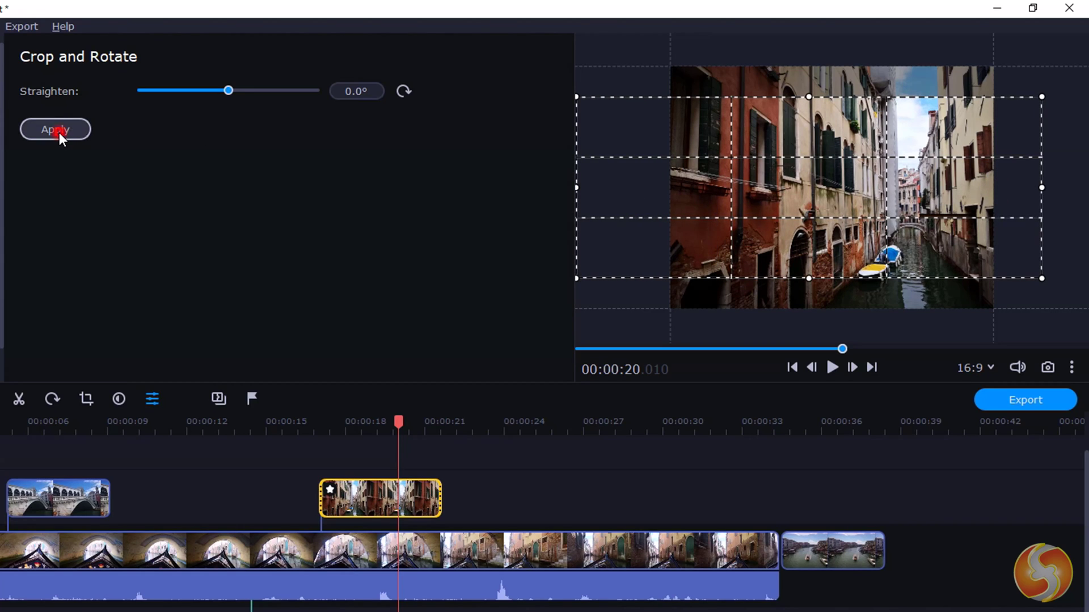
click(59, 131)
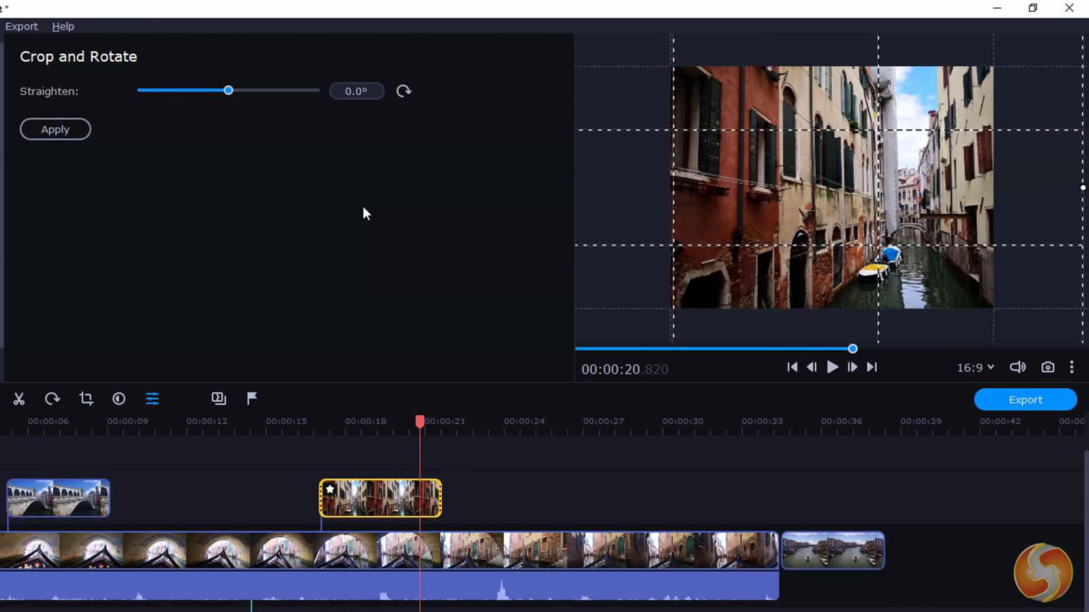
click(73, 135)
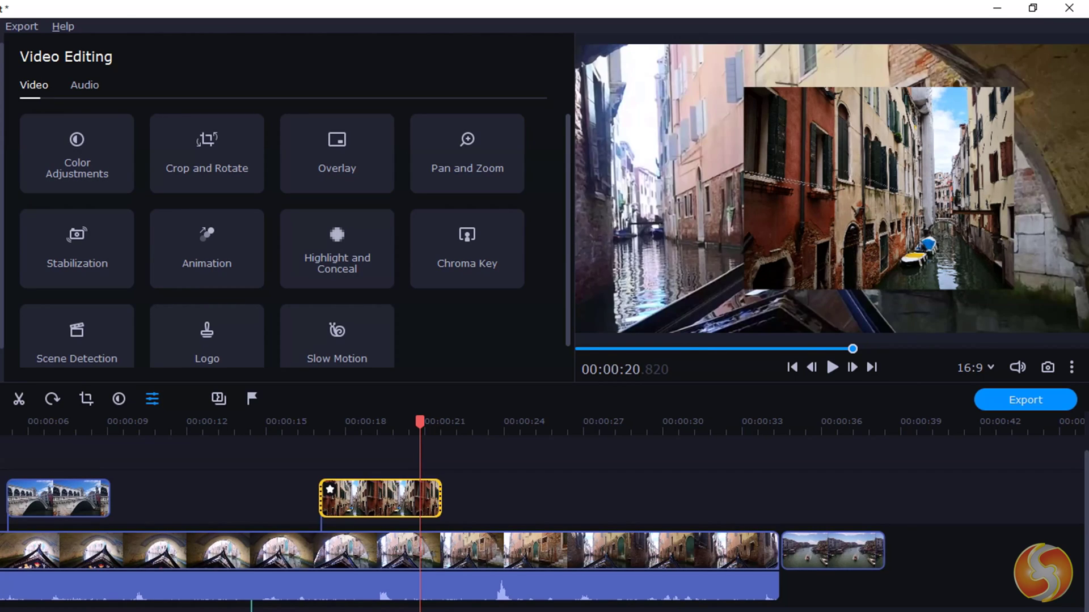
Step: Re-crop the overlay tighter around the boats, then reopen cropping for further adjustment
click(206, 153)
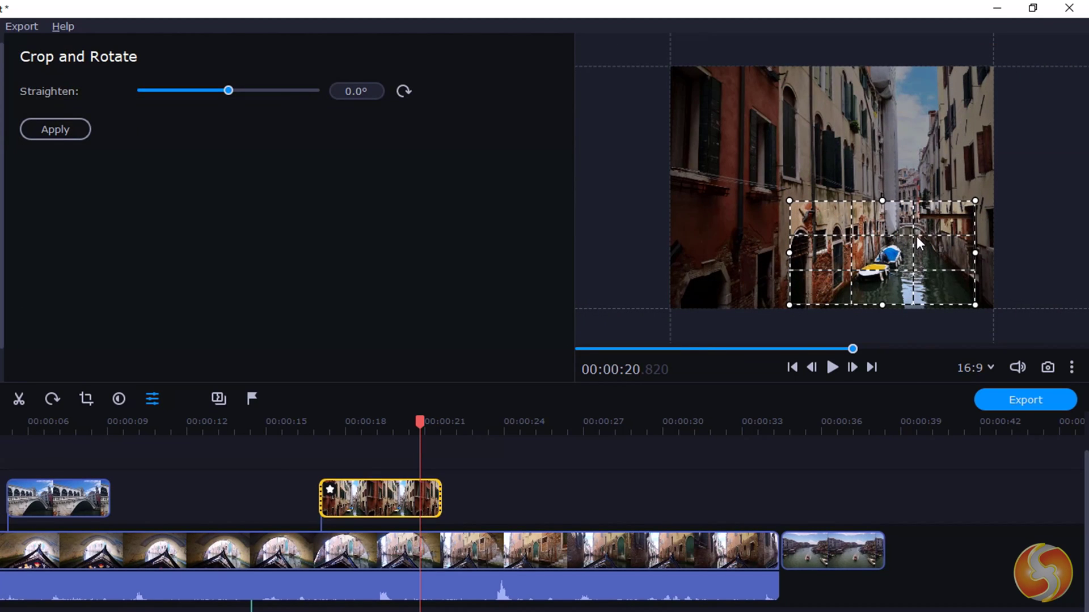
click(72, 131)
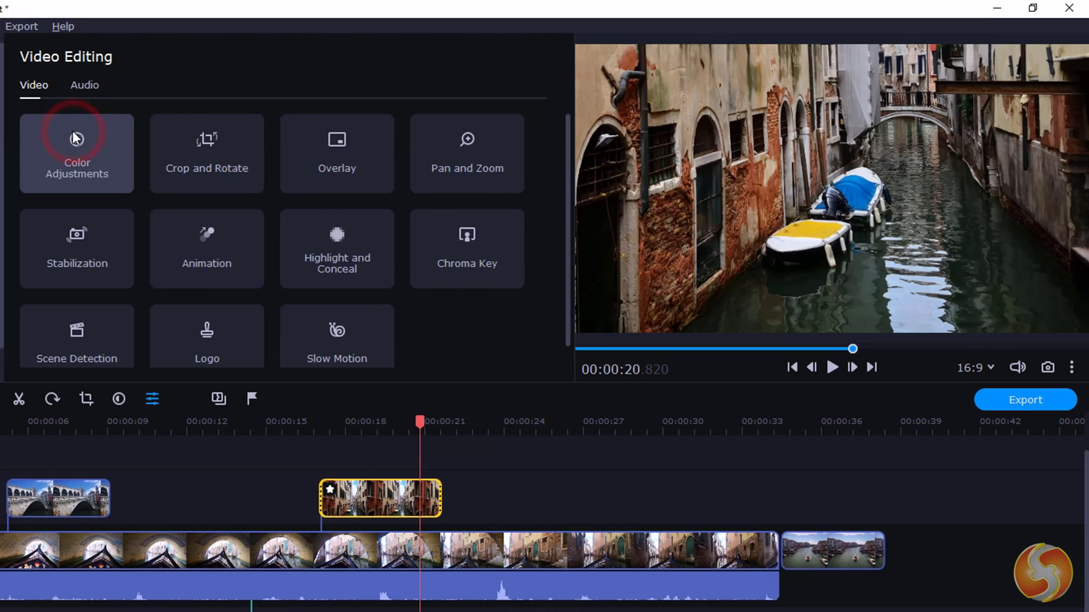
click(213, 176)
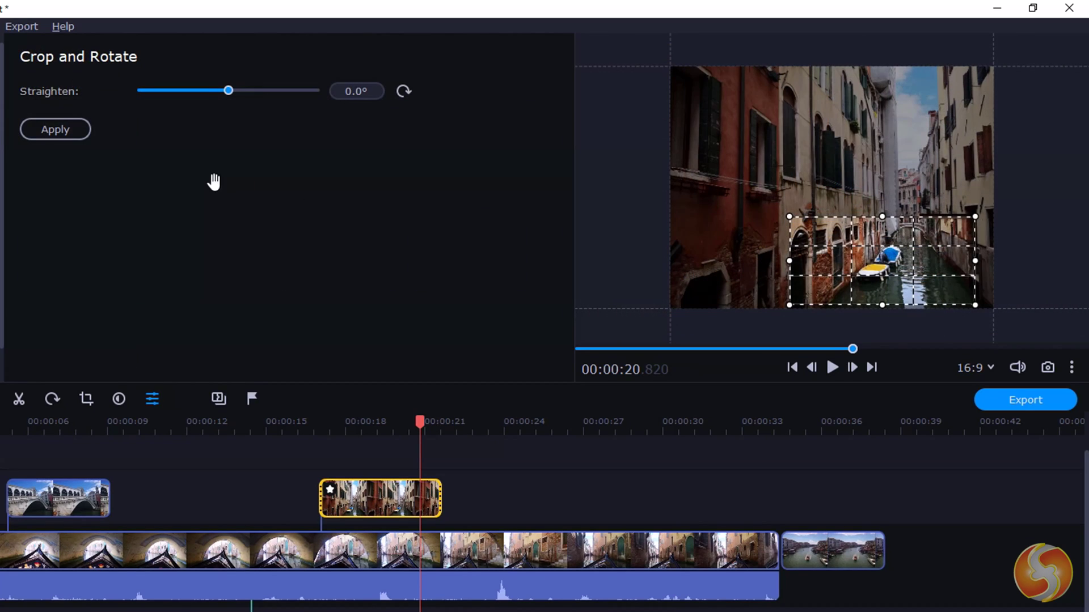
click(53, 129)
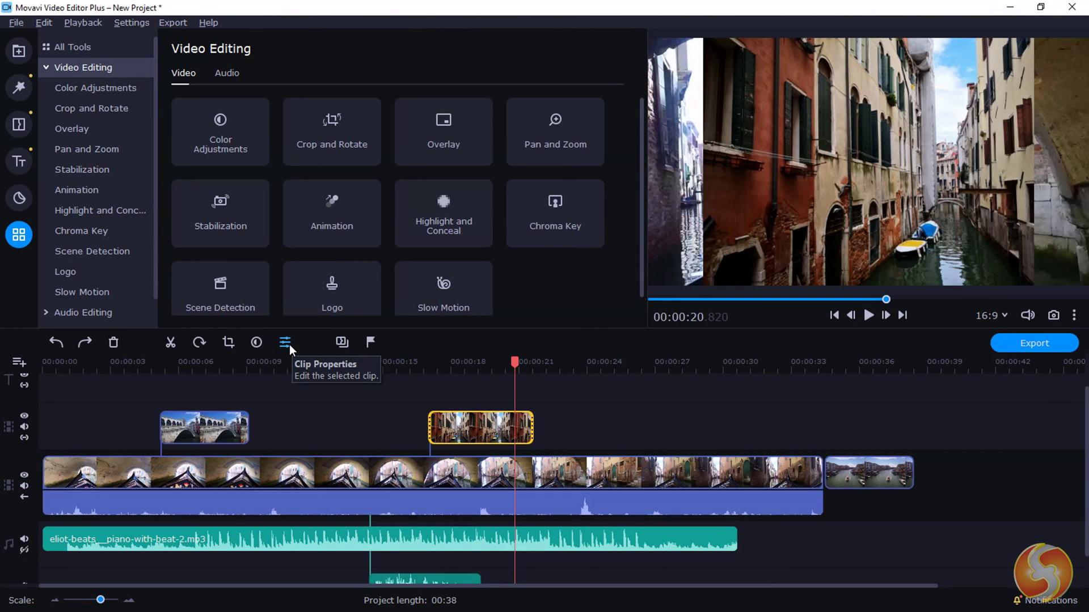
Step: Select the main gondola clip and set its volume to 90% with a faster speed
click(289, 345)
click(210, 433)
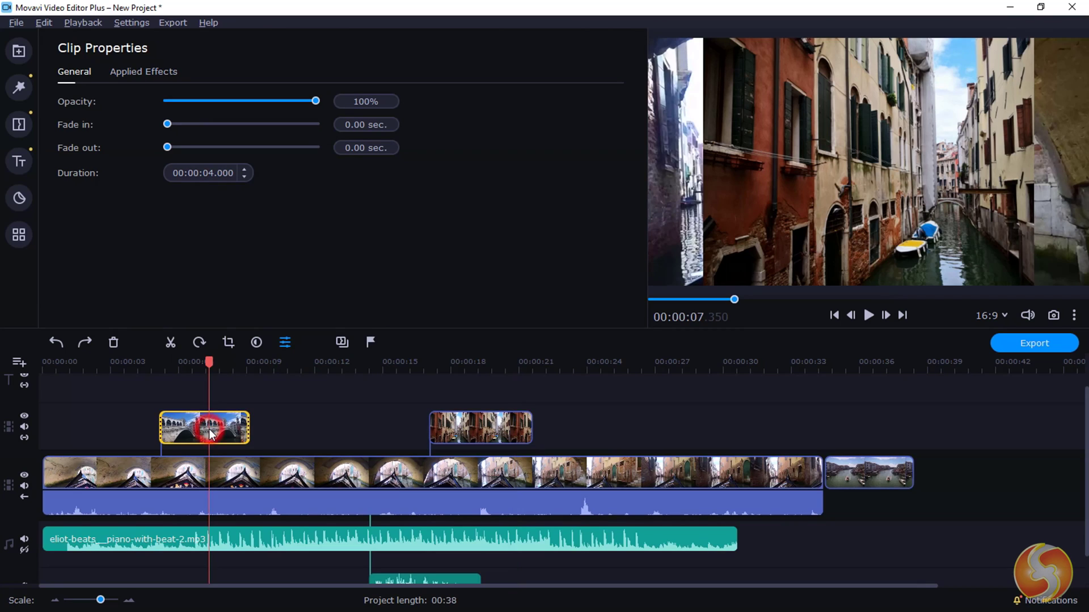
click(372, 486)
click(513, 549)
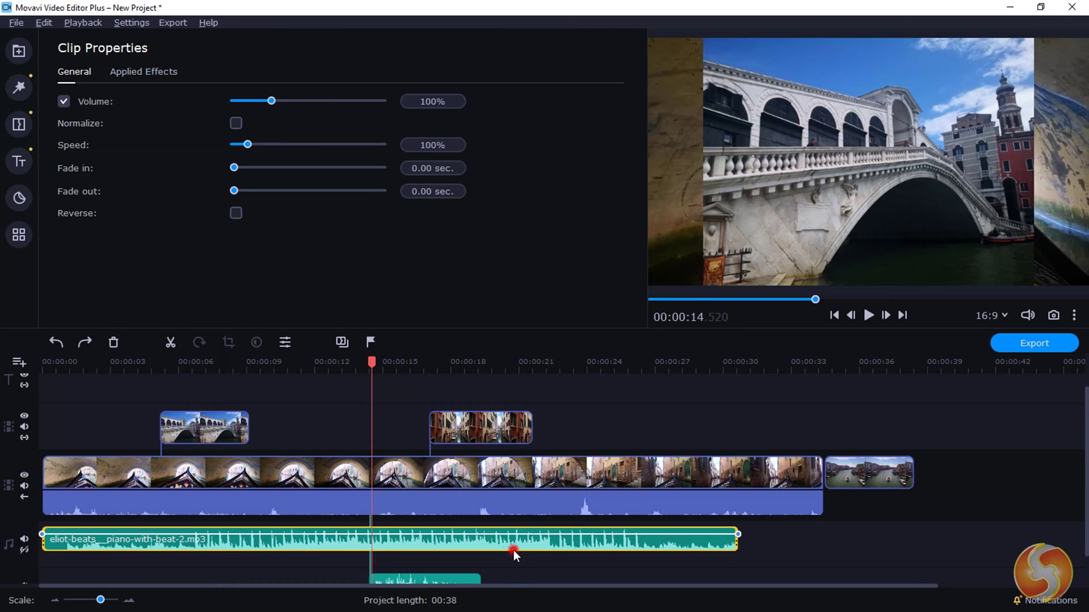
click(313, 482)
mouse_move(272, 101)
mouse_down()
mouse_move(294, 102)
mouse_move(254, 101)
mouse_move(267, 103)
mouse_up()
drag(247, 144, 273, 148)
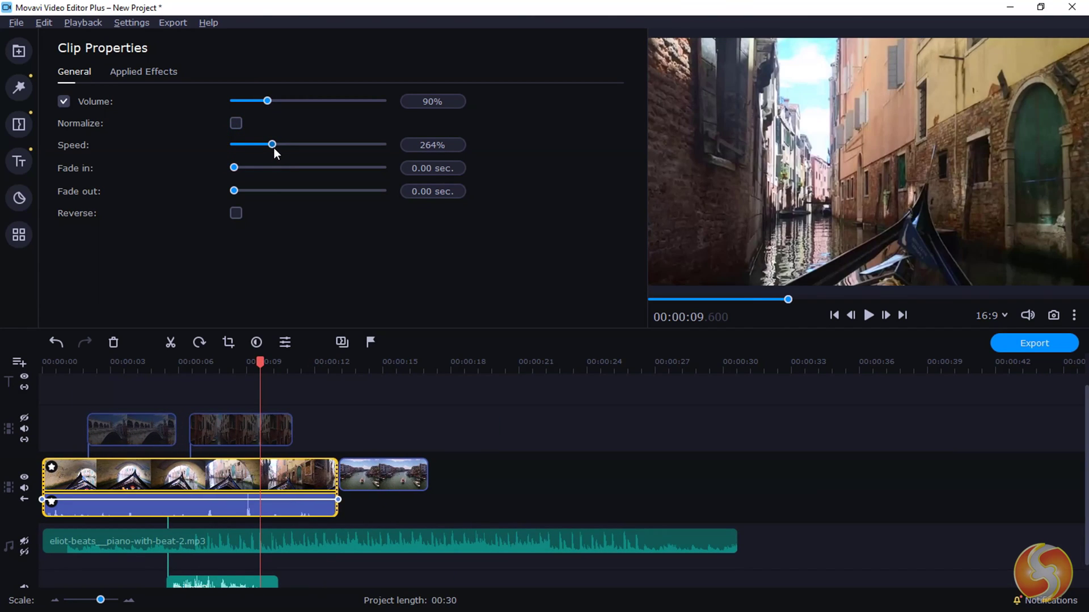
Step: Preview the clip, fade it out over 3.50 seconds, and set it to play in reverse
click(132, 363)
click(869, 315)
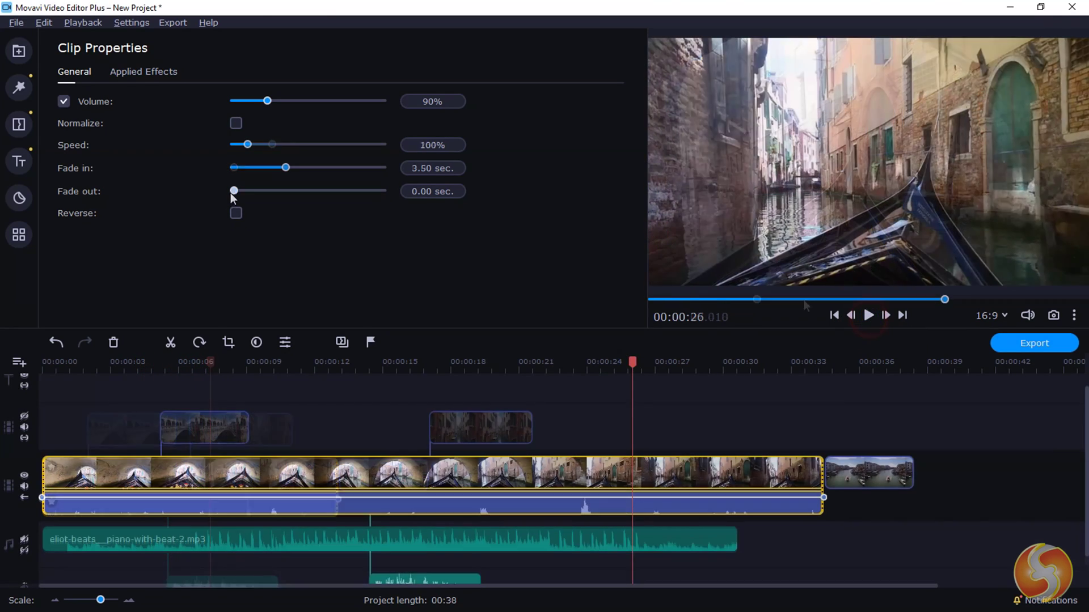
drag(231, 191, 286, 195)
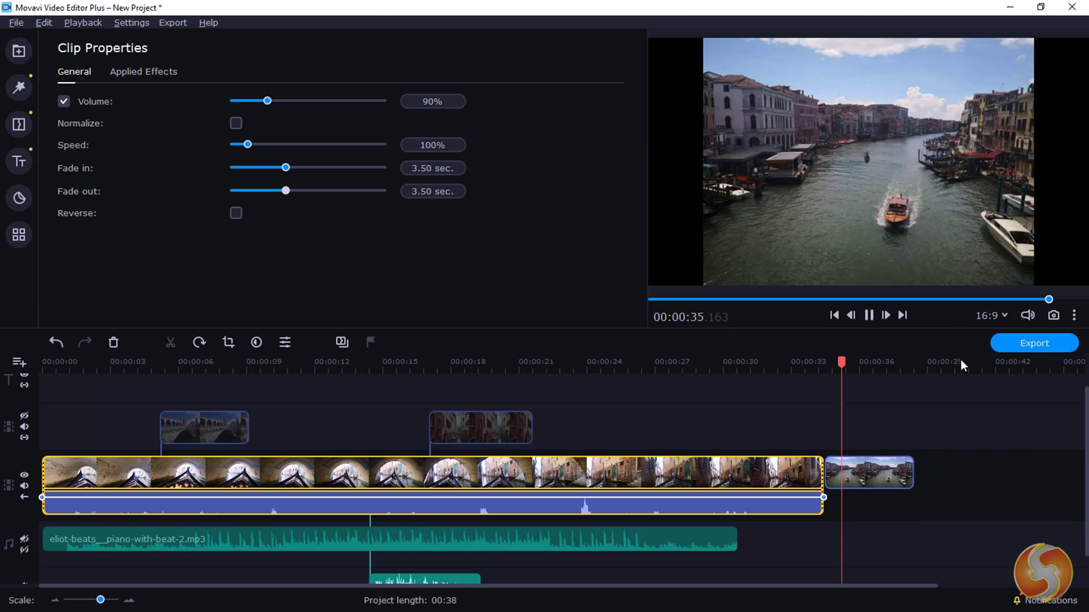
click(869, 315)
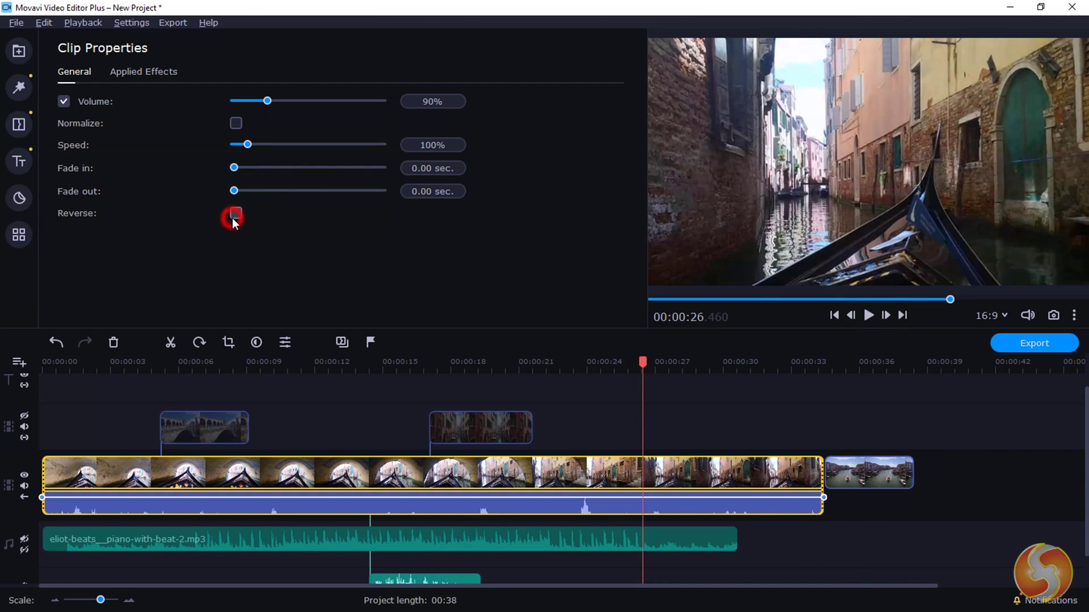
click(235, 214)
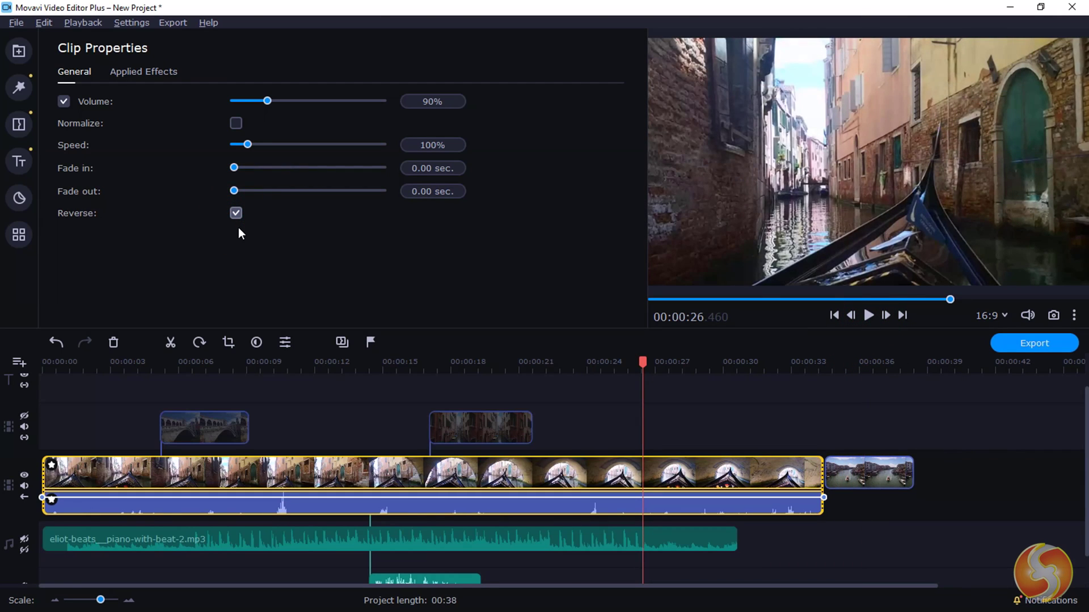
click(869, 315)
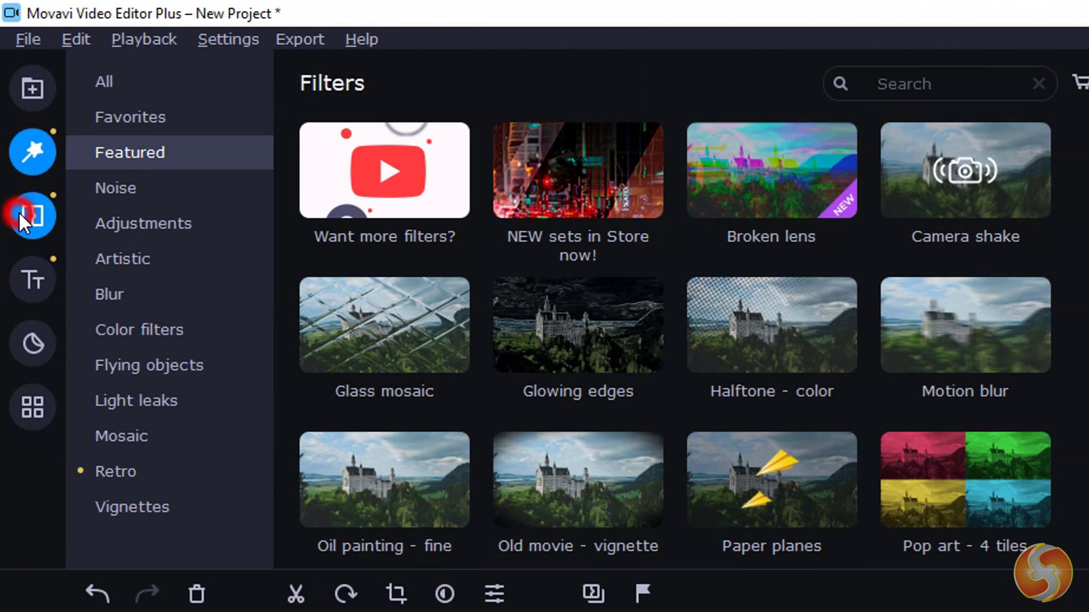
Step: Browse the transitions, titles, stickers and tools collections, then show all filters
click(11, 123)
click(38, 278)
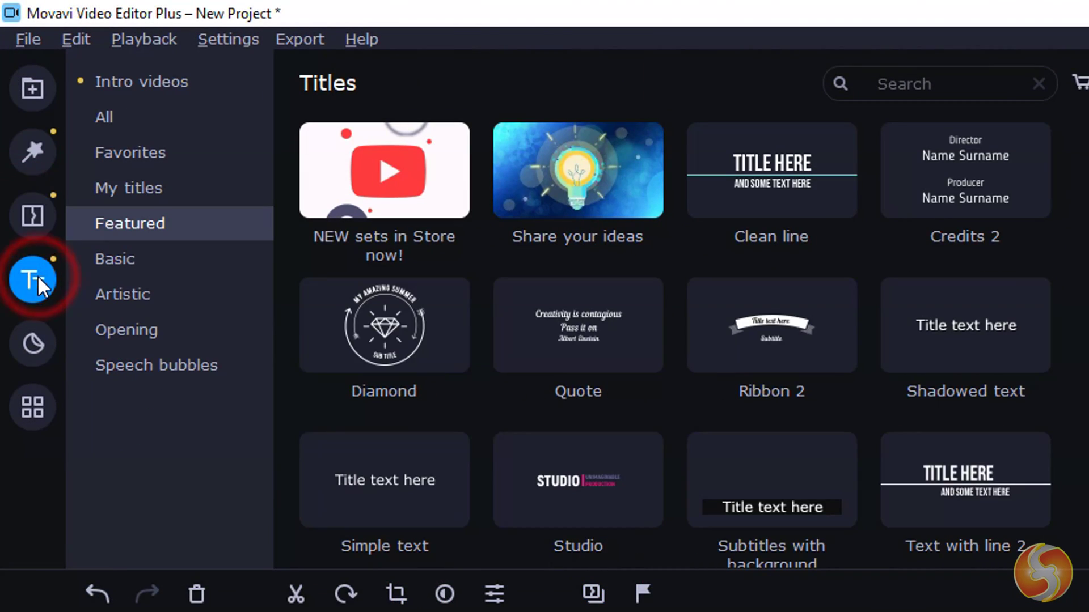
click(30, 346)
click(26, 423)
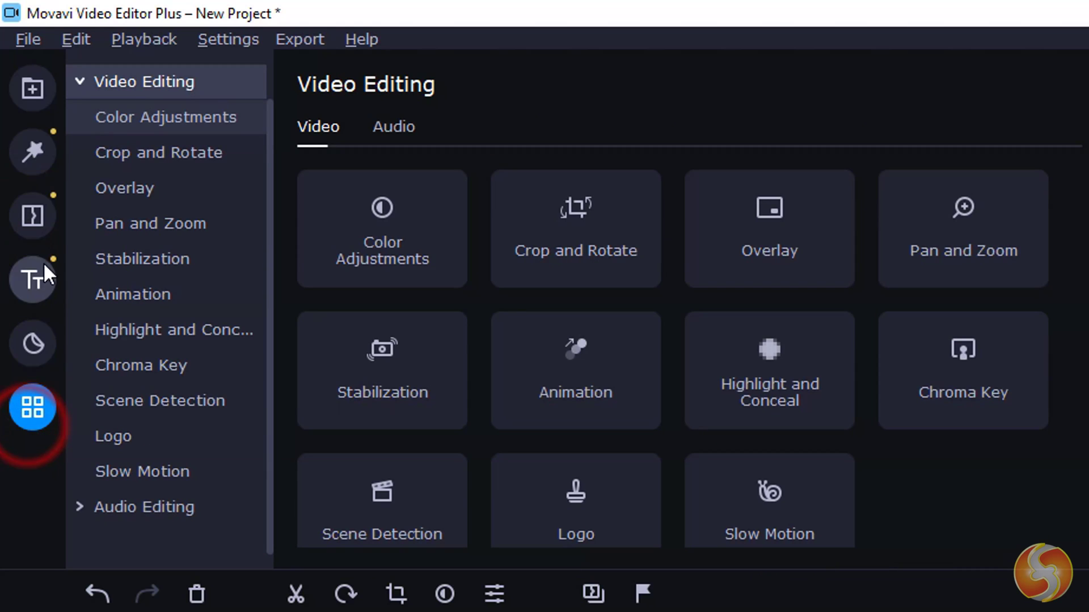
click(31, 156)
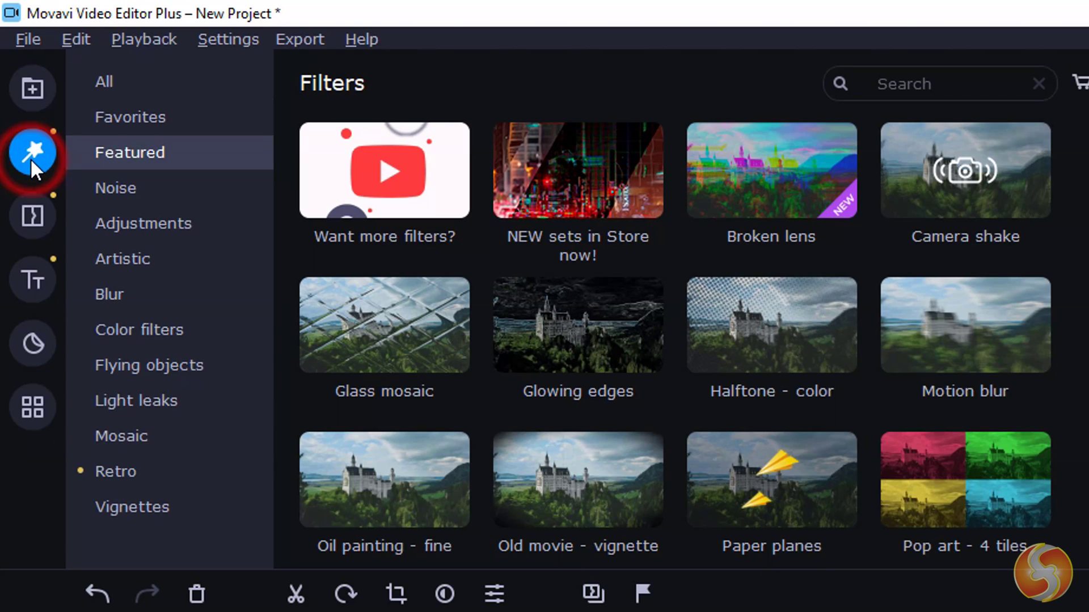
click(102, 84)
Step: Apply the Dalí and Diffuse - high filters to the main gondola clip
scroll(856, 273, down, 5)
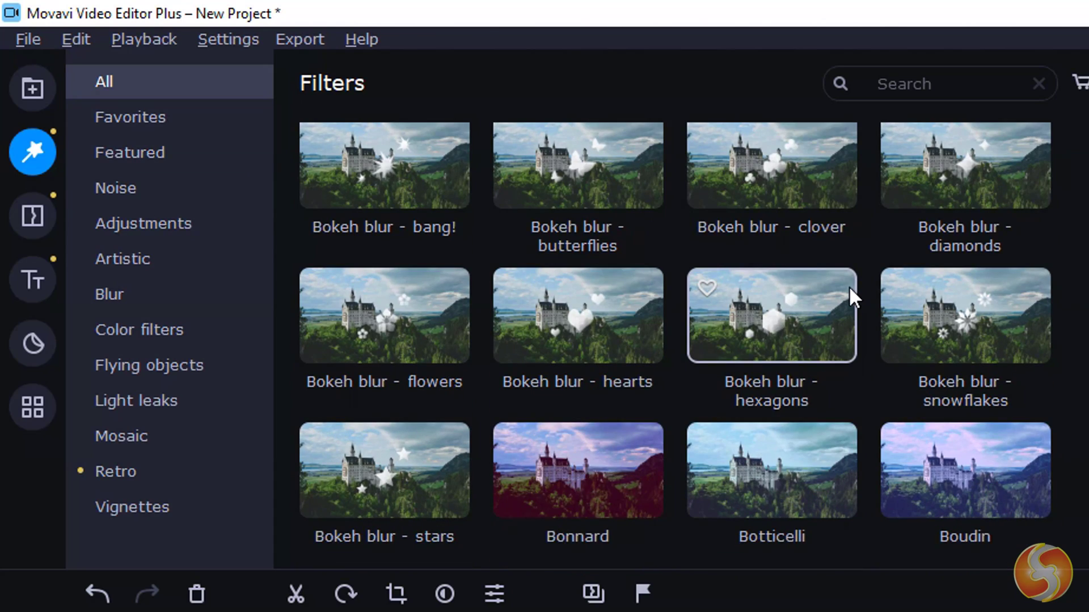
scroll(833, 319, down, 5)
drag(735, 391, 1088, 611)
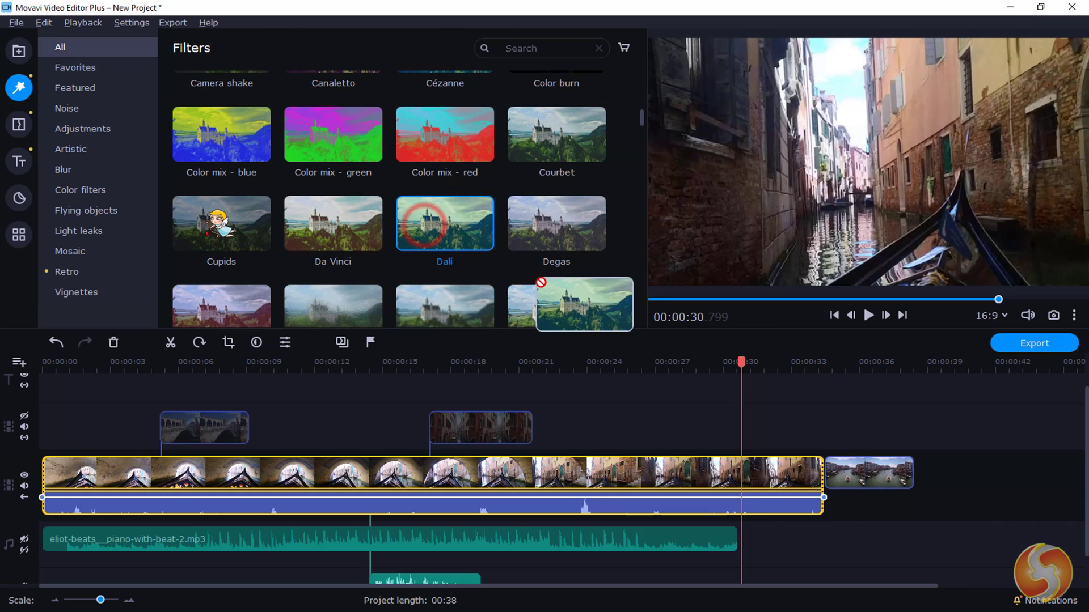
drag(622, 385, 696, 476)
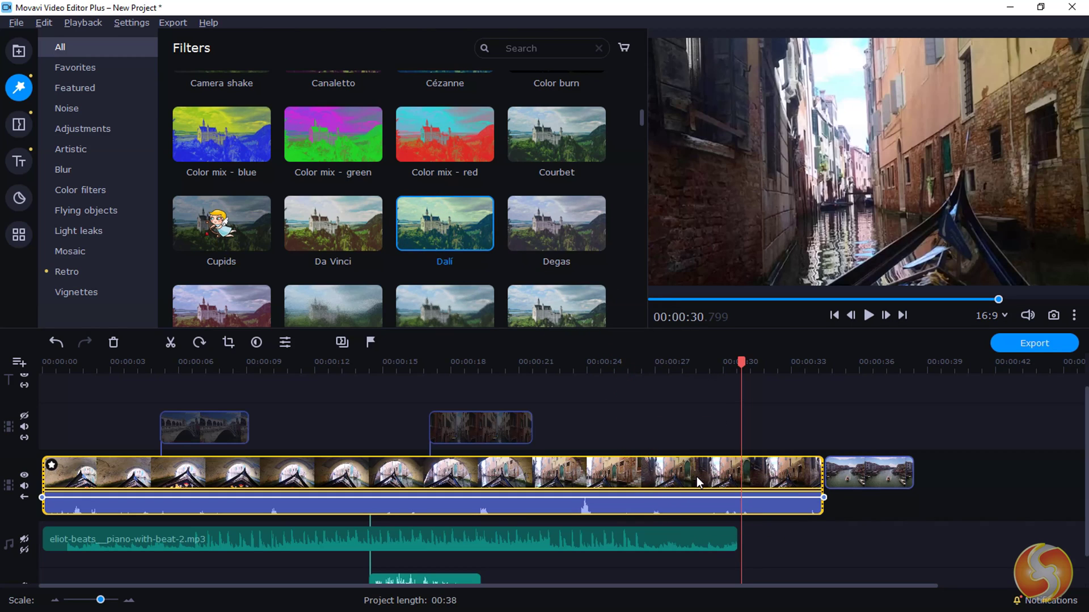
scroll(341, 244, down, 2)
drag(340, 244, 688, 470)
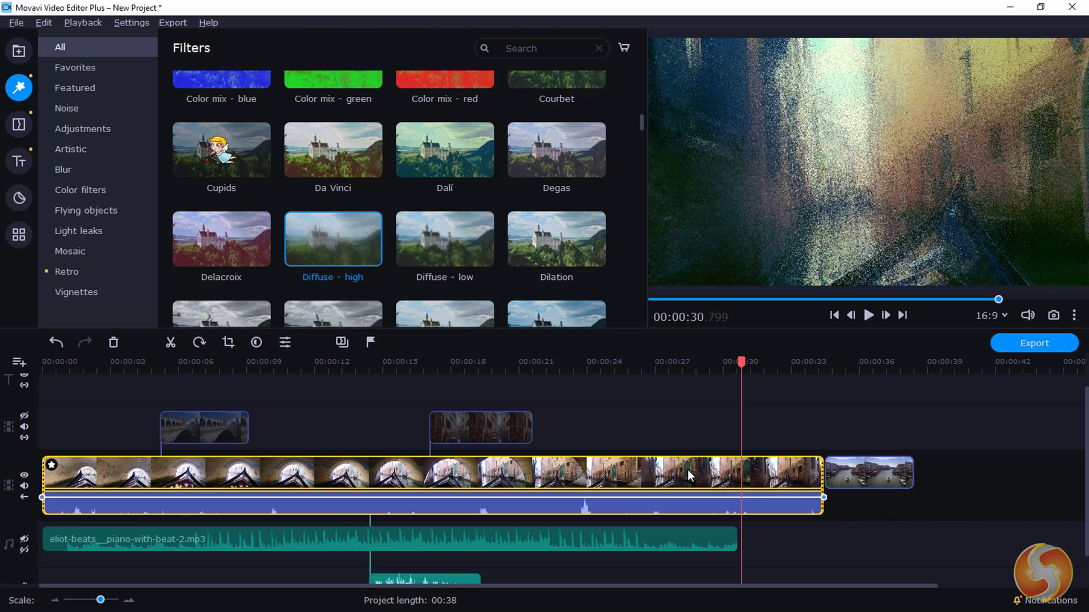
scroll(534, 244, up, 5)
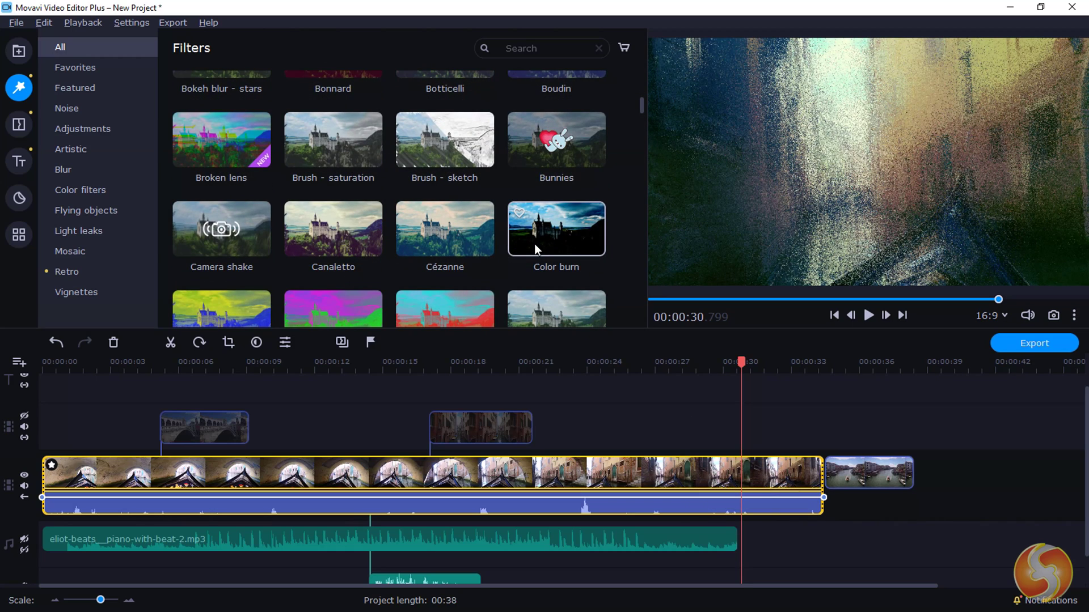
Step: In the clip's applied effects, set Dalí to 76% and remove Diffuse - high
click(283, 344)
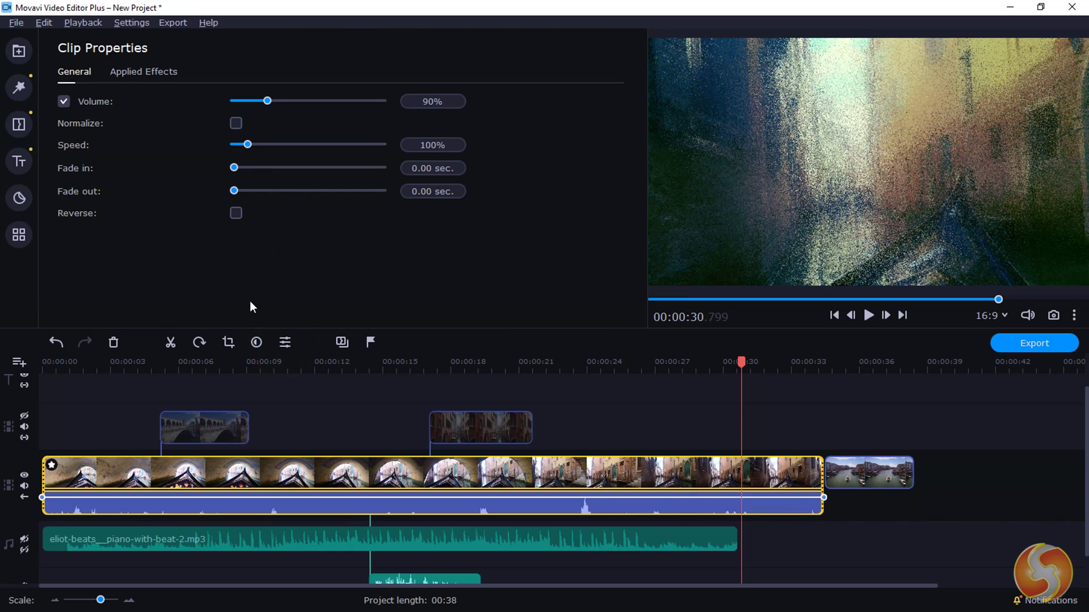
click(165, 73)
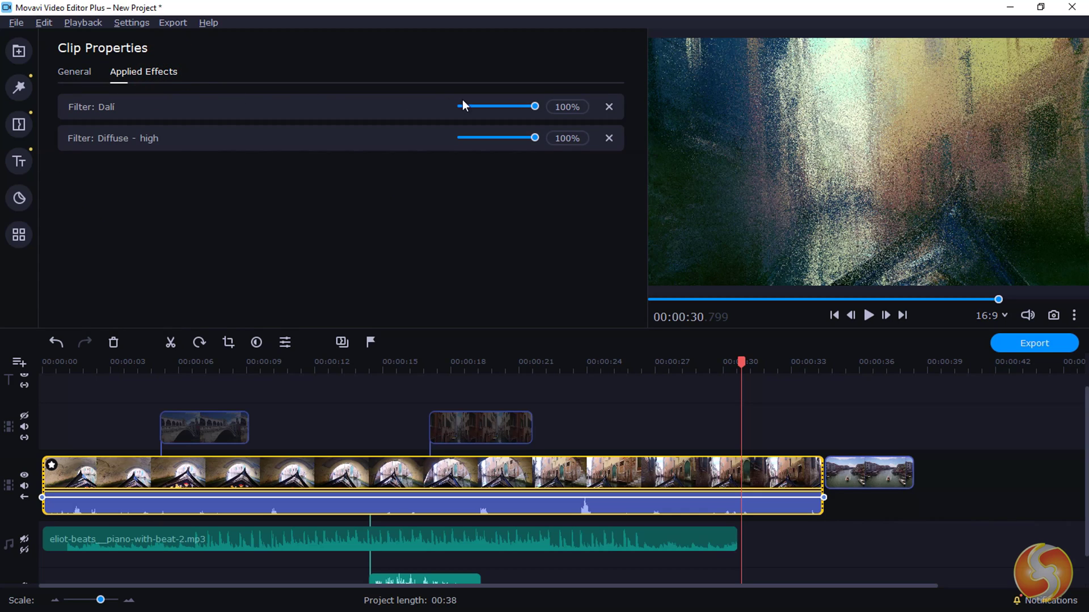
drag(533, 138, 475, 138)
mouse_move(535, 106)
mouse_down()
mouse_move(491, 110)
mouse_move(516, 110)
mouse_up()
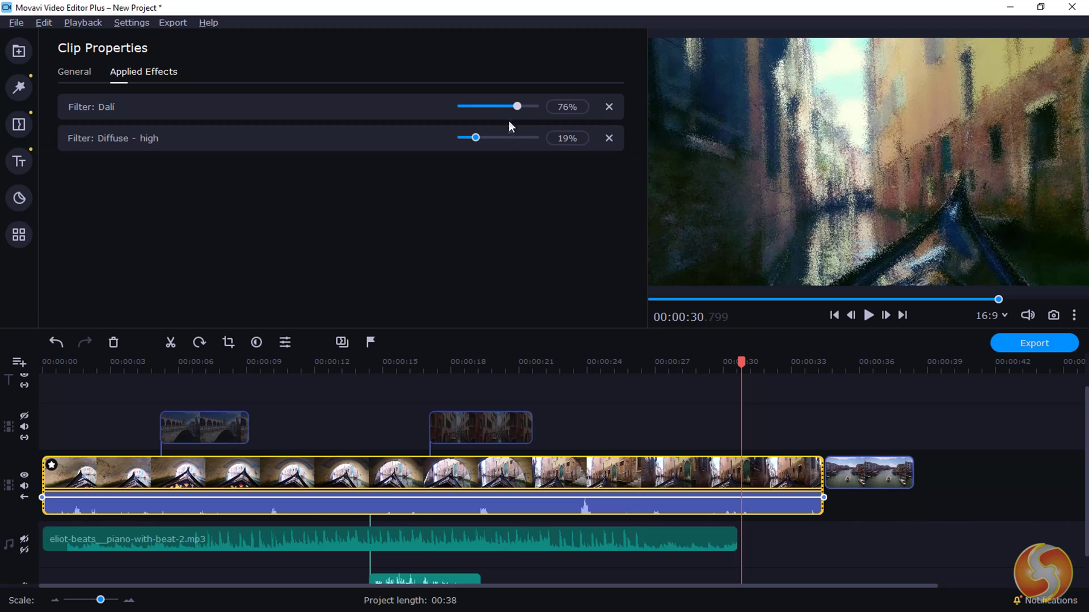
click(610, 138)
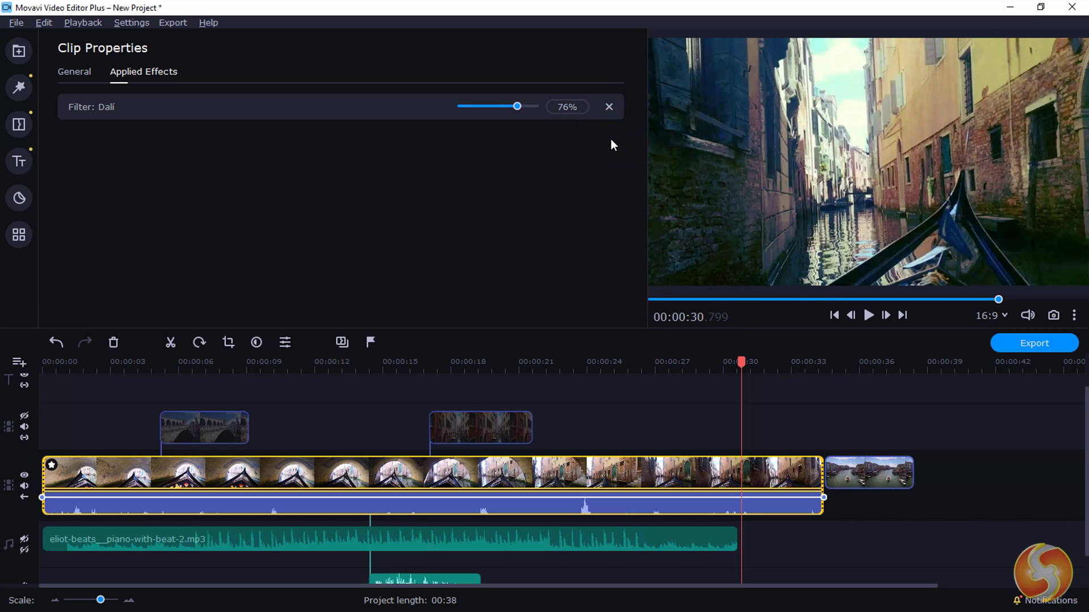
click(18, 87)
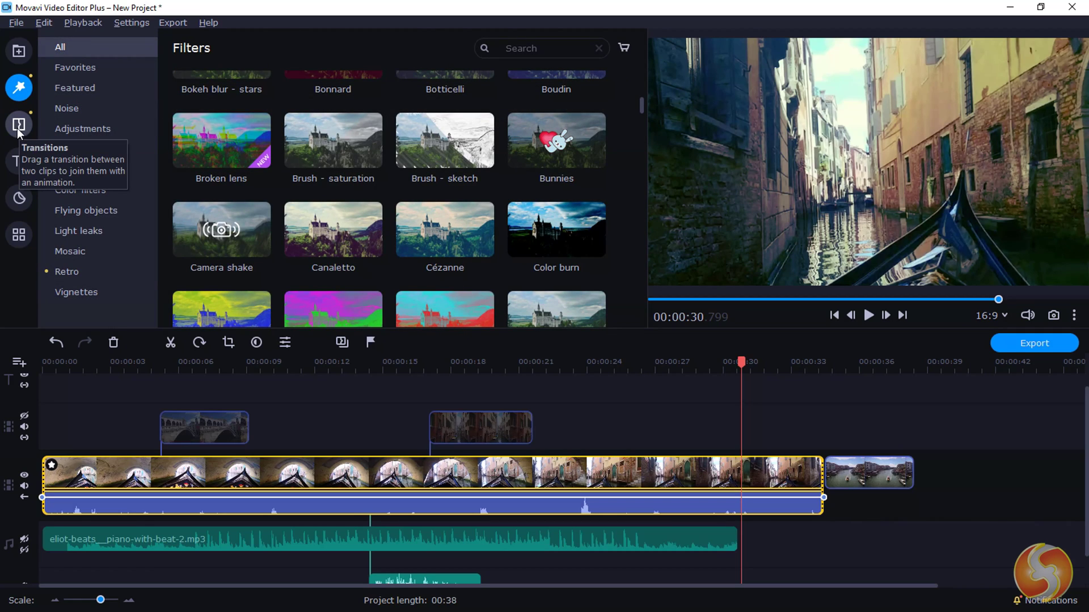
Step: Add the Lens transition at the start of the gondola clip
click(19, 129)
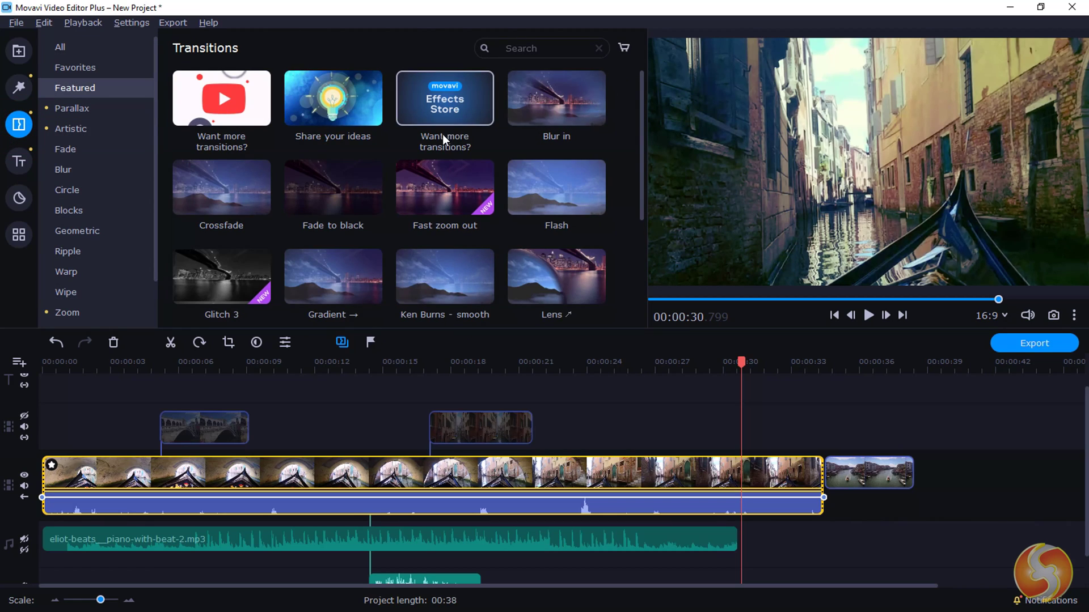
scroll(441, 135, down, 3)
scroll(271, 225, up, 2)
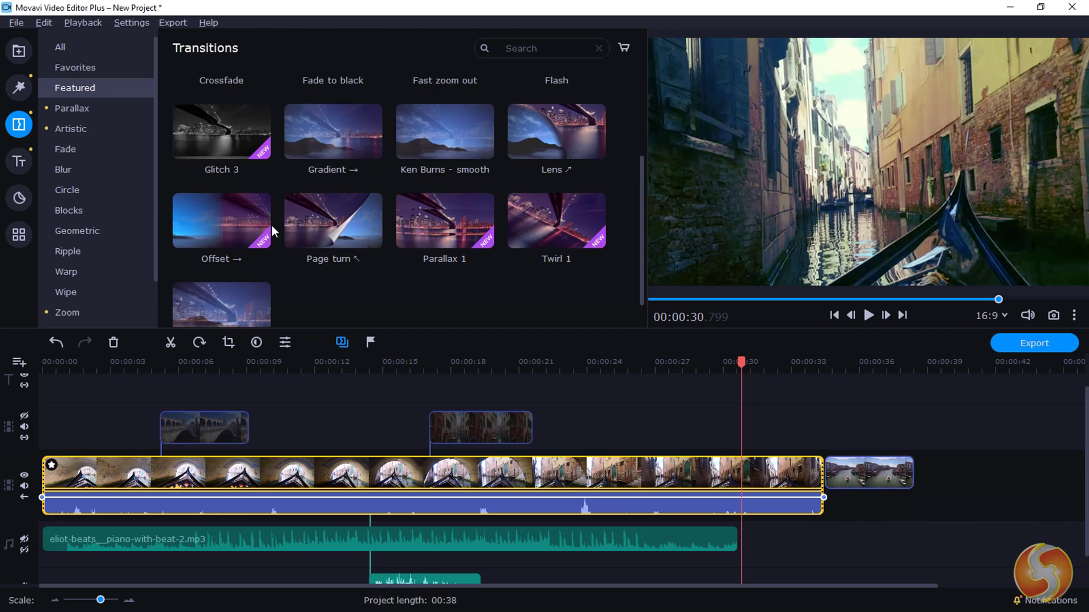
drag(556, 168, 47, 506)
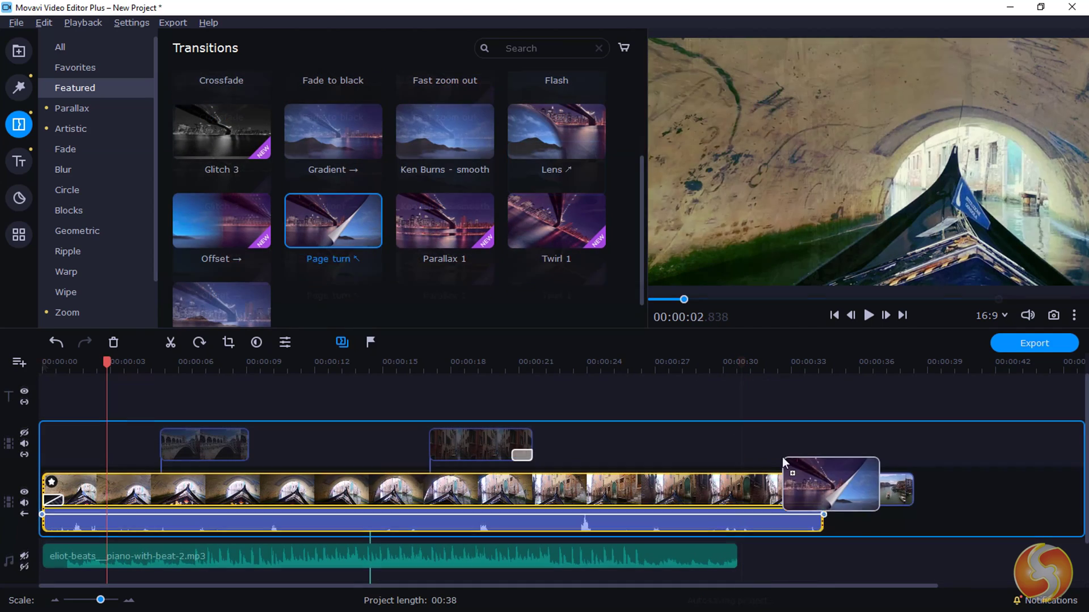
Step: Insert a Page turn transition between the clips, lengthen it, preview it and open its properties
drag(782, 465, 829, 506)
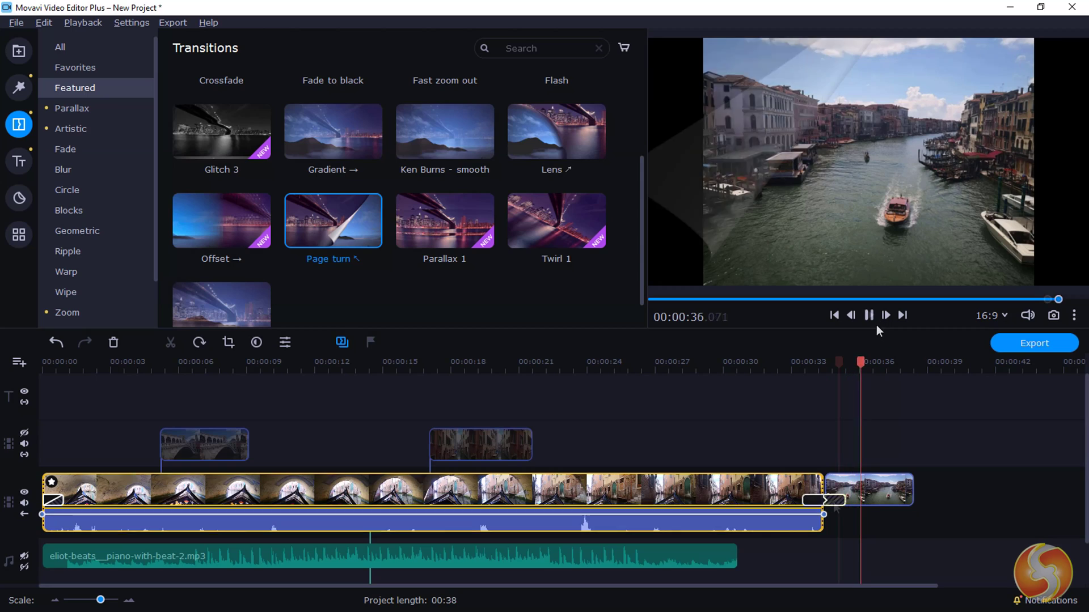
click(825, 501)
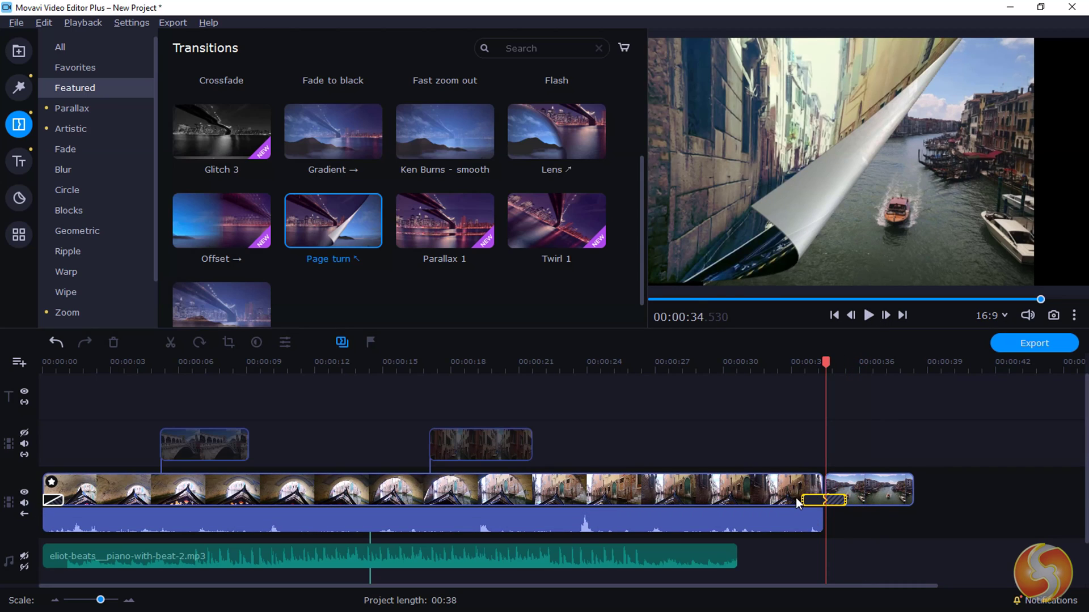
drag(802, 499, 757, 512)
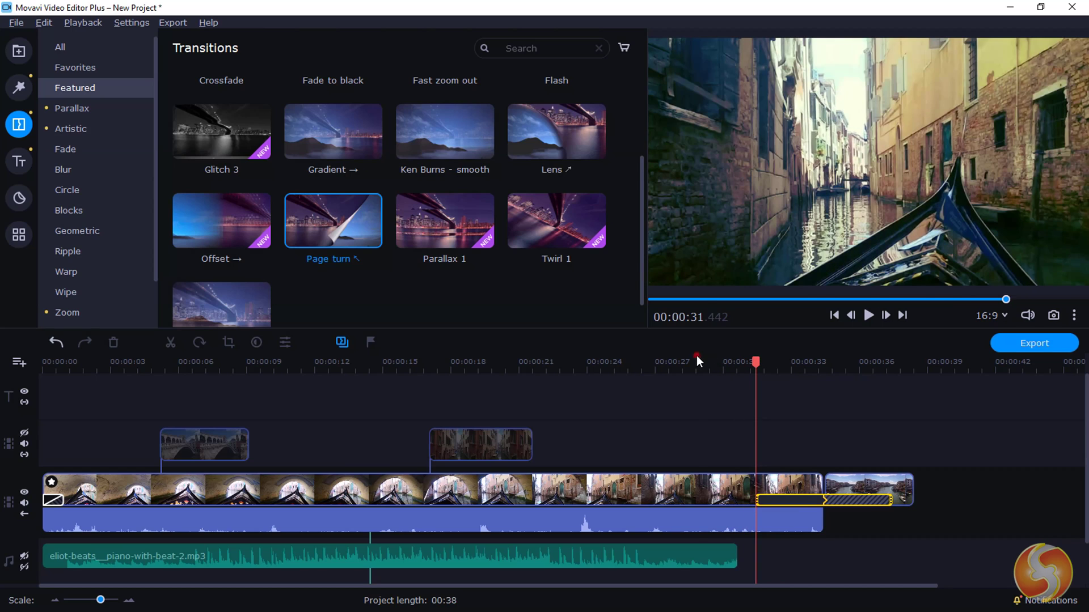
click(865, 319)
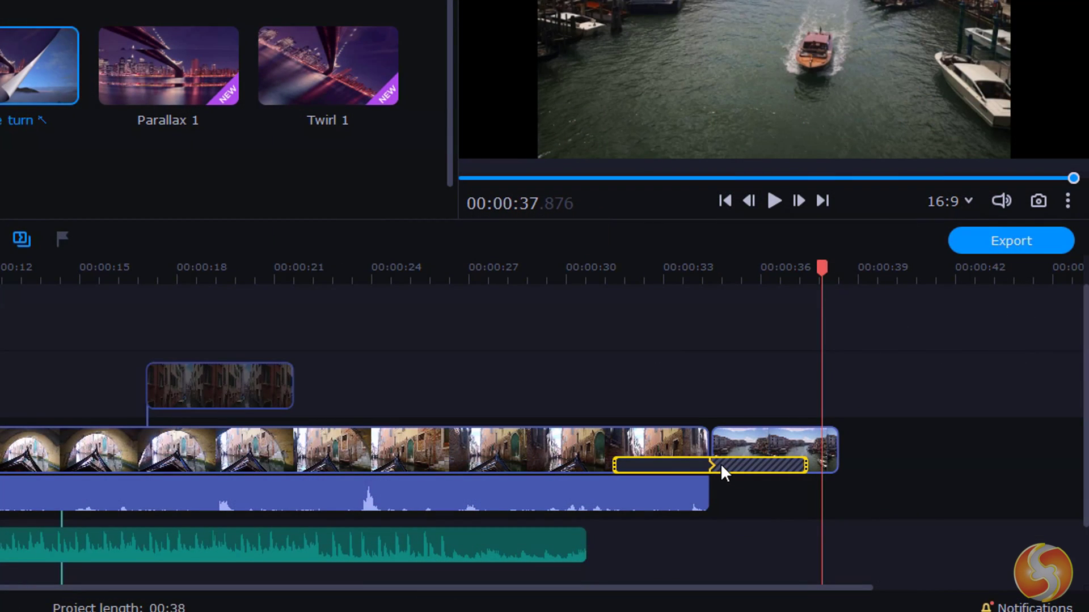
right_click(832, 499)
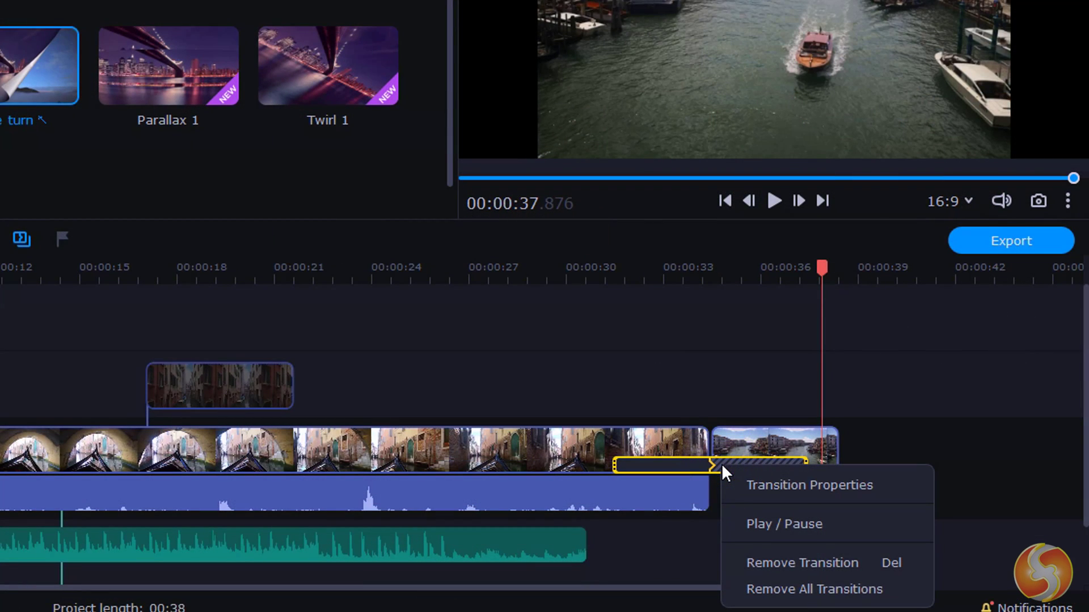
click(829, 497)
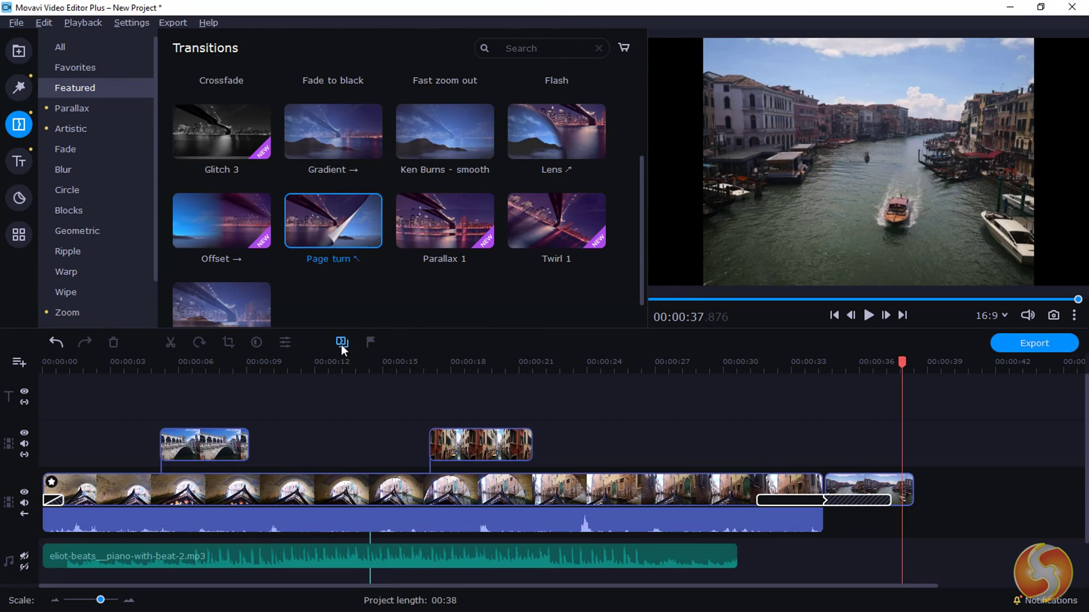
Step: Open the Transition Effects settings showing Random transitions with a 02.000 duration
click(341, 343)
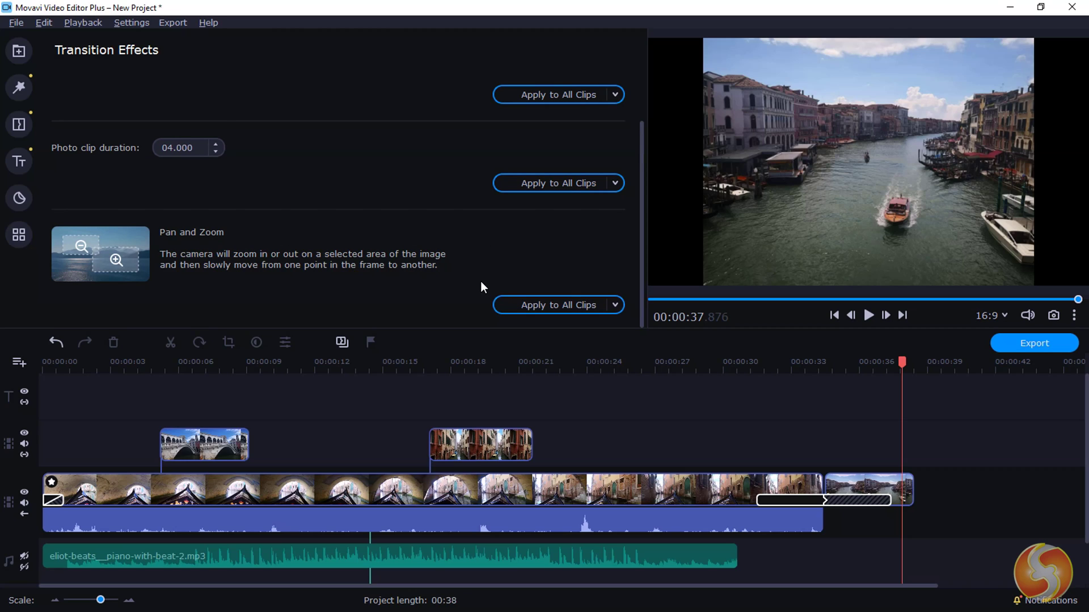
Step: Add a Clean line title from the full titles library to the title track
click(17, 163)
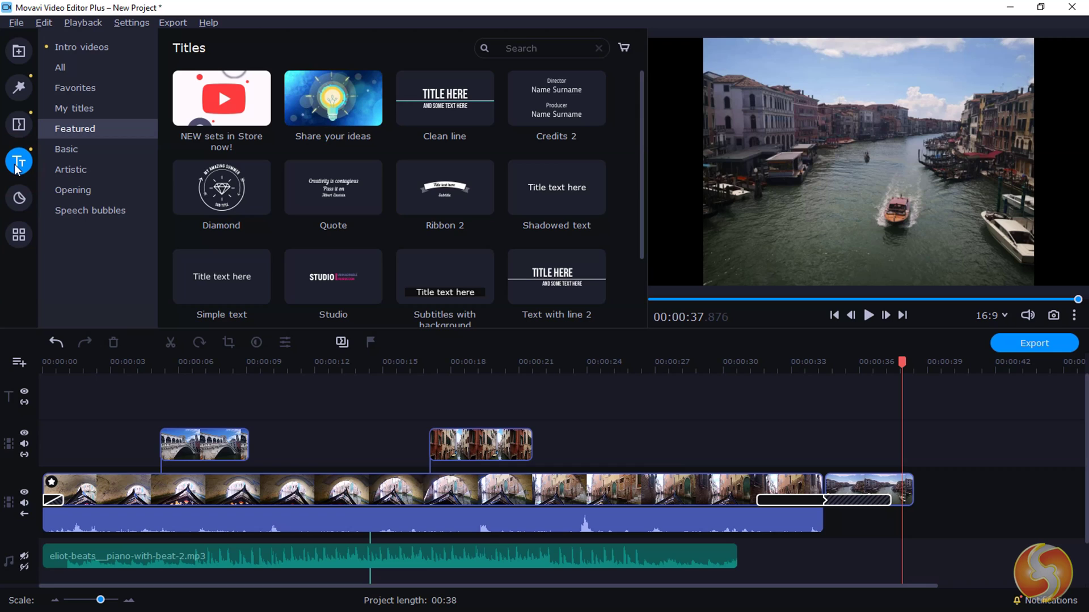
click(58, 65)
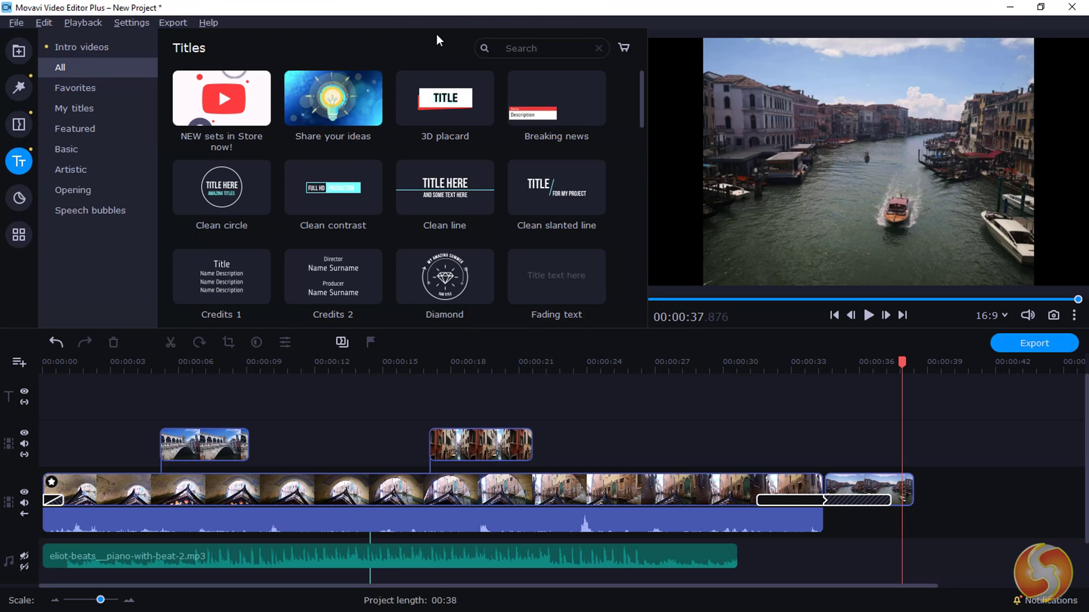
scroll(601, 116, down, 10)
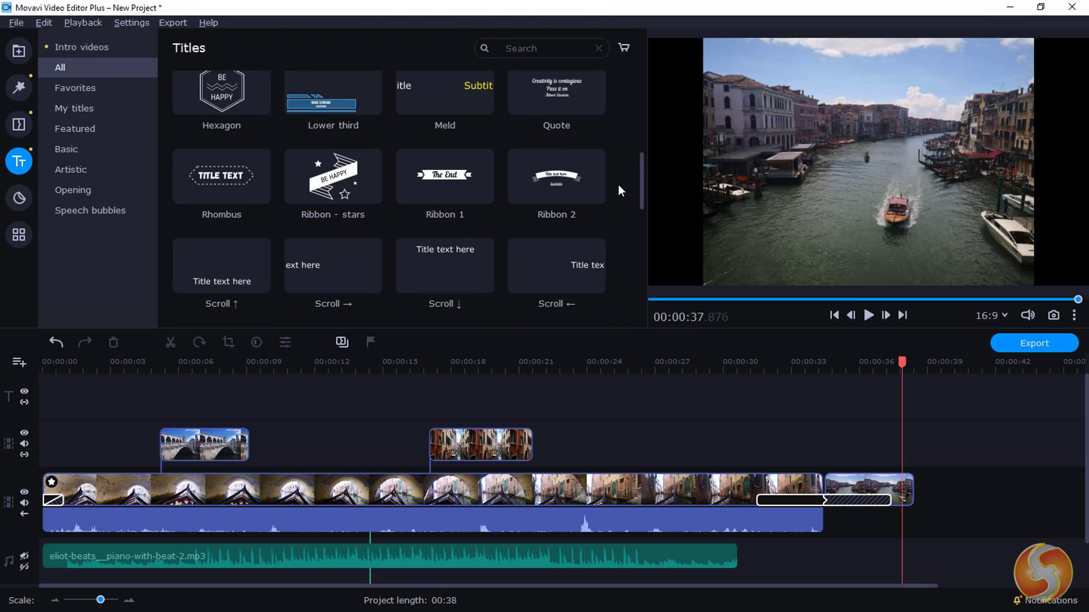
scroll(615, 189, up, 10)
drag(445, 187, 267, 397)
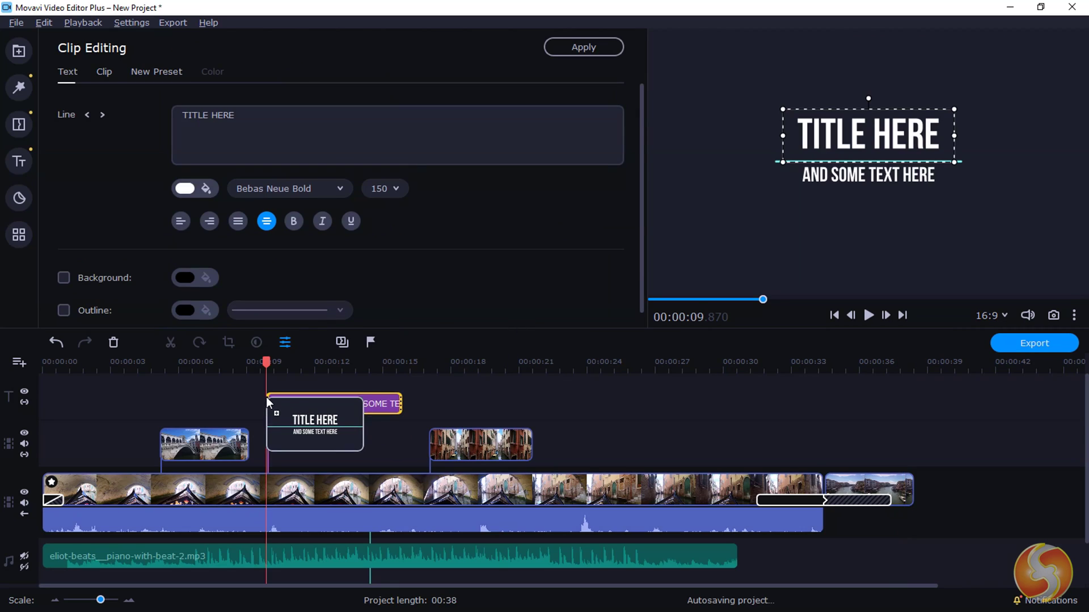
click(433, 399)
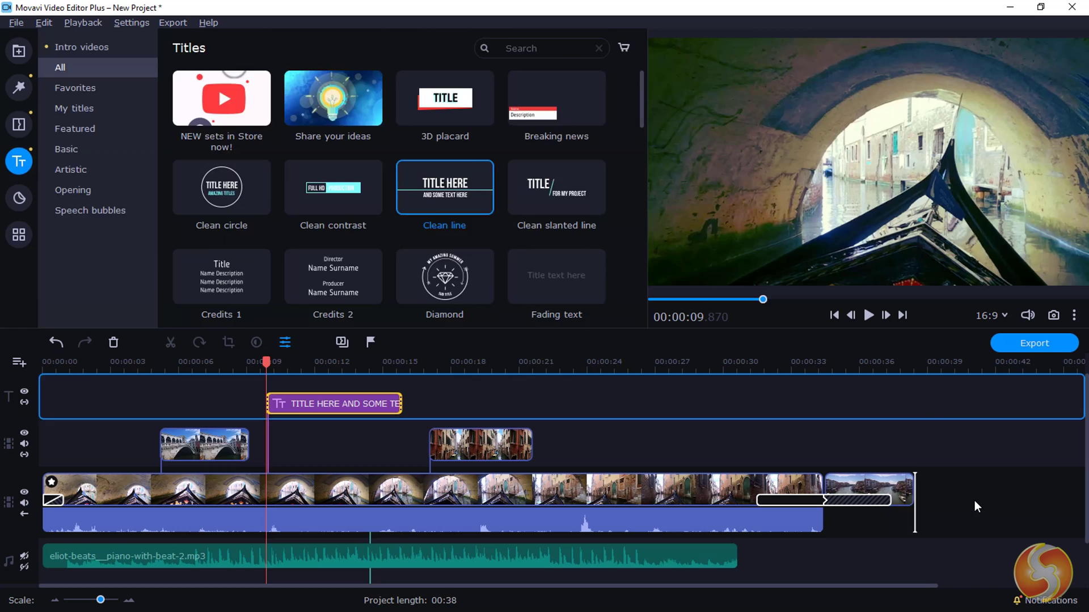
Step: Add a second Clean line title at the video's end, move the first to about 00:00:24, and preview
drag(974, 501, 972, 494)
drag(298, 397, 633, 401)
drag(966, 484, 989, 486)
click(870, 315)
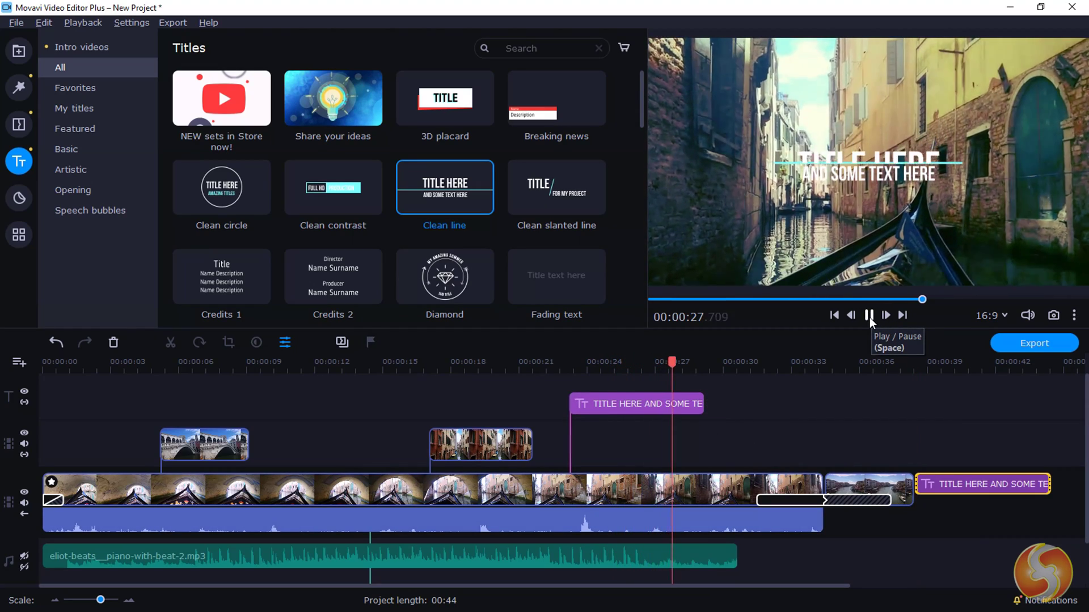
click(870, 315)
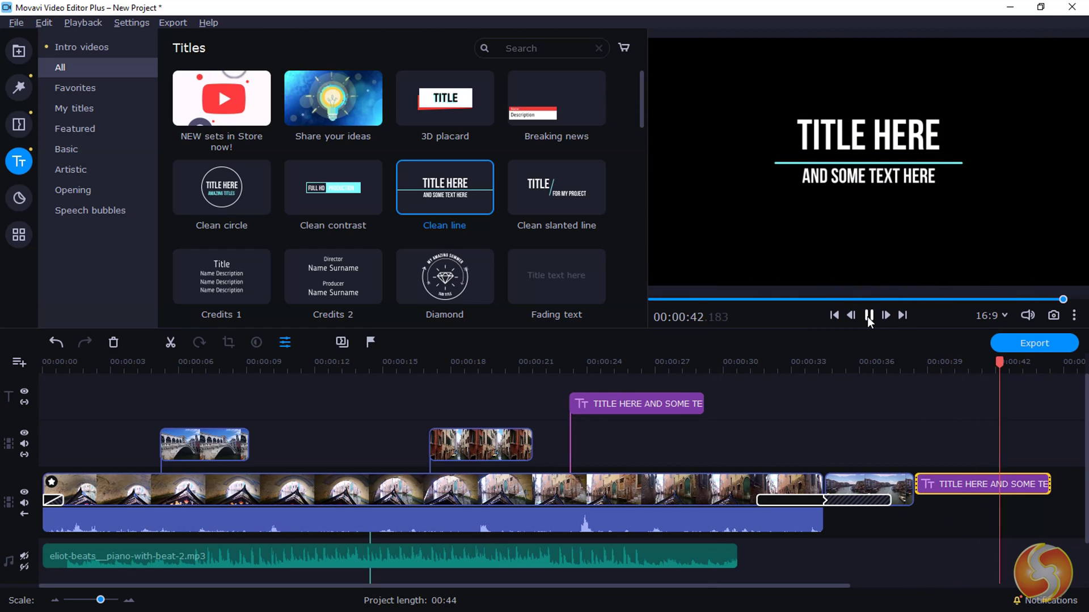
click(636, 403)
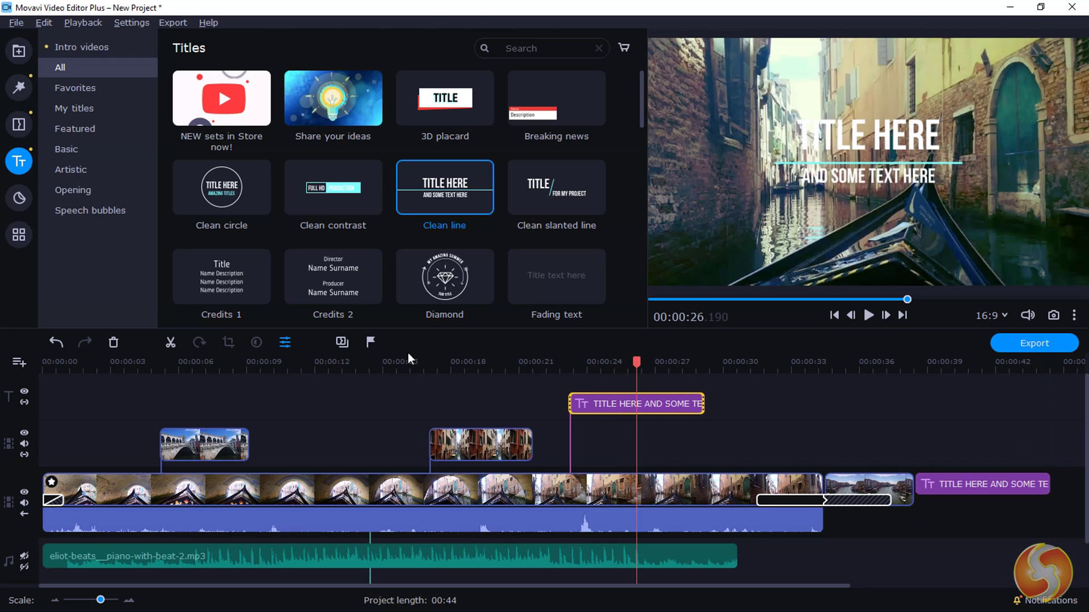
Step: Change the title text to 'Amazing!!!' in white BERNIER Shade font
click(285, 342)
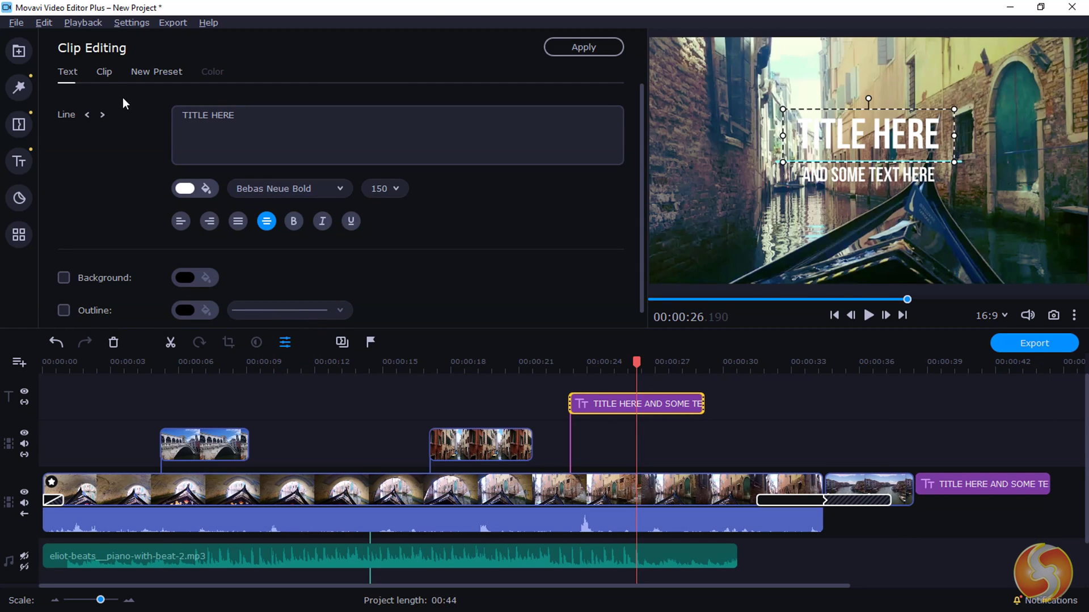
click(259, 117)
text(Amazing!!!)
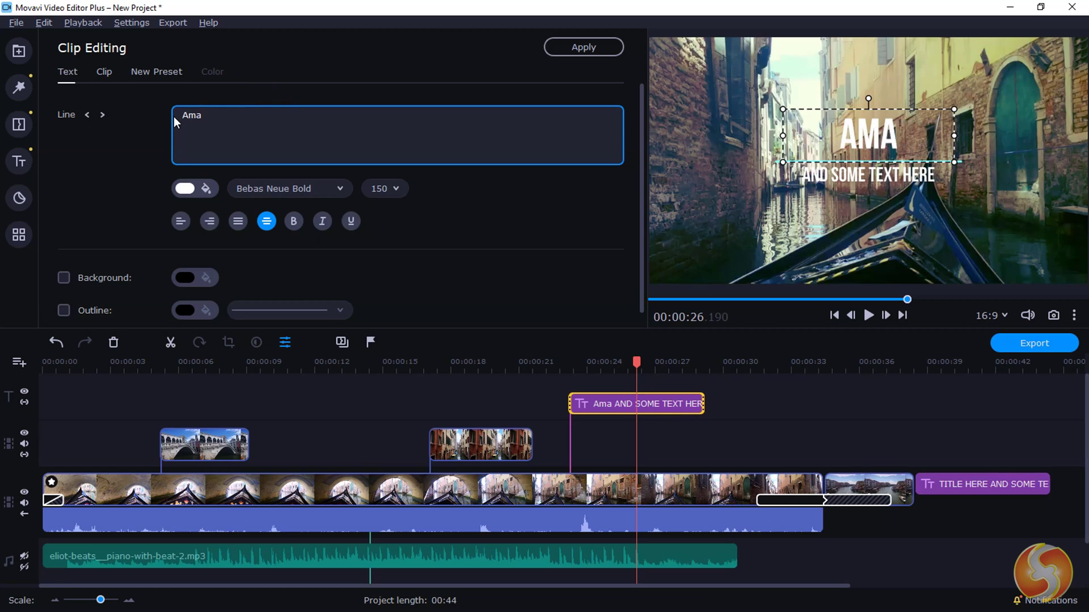
click(185, 188)
click(211, 269)
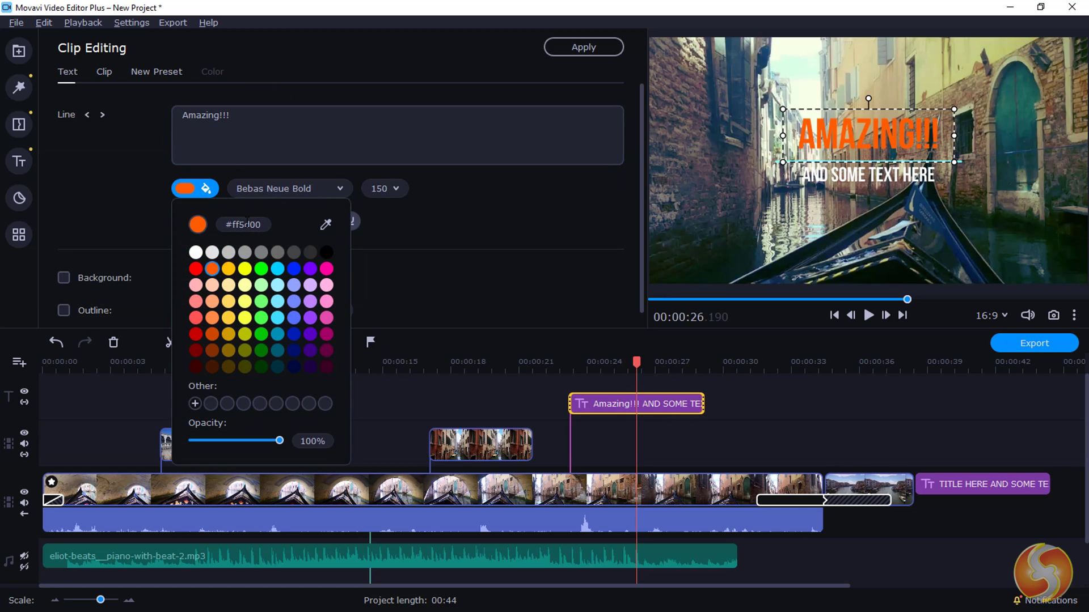
click(196, 251)
click(339, 188)
click(309, 292)
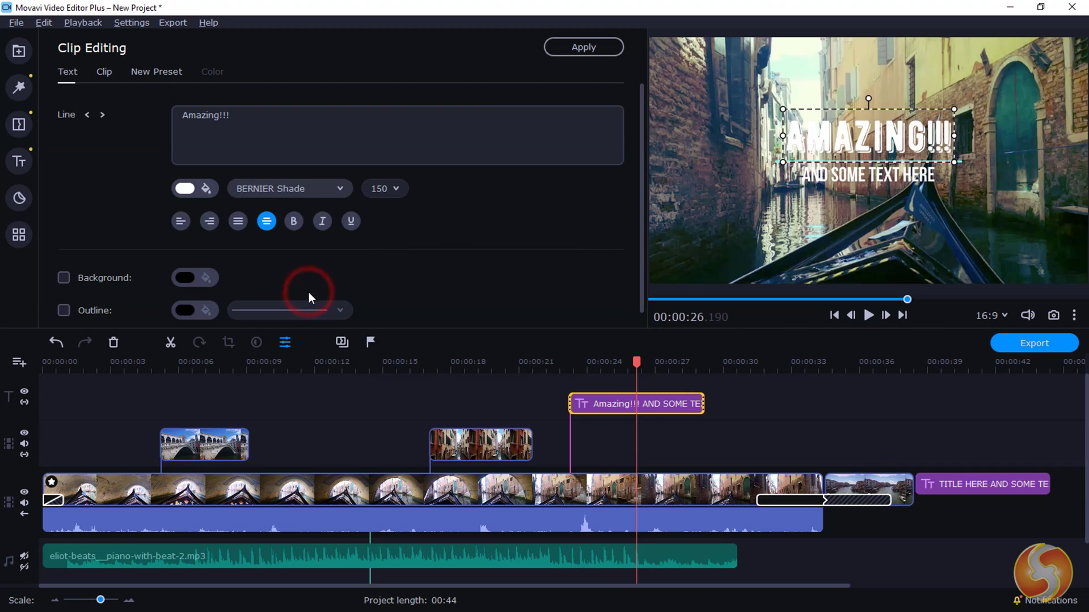
Step: Set the title to size 150 with an outline and nudge it slightly higher
click(390, 189)
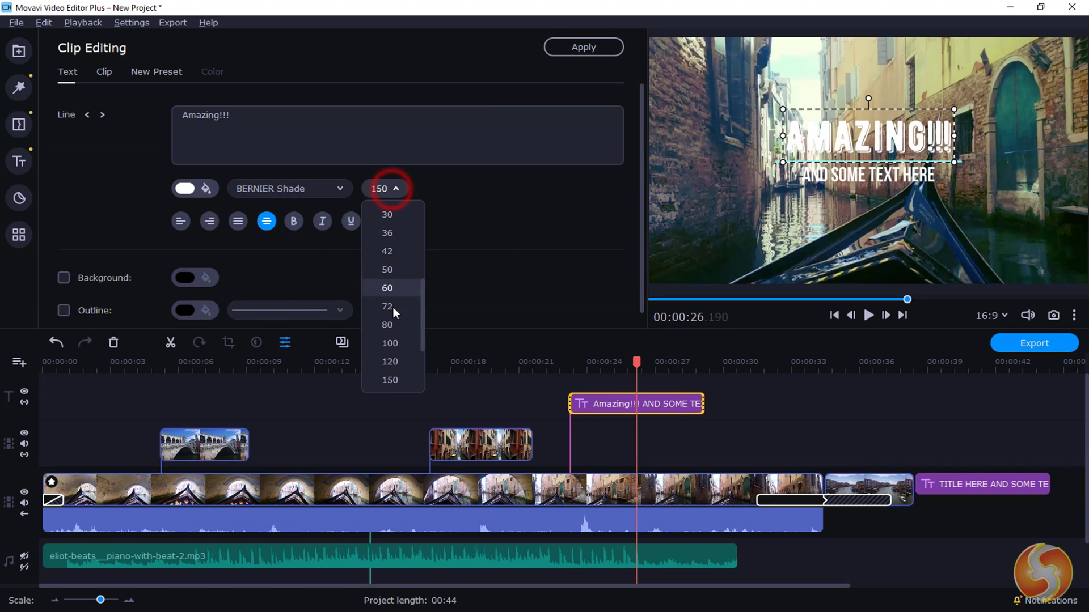
click(403, 358)
click(64, 262)
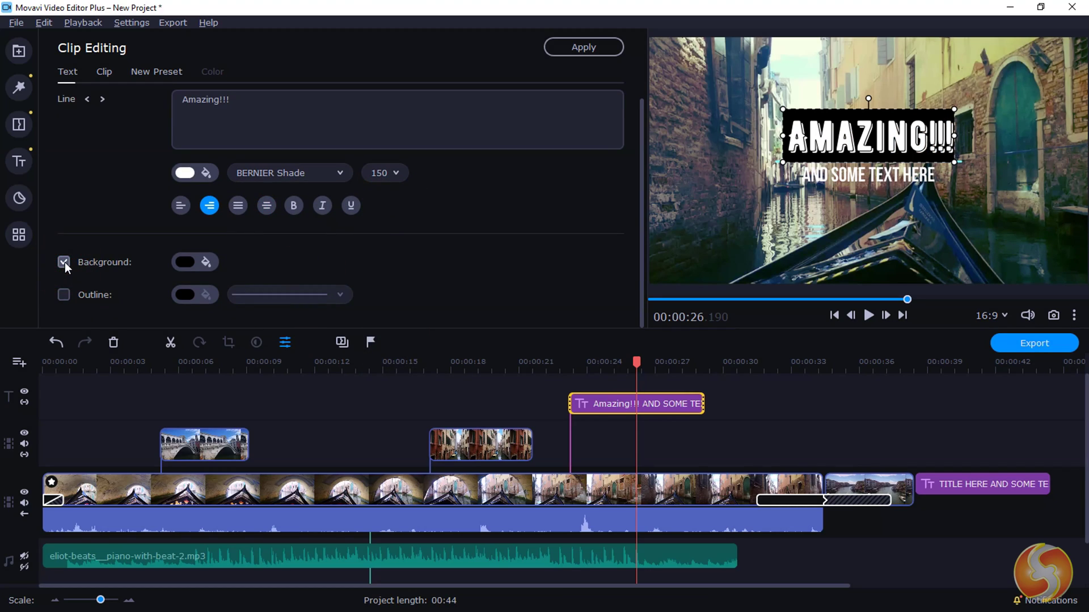
click(64, 262)
click(68, 296)
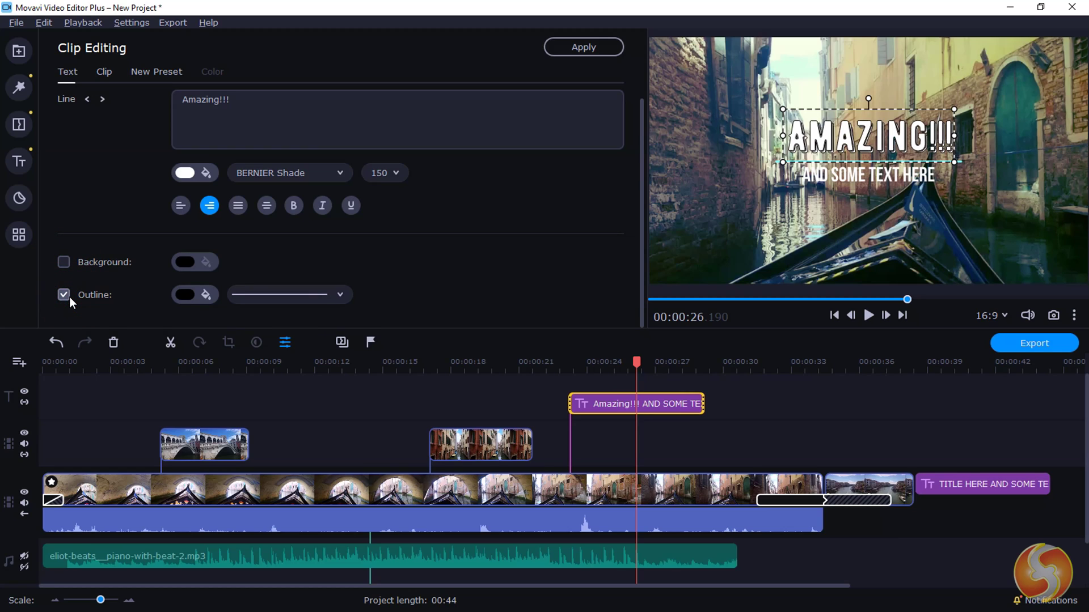
scroll(255, 211, up, 1)
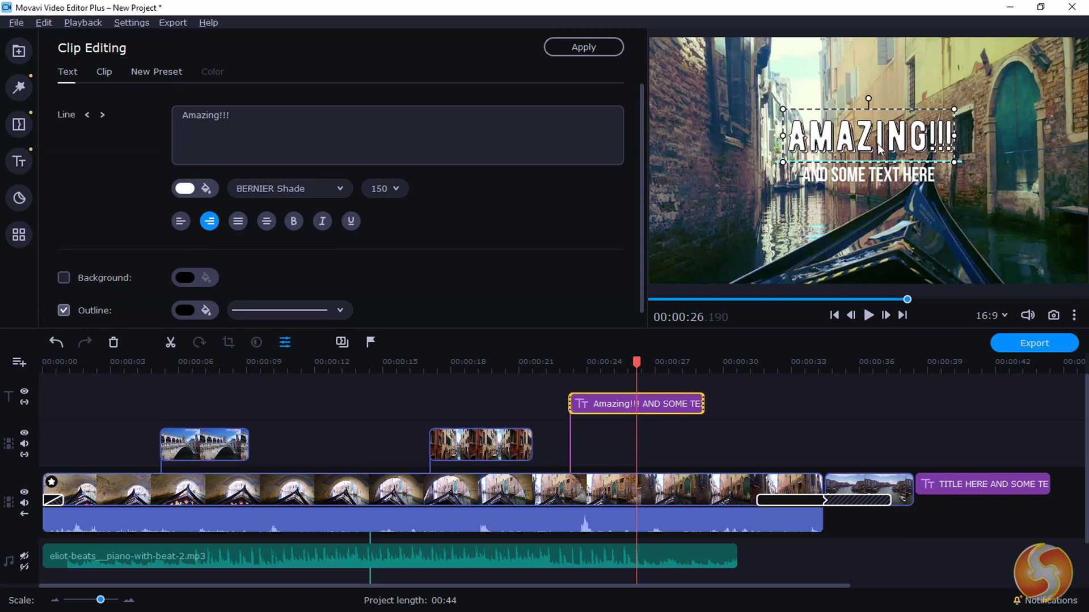
drag(881, 148, 868, 97)
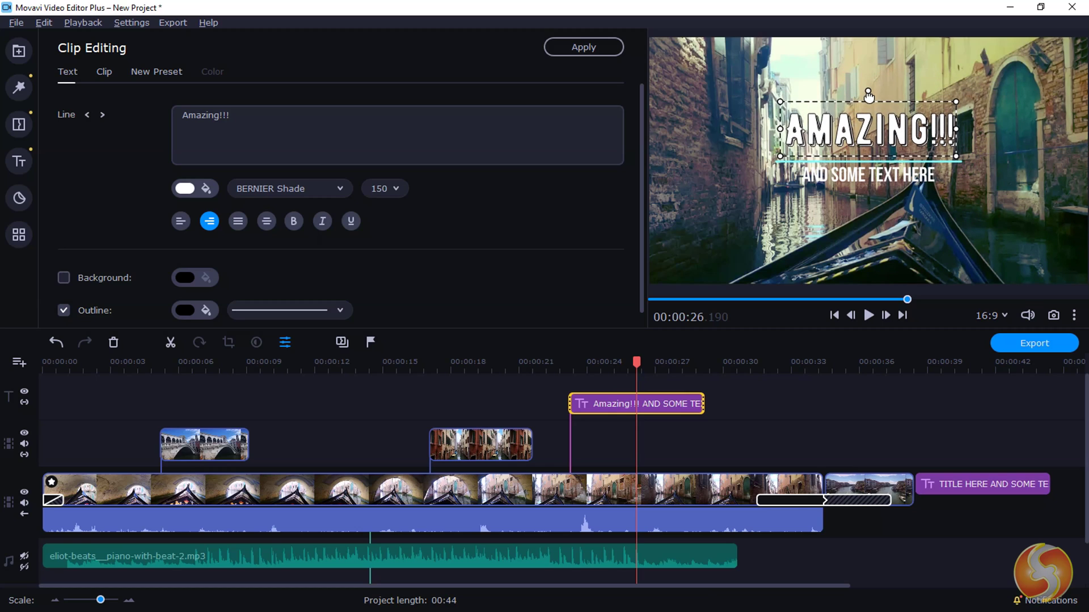
click(888, 173)
Step: Place the Animated arrow sticker on the top track from about 00:00:24 to 00:00:30 and preview it
click(19, 198)
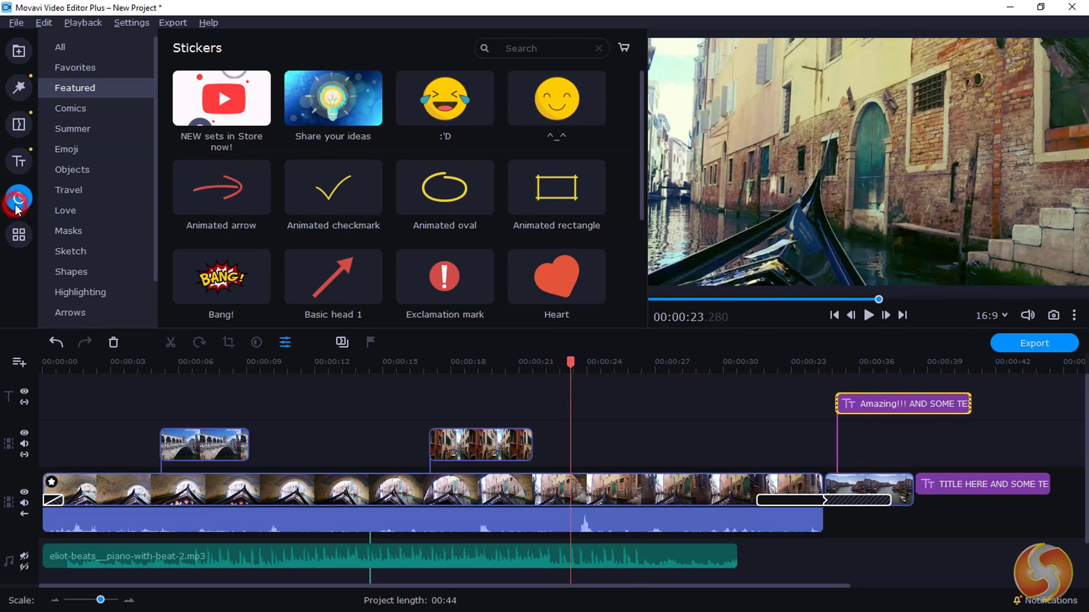
scroll(475, 189, down, 3)
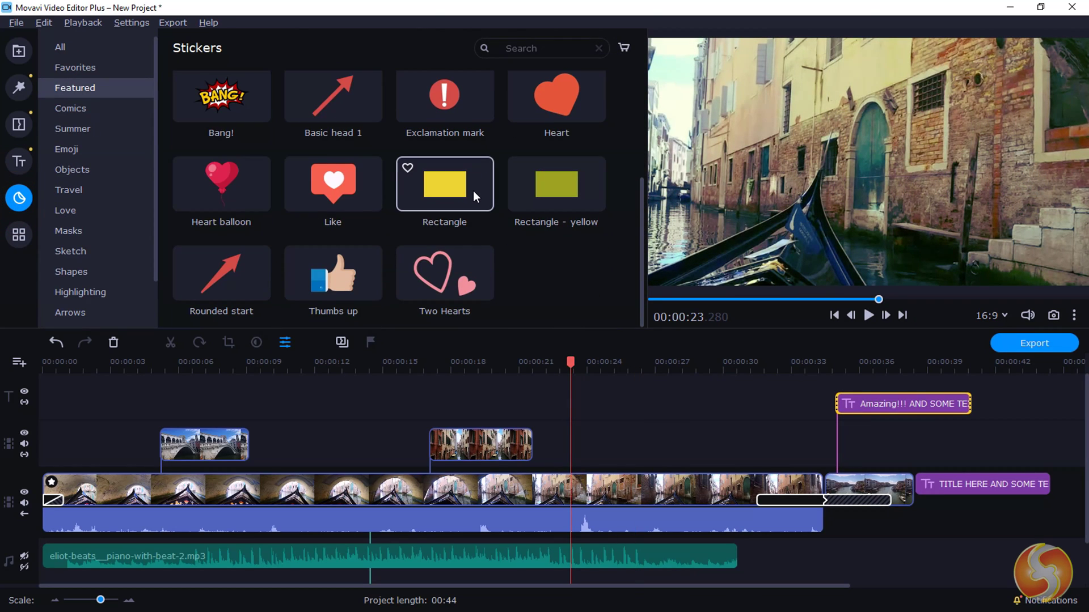
scroll(468, 206, up, 3)
drag(219, 206, 591, 394)
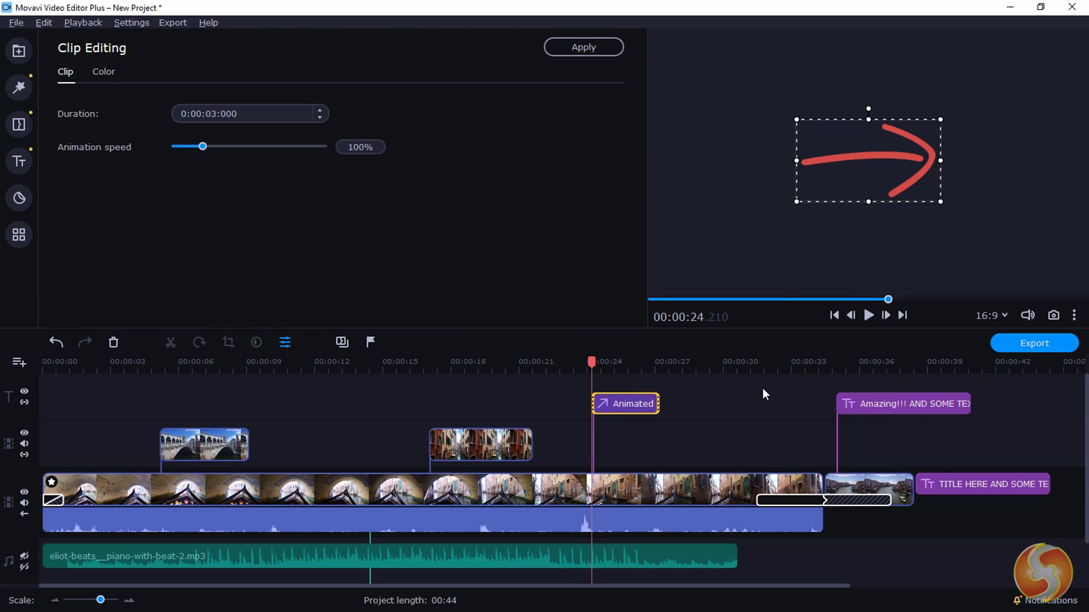
drag(659, 402, 736, 402)
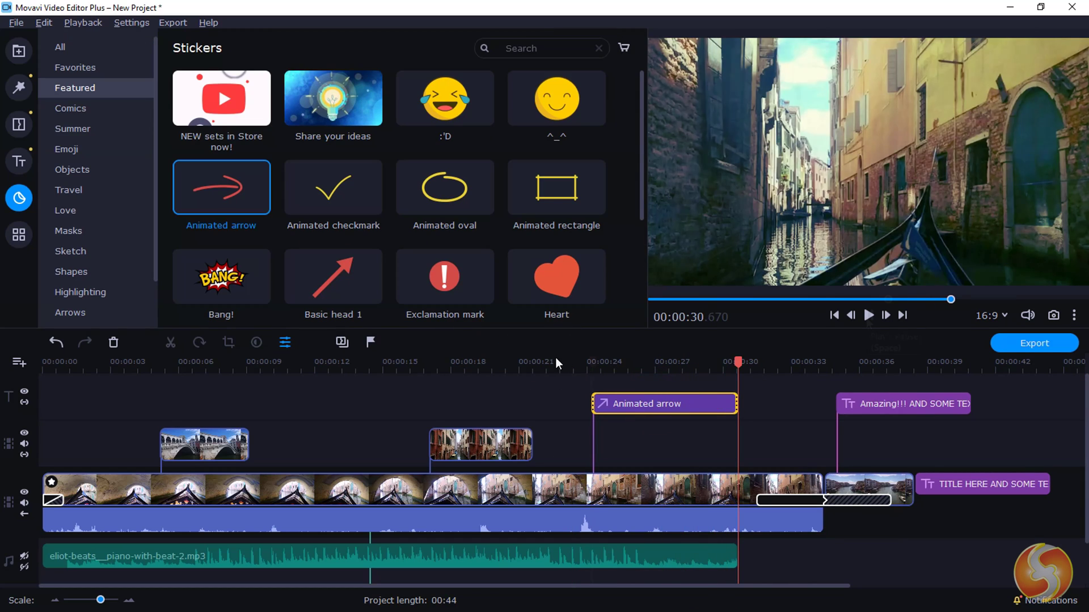
click(866, 318)
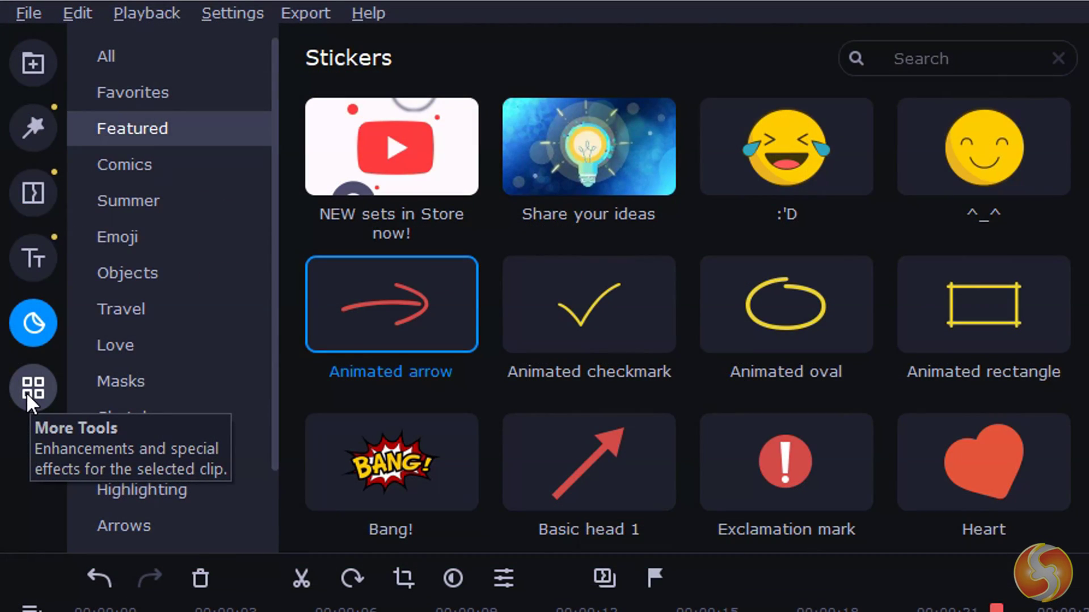
Step: Open More Tools and expand the Audio Editing and Video Editing lists to reach Color Adjustments
click(26, 392)
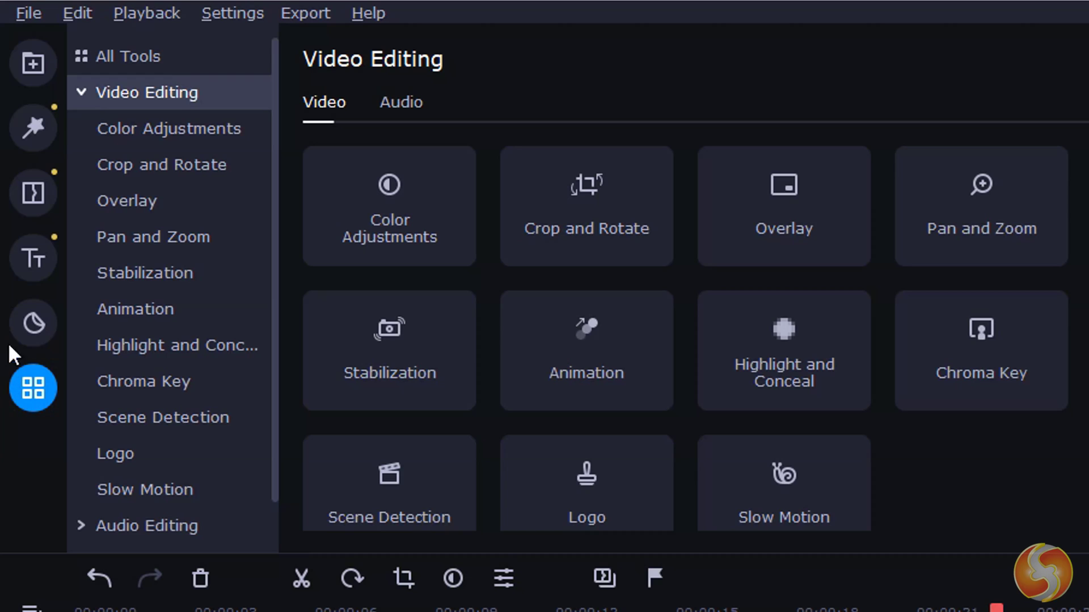
click(81, 91)
click(158, 127)
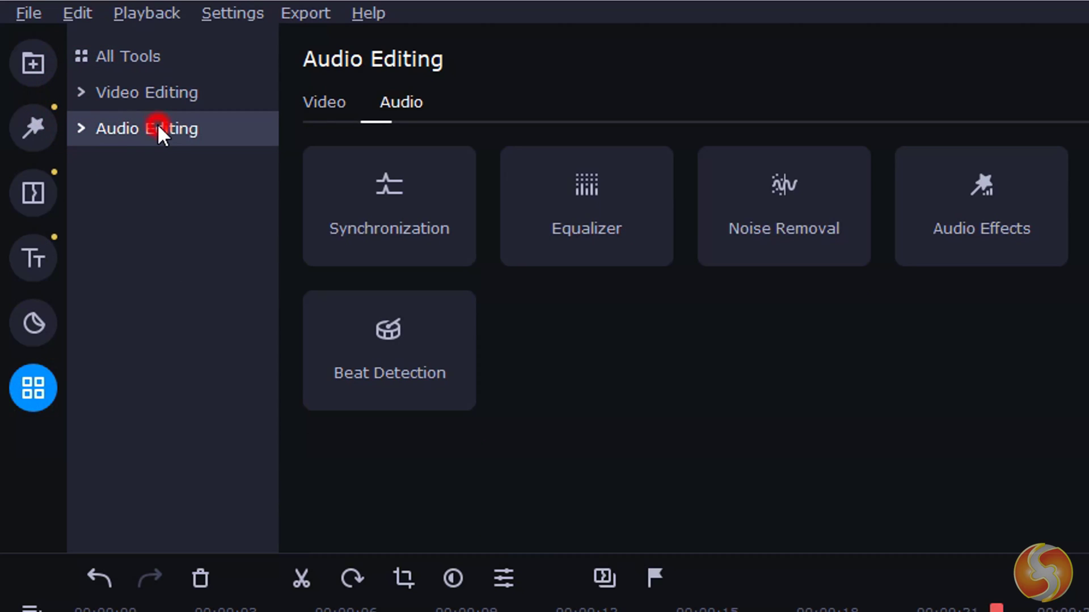
click(163, 97)
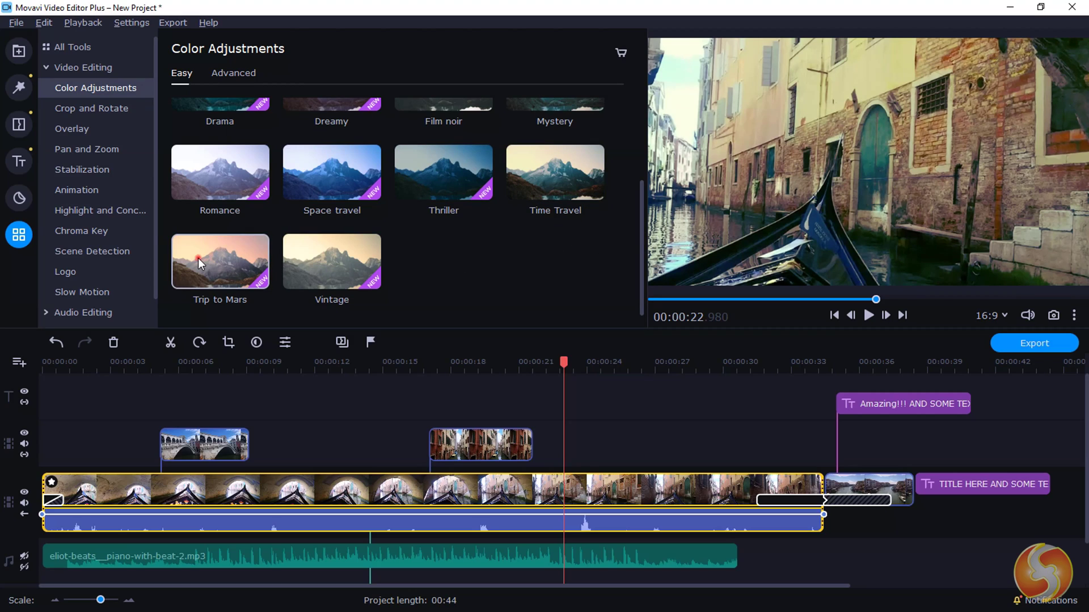
Step: Apply Trip to Mars to the gondola clip, then tweak brightness, contrast and highlights in Advanced
drag(198, 257, 602, 489)
mouse_move(565, 358)
mouse_down()
mouse_move(656, 362)
mouse_move(561, 362)
mouse_up()
click(229, 76)
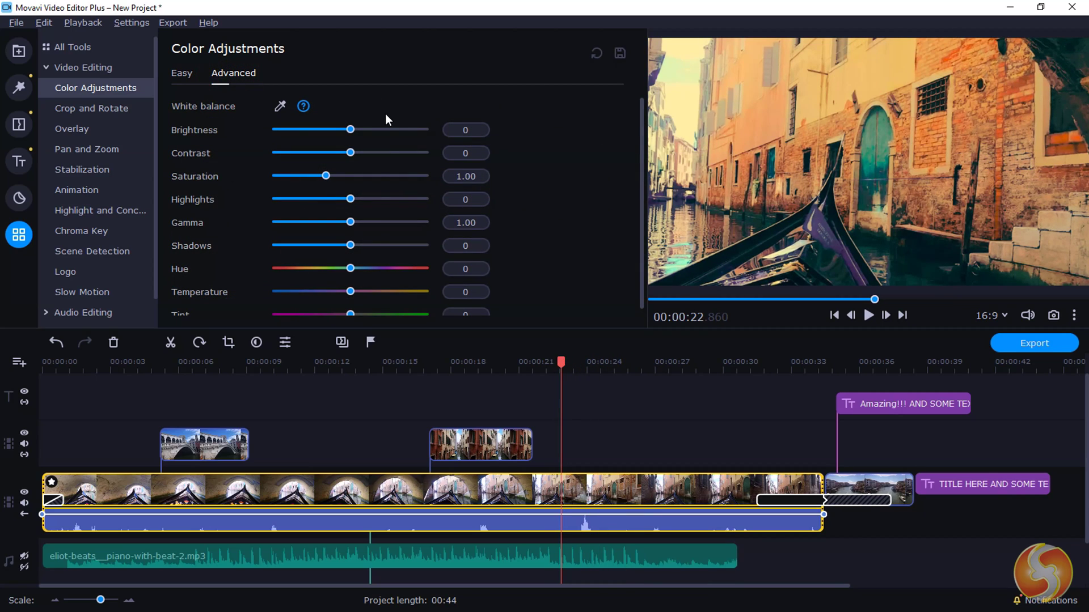
mouse_move(350, 130)
mouse_down()
mouse_move(274, 134)
mouse_move(412, 140)
mouse_move(351, 130)
mouse_up()
mouse_move(350, 153)
mouse_down()
mouse_move(291, 155)
mouse_move(350, 153)
mouse_up()
mouse_move(349, 199)
mouse_down()
mouse_move(282, 203)
mouse_move(350, 200)
mouse_up()
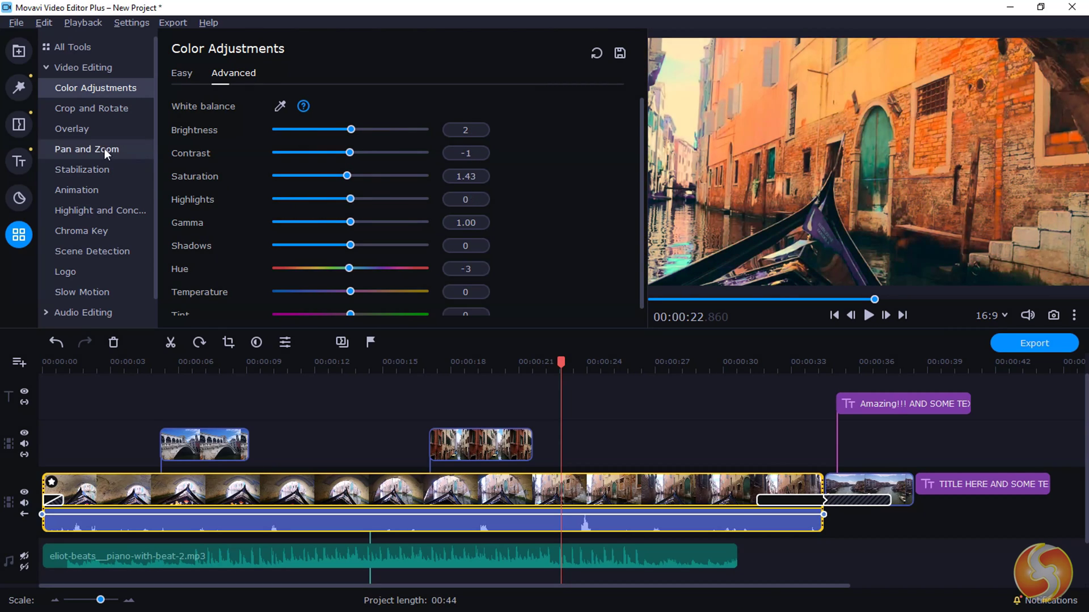
Step: Apply the Slide ← animation from Pan and Zoom to the main gondola clip
click(105, 149)
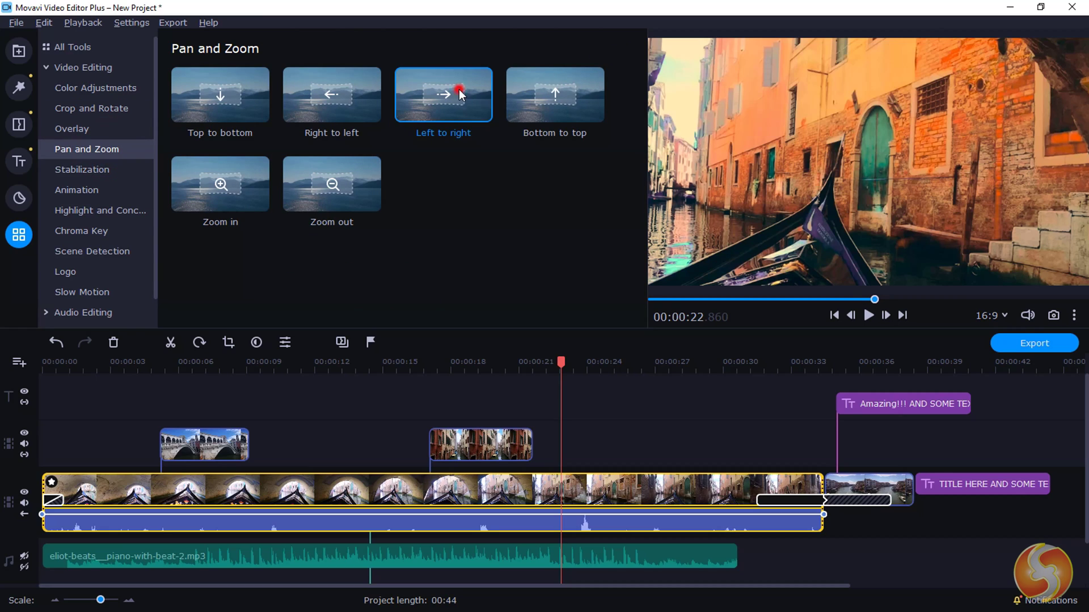
drag(460, 94, 600, 492)
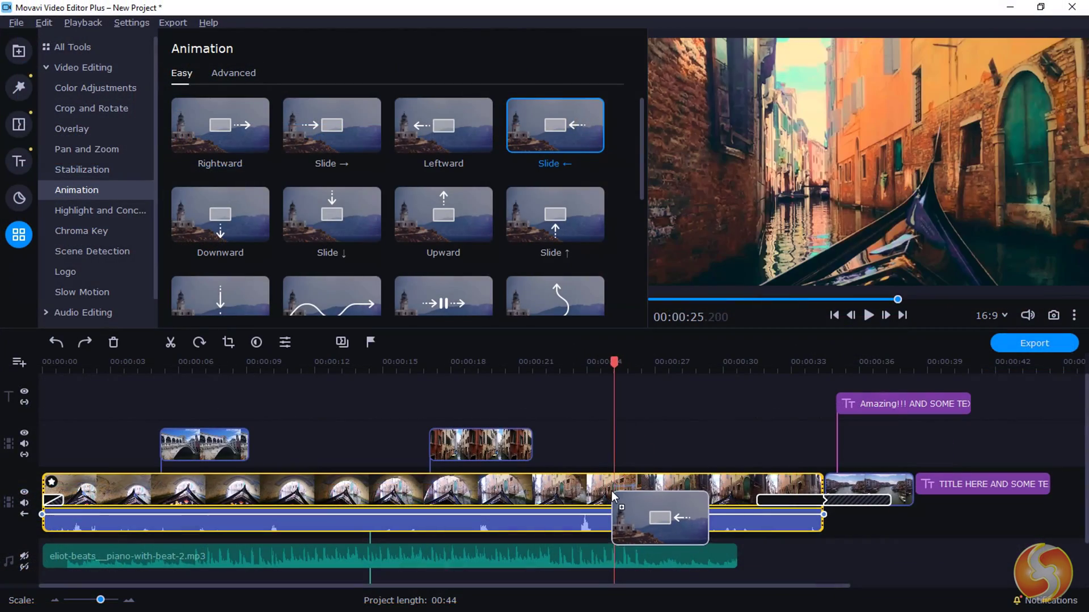
drag(613, 496, 626, 483)
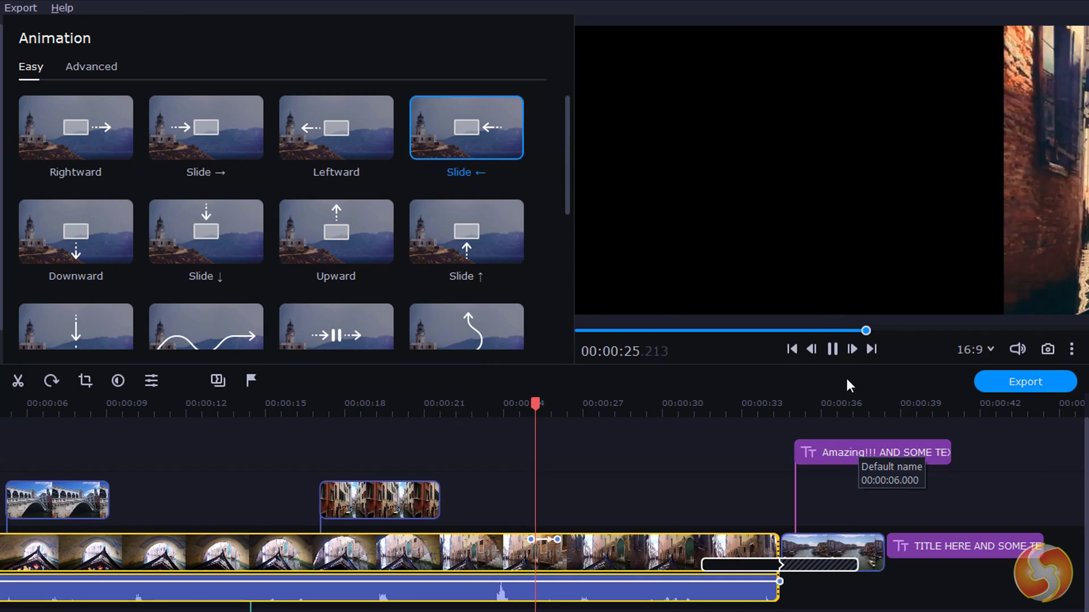
Step: Move the animation keyframe to 00:00:26 and preview the slide from about 00:00:24
click(870, 318)
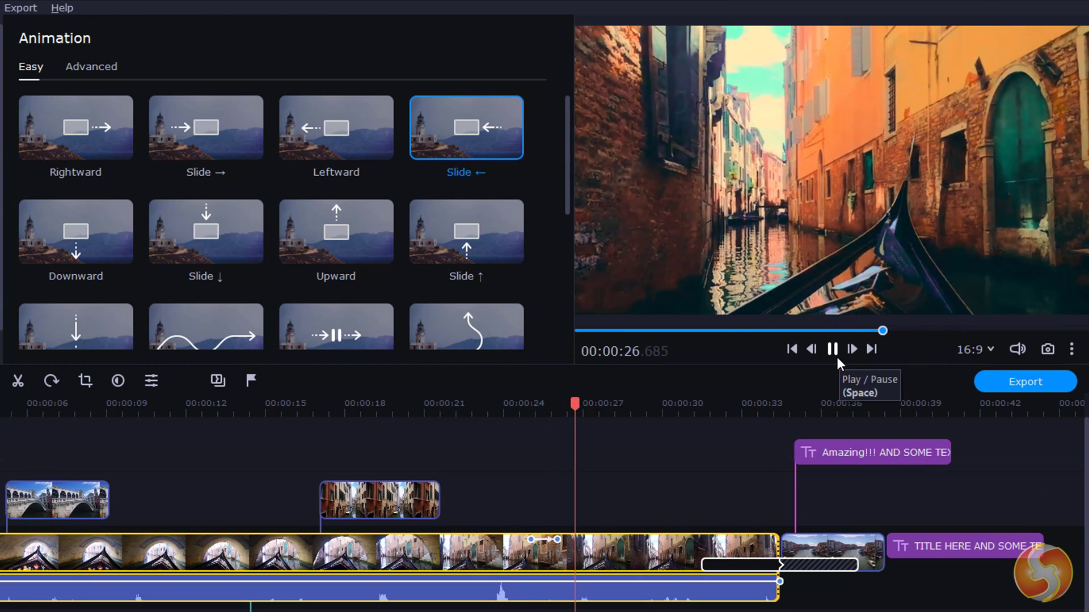
click(836, 357)
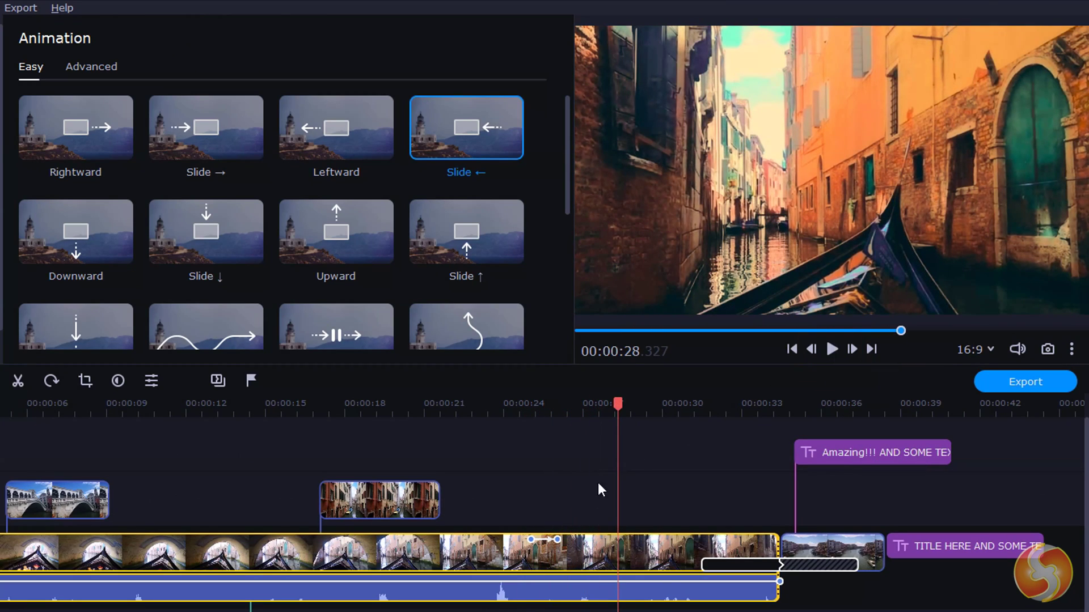
click(532, 540)
drag(530, 539, 631, 540)
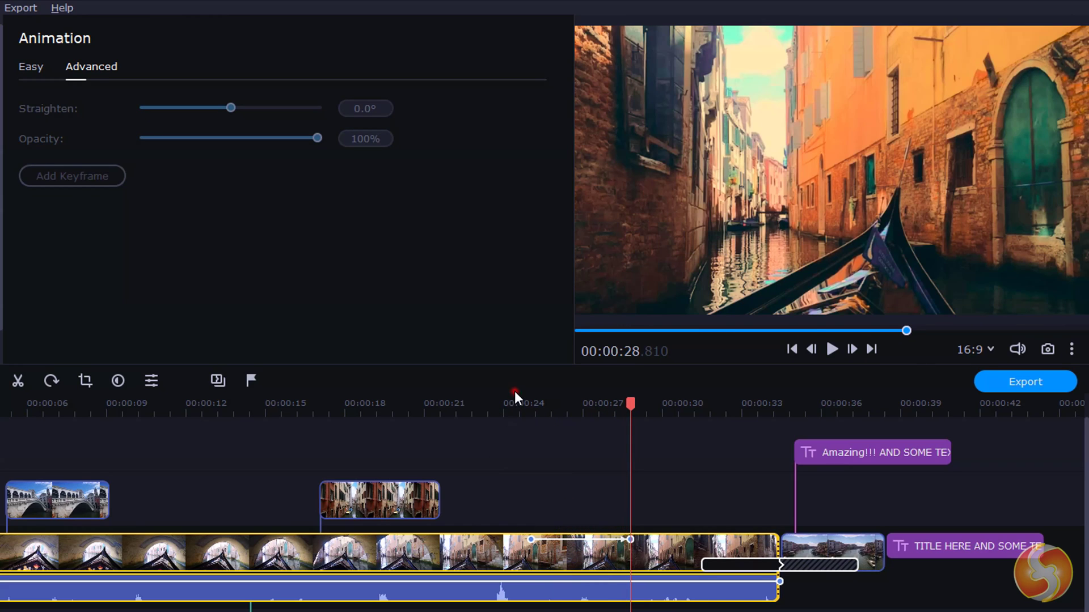
click(515, 391)
click(829, 351)
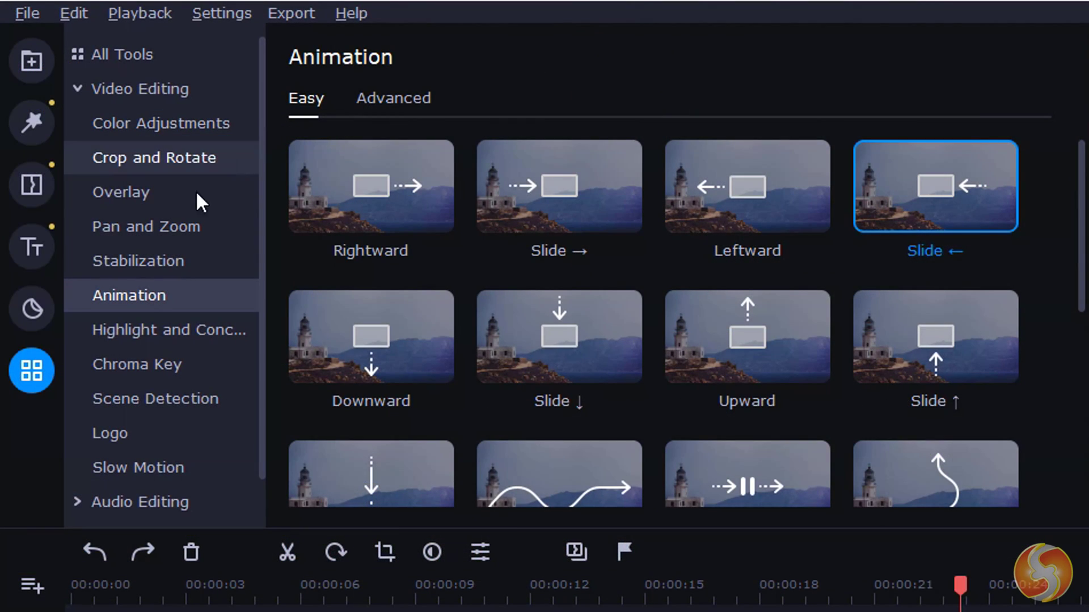
Step: Fit the Highlight and Conceal box over the green door
click(140, 261)
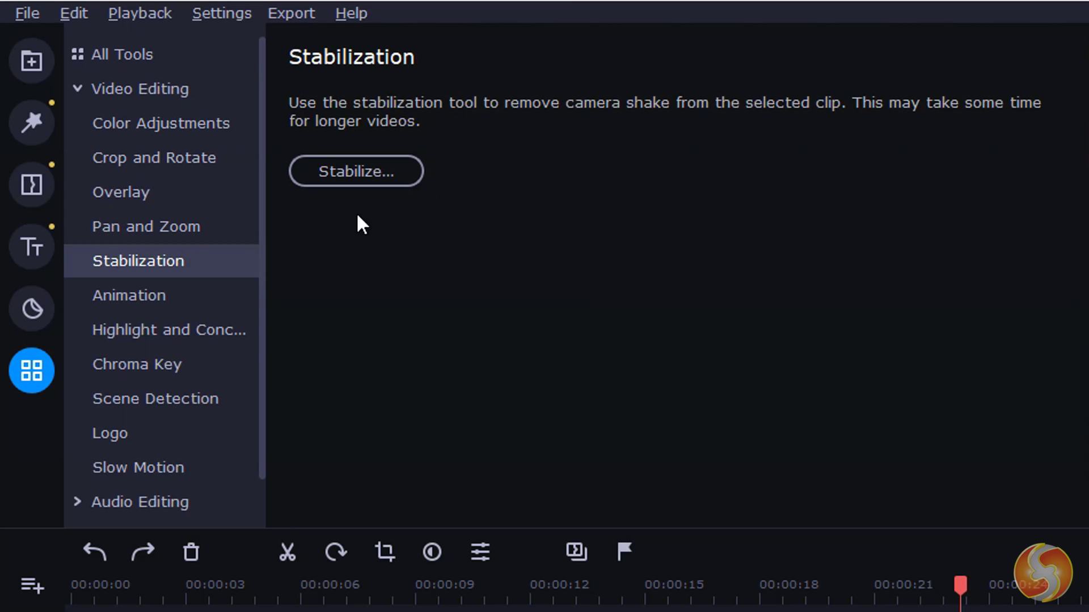
click(174, 331)
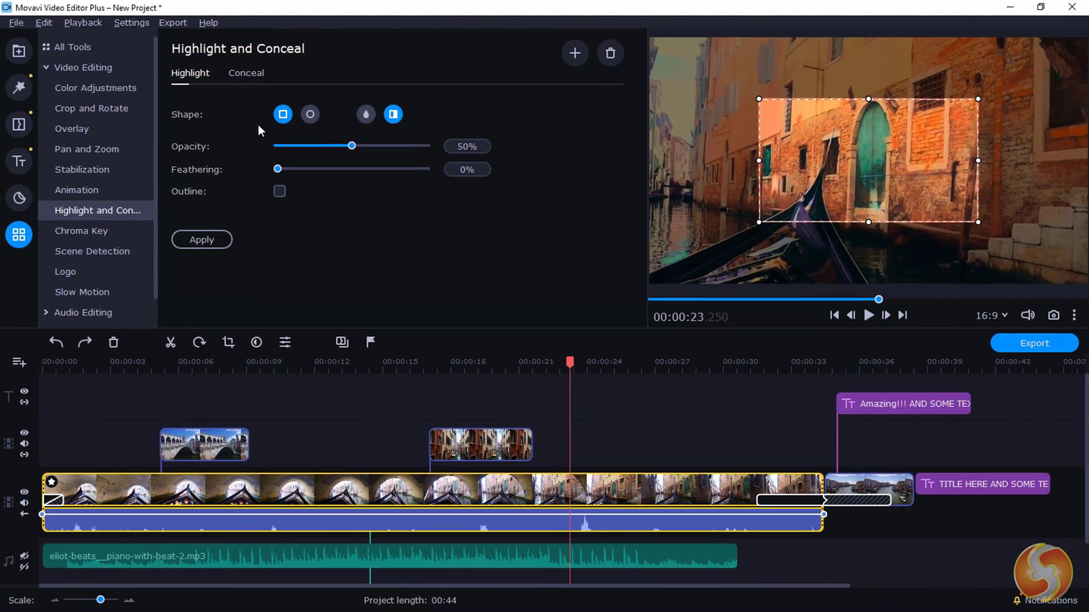
drag(758, 221, 817, 189)
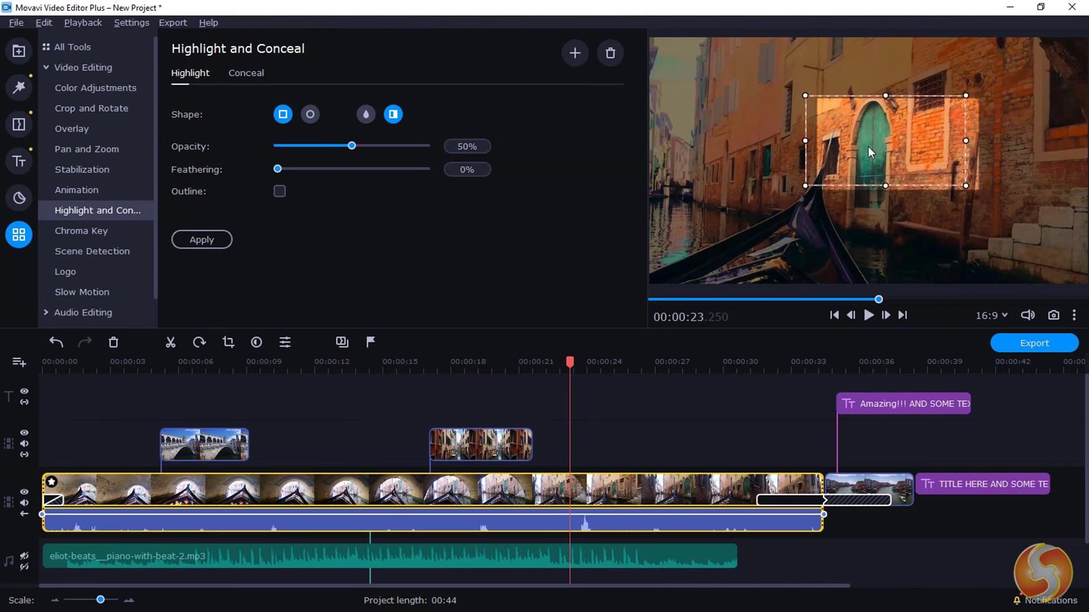
drag(892, 187, 880, 183)
Step: Switch the box to pixelation and narrow the pixelated rectangle from both sides
click(246, 73)
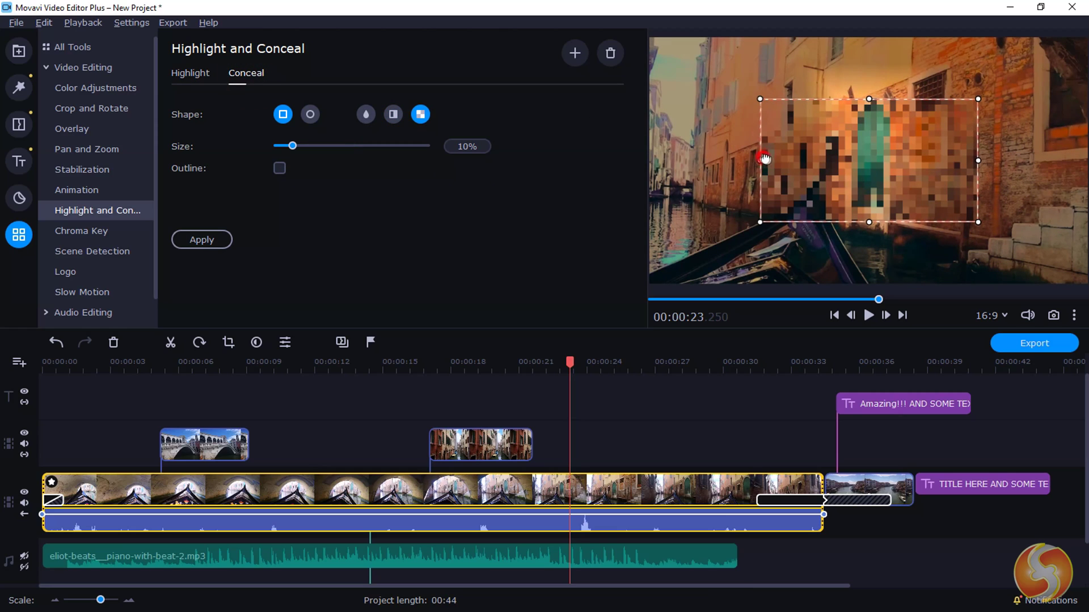
drag(760, 160, 822, 158)
drag(977, 161, 907, 160)
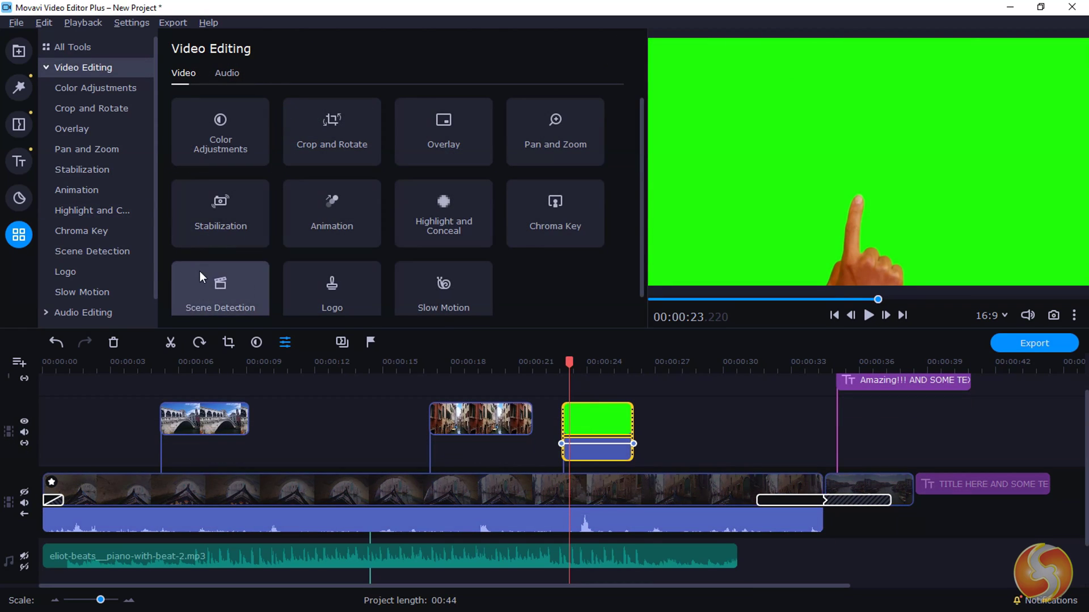
Step: Key out the hand clip's green background with the Chroma Key colour picker, then preview it
click(82, 234)
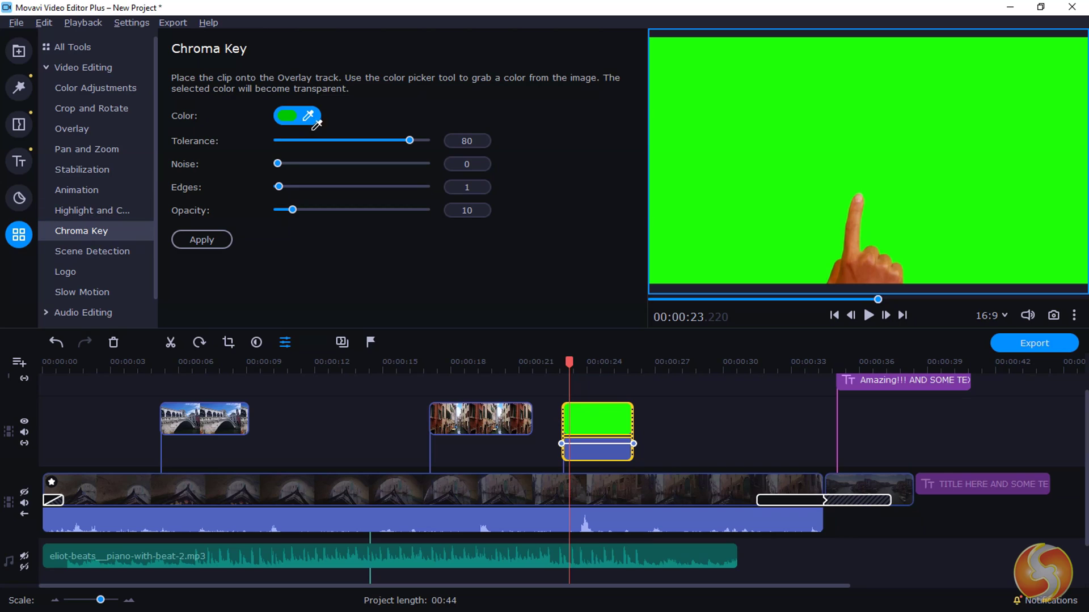
click(810, 120)
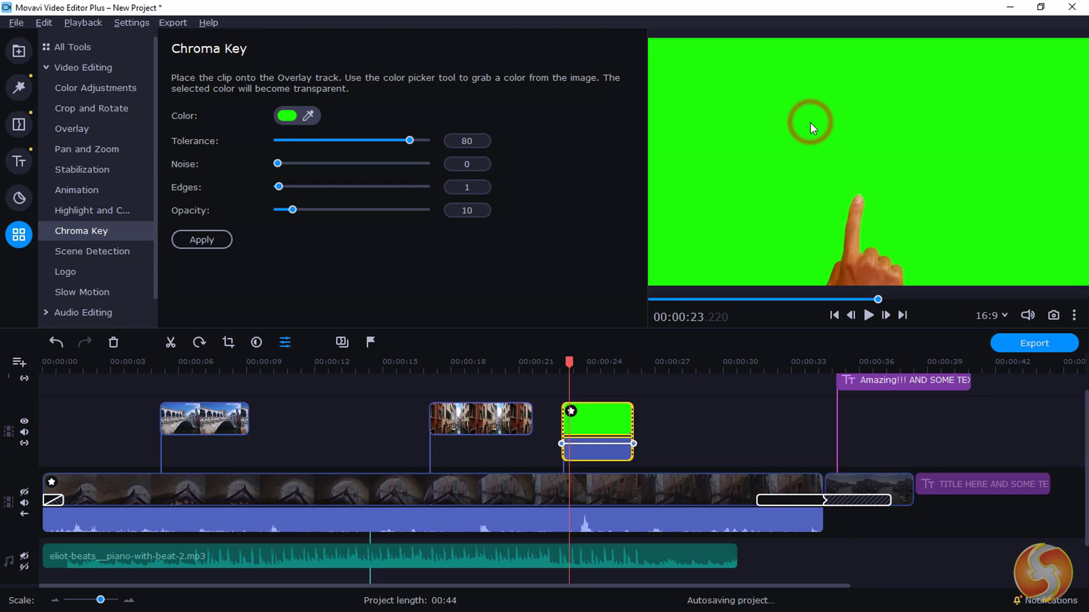
click(864, 316)
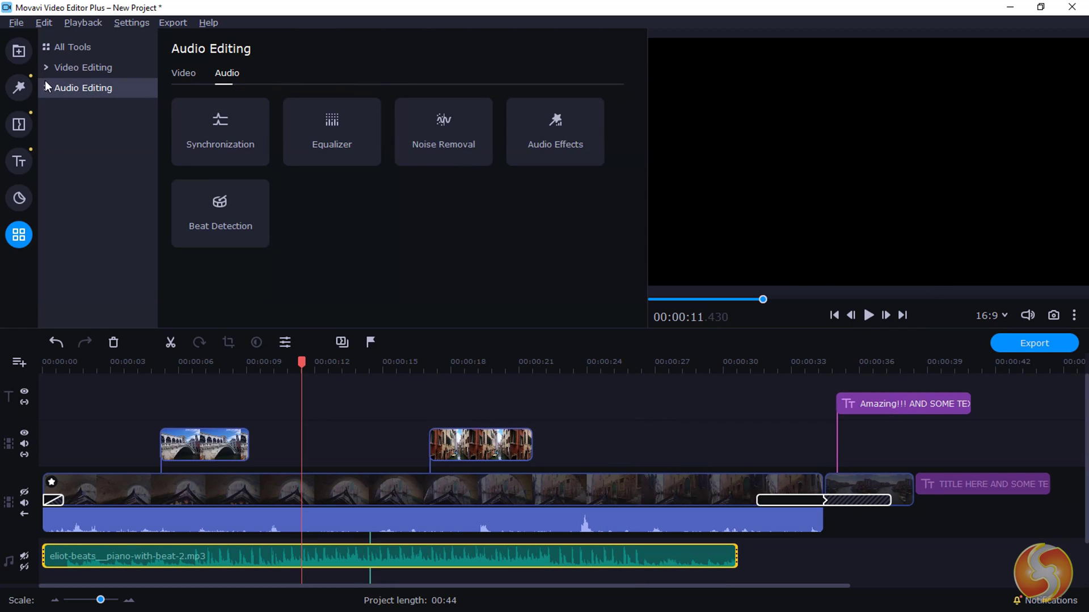
Step: Boost the piano-with-beat-2.mp3 equalizer bands, raising 4 kHz to about +12 dB
click(47, 87)
click(109, 109)
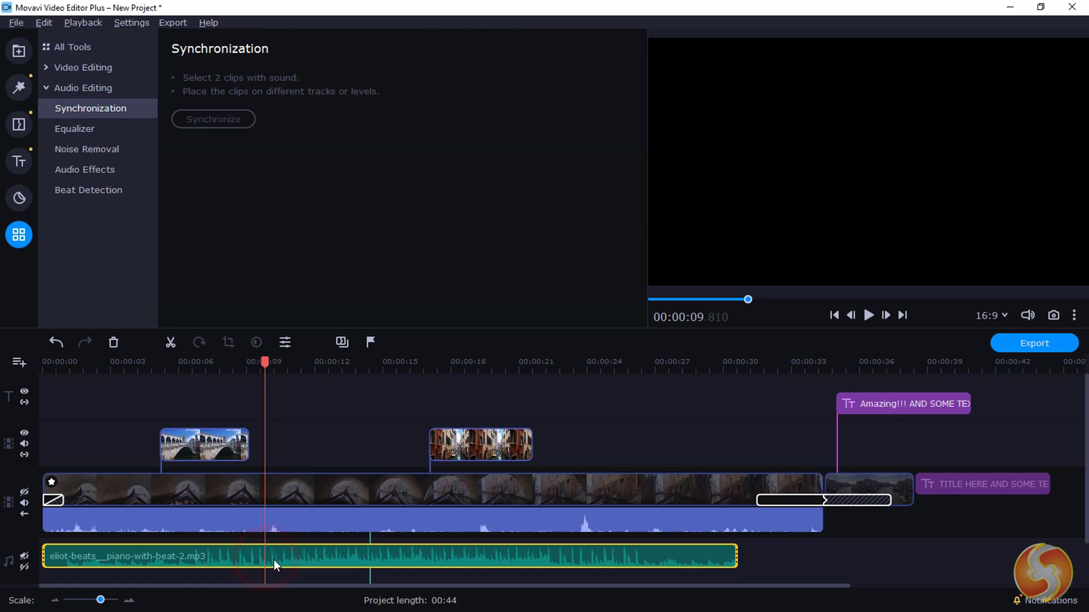
click(291, 518)
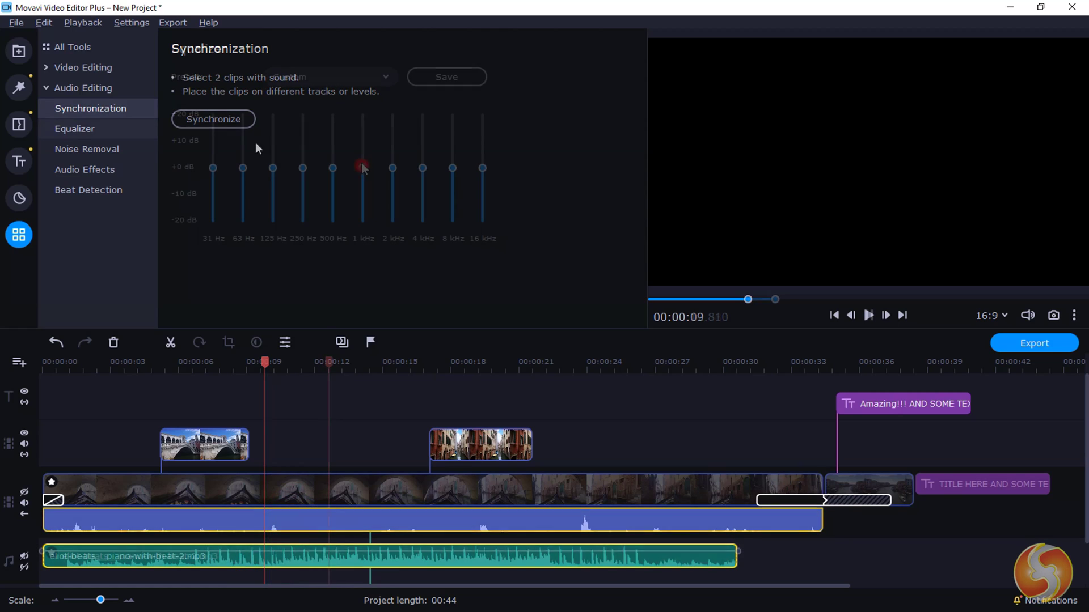
drag(362, 168, 366, 131)
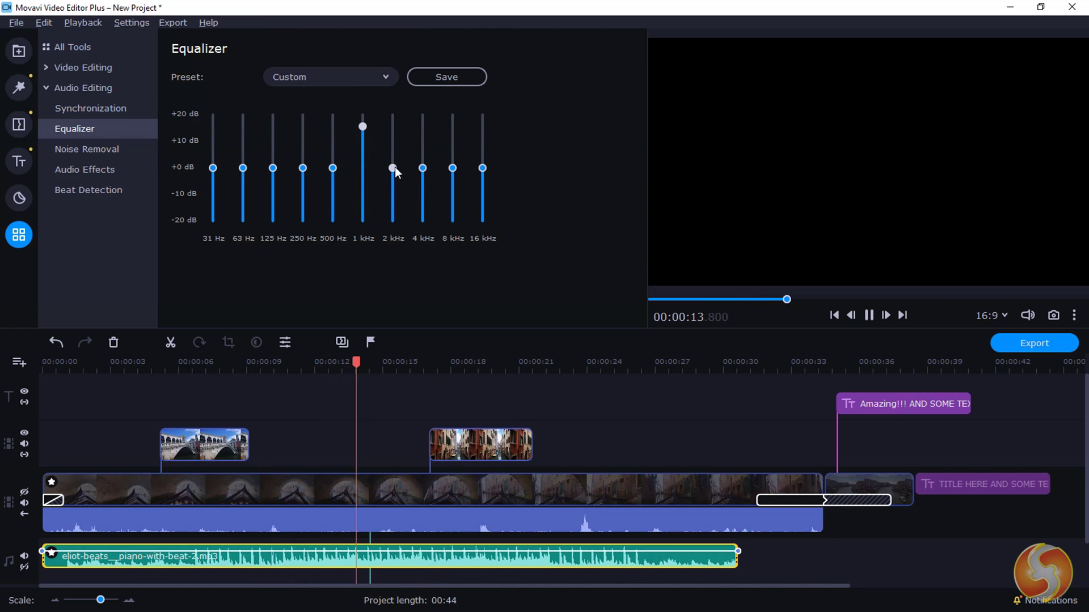
drag(422, 167, 422, 135)
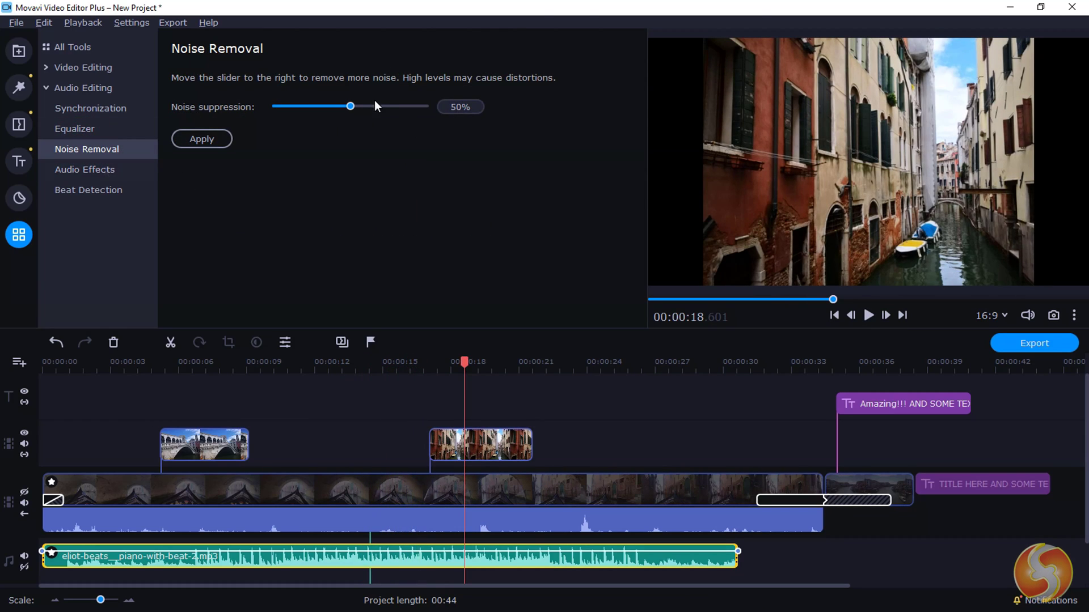
Step: Try the Robot audio effect, then switch the music to Telephone and preview it
click(105, 170)
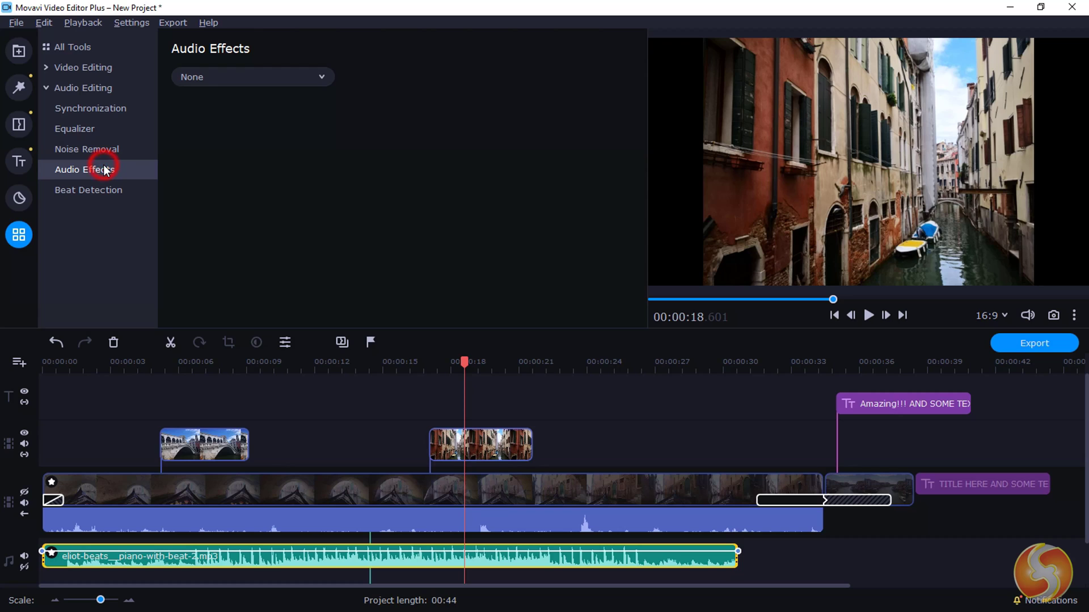
click(257, 77)
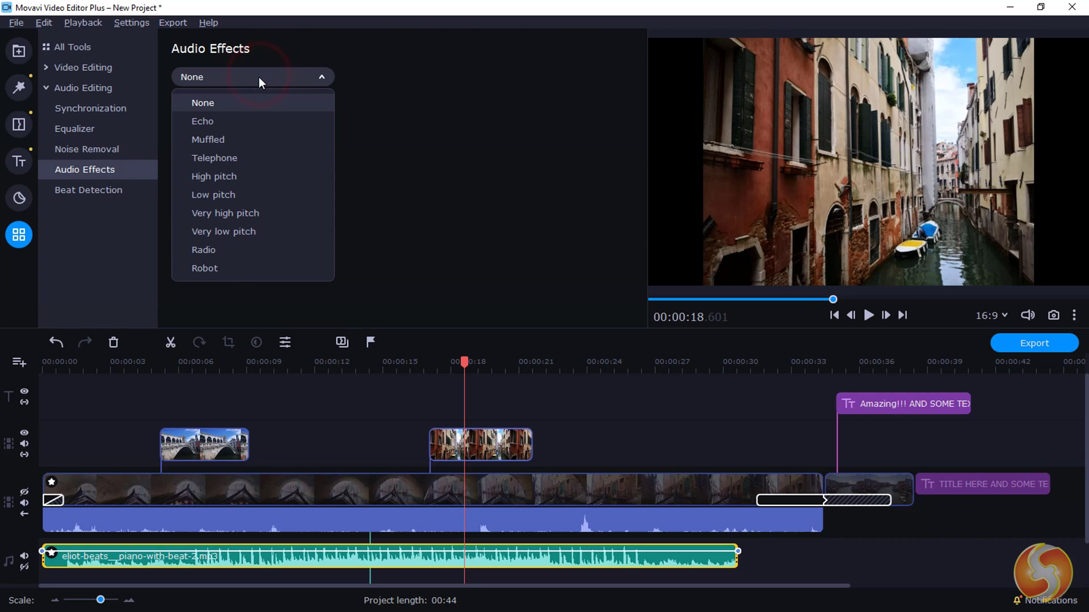
click(229, 274)
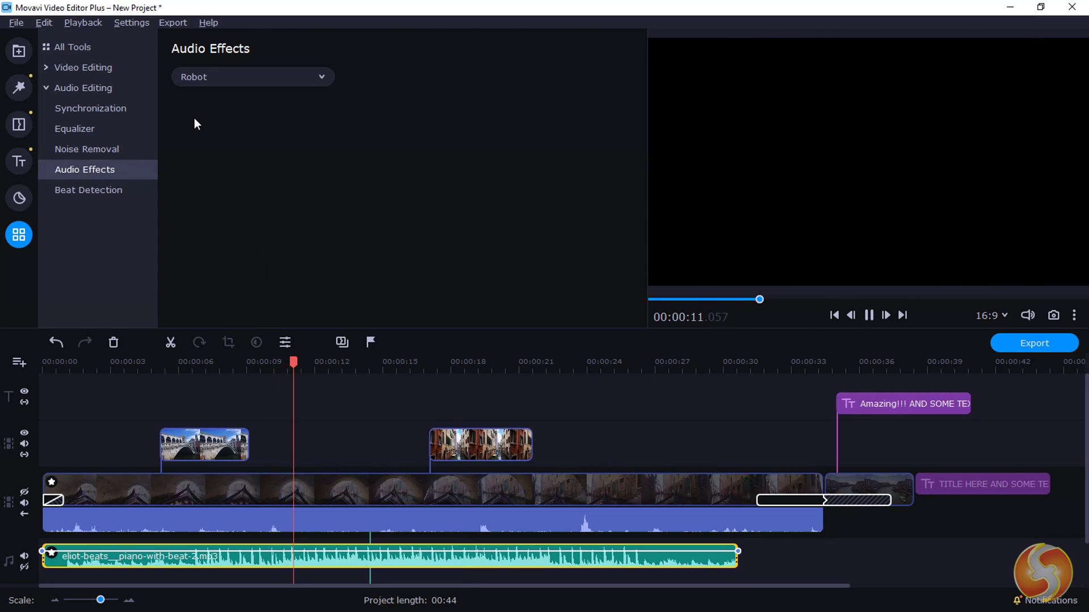
click(199, 80)
click(247, 156)
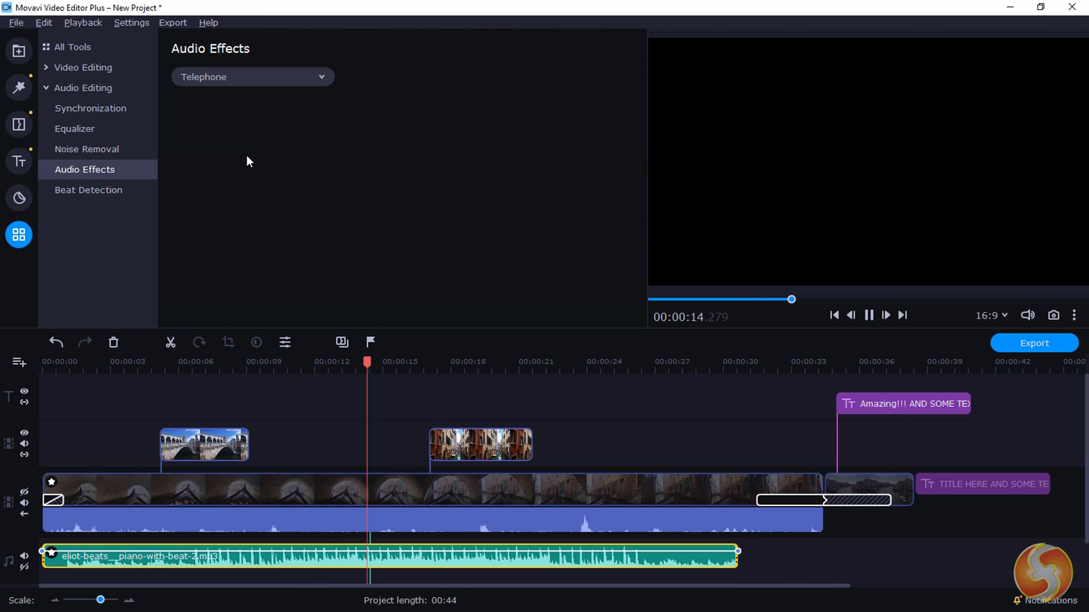
key(space)
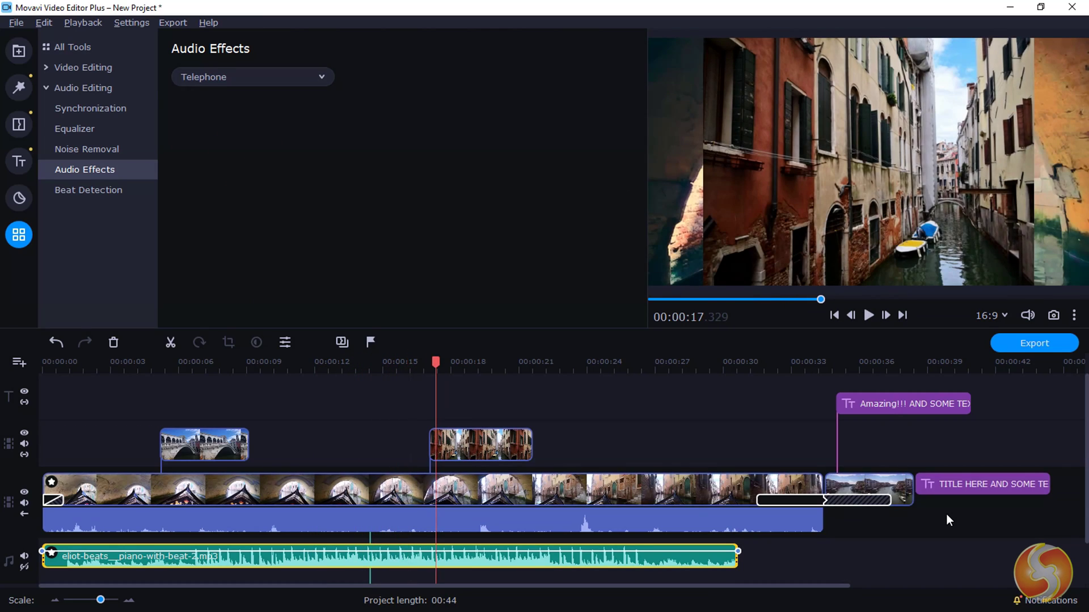
Step: Browse the export video formats: AVI, MOV, MPEG-1, MPEG-2, WMV, MKV and FLV
click(1033, 347)
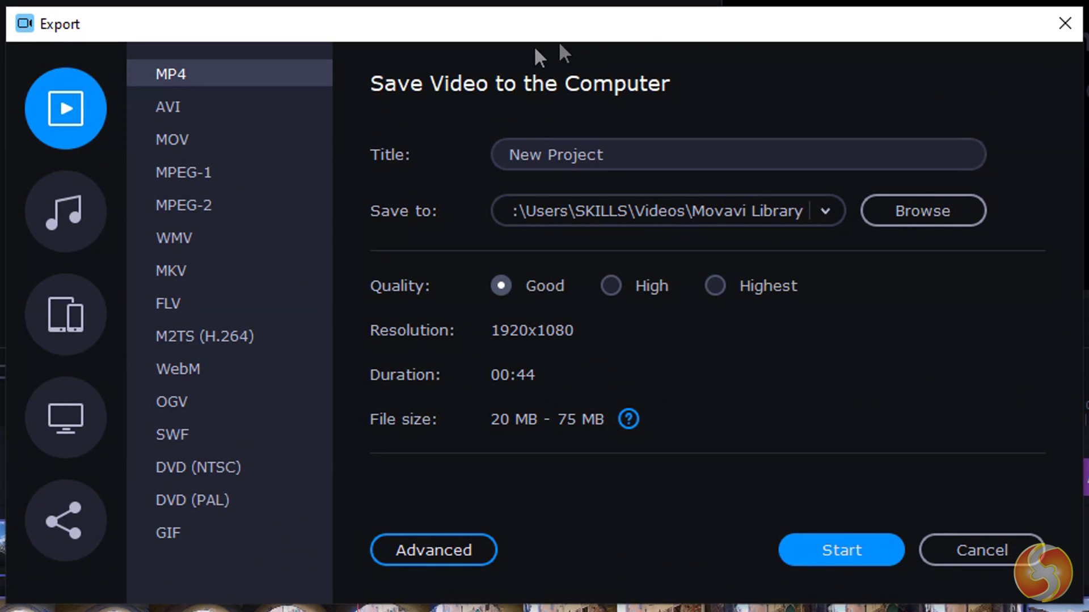
click(210, 111)
click(199, 139)
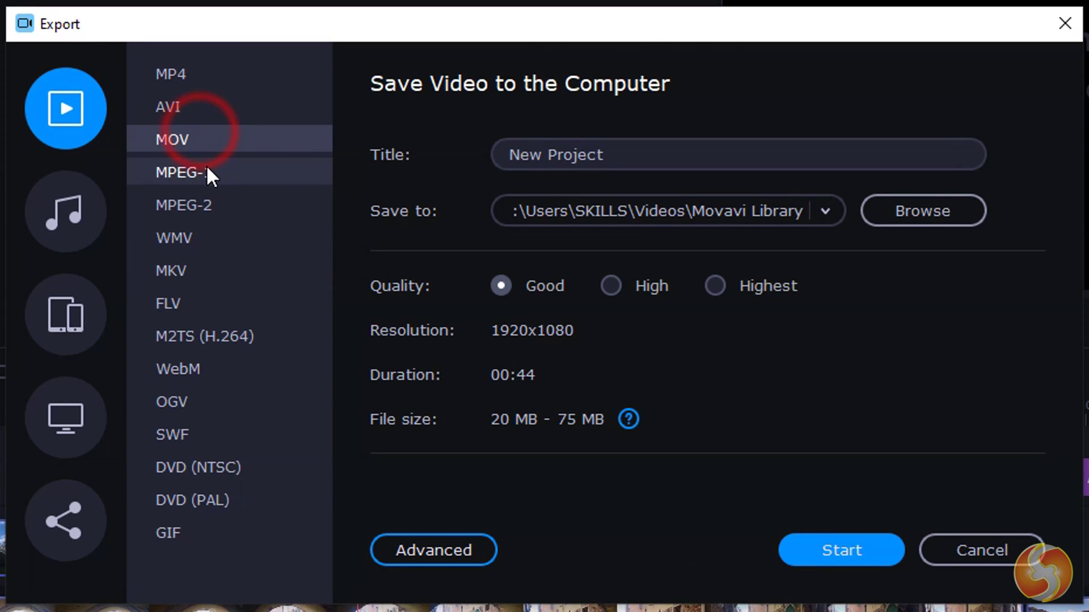
click(206, 173)
click(202, 206)
click(197, 248)
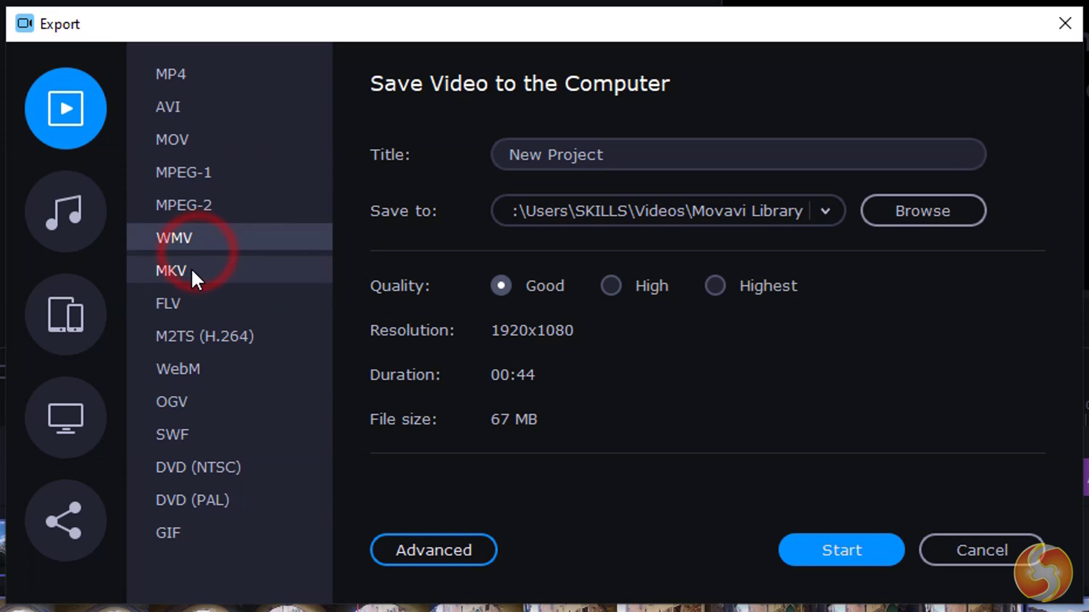
click(191, 270)
click(191, 309)
Step: Browse the WAV, AAC and FLAC audio formats, then choose the iPad / iPad mini preset
click(64, 221)
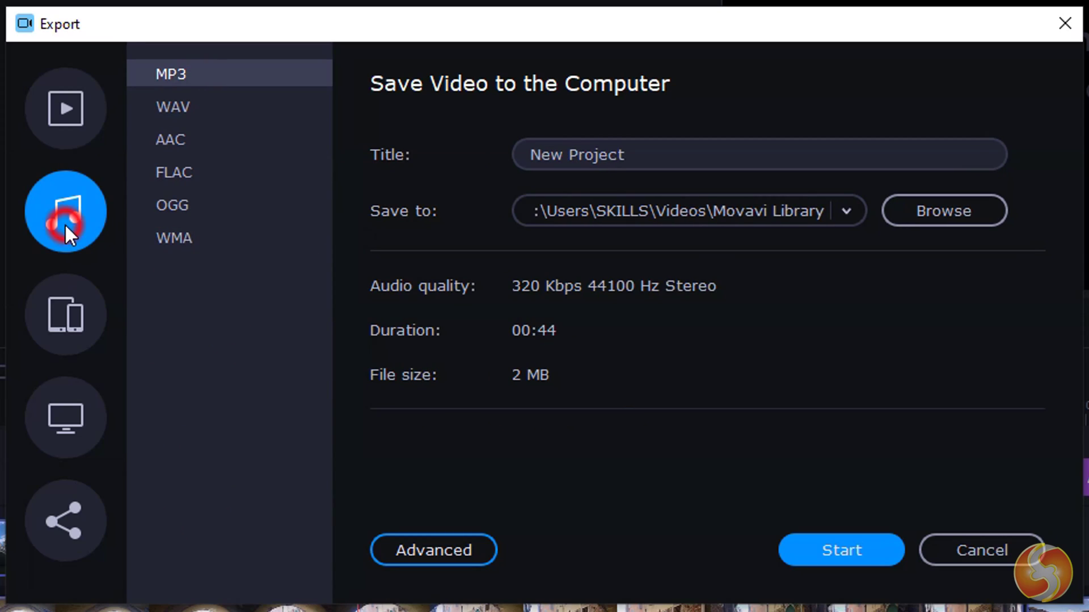
click(196, 112)
click(197, 139)
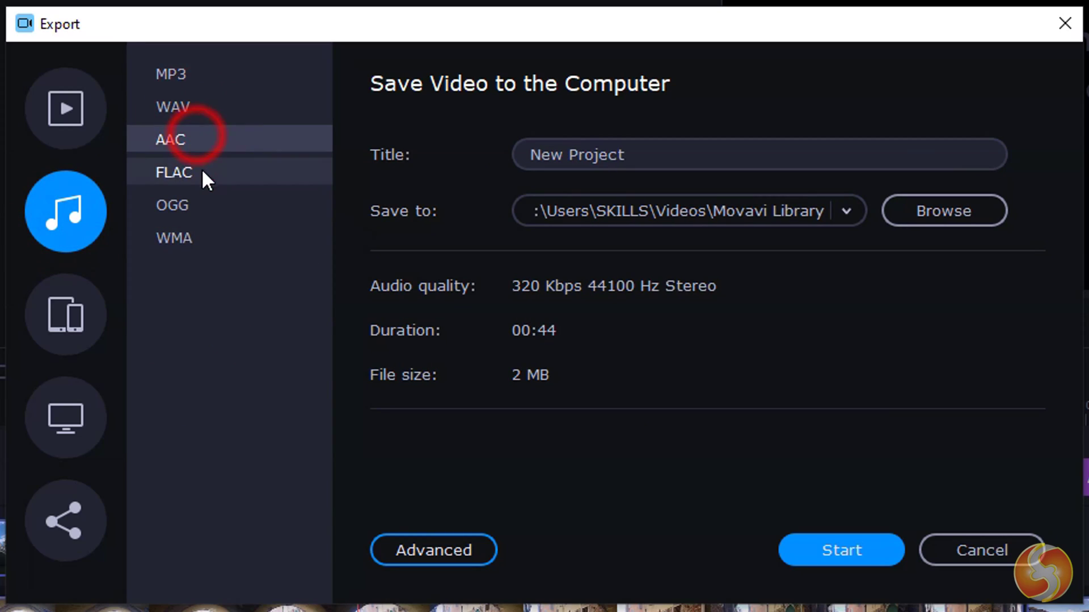
click(202, 170)
click(67, 325)
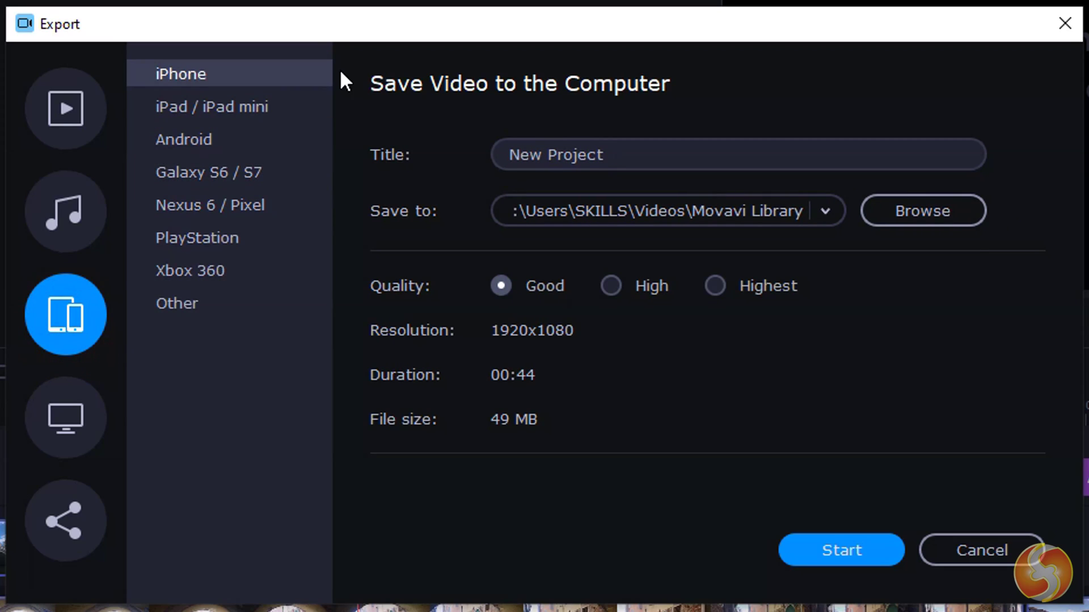
click(252, 102)
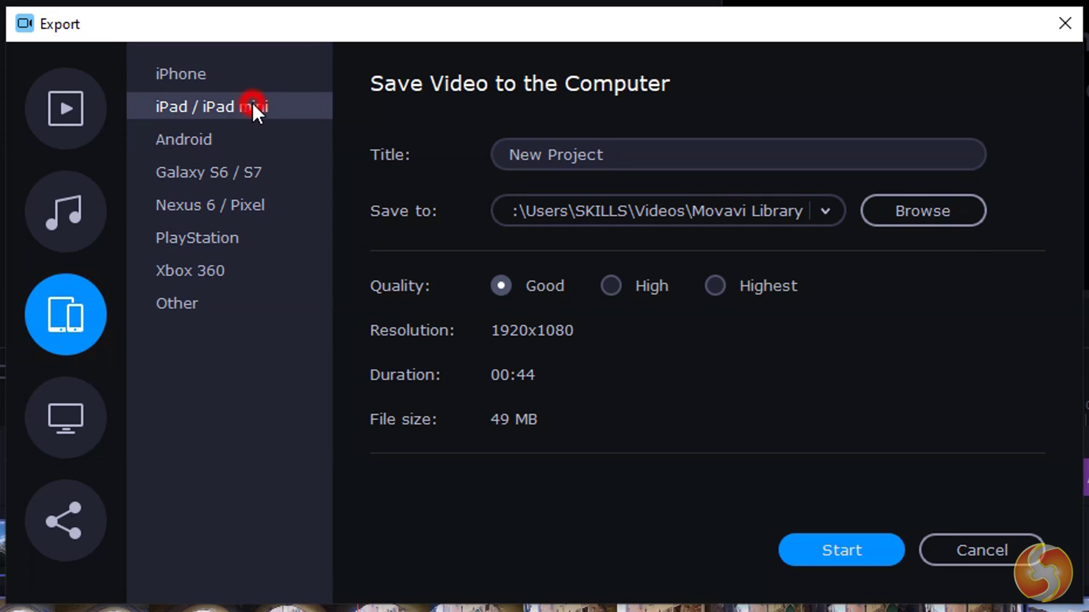
Step: Title the MP4 export 'MyVideo' and compare the higher quality levels
click(242, 150)
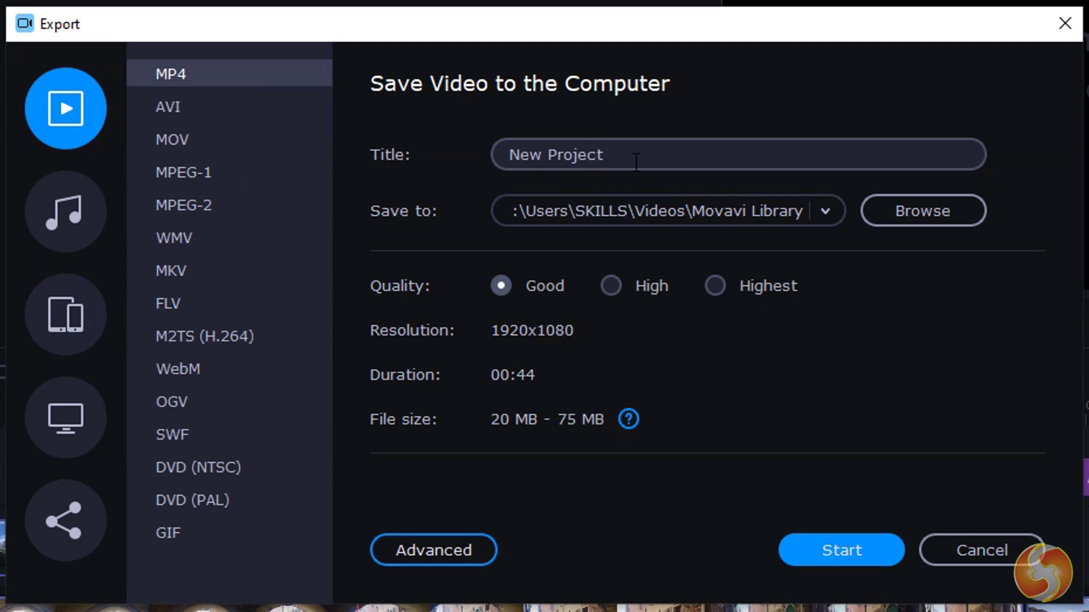
click(636, 162)
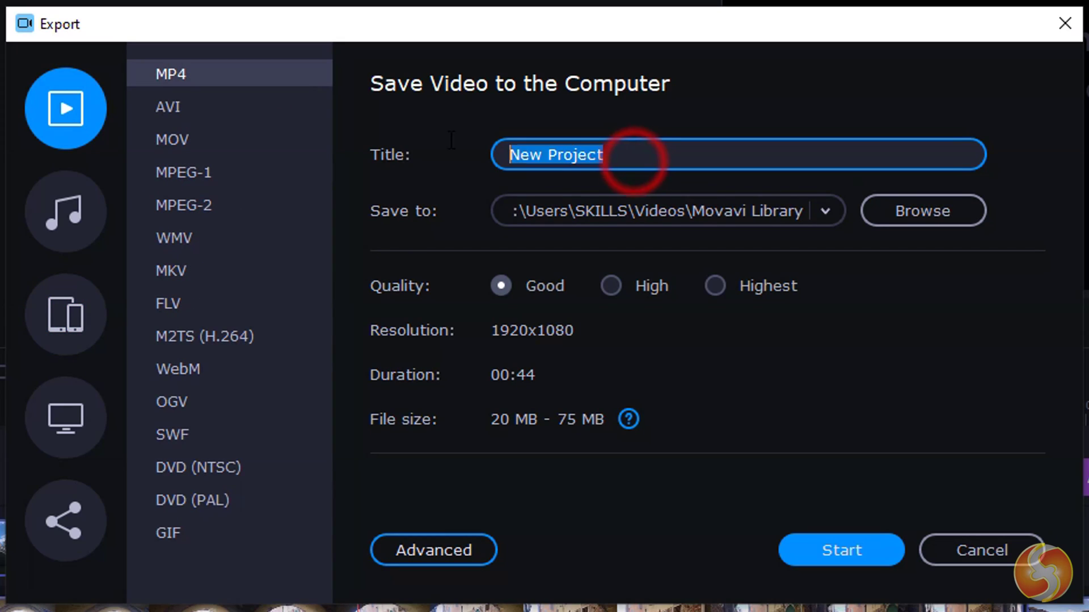
text(MyVideo)
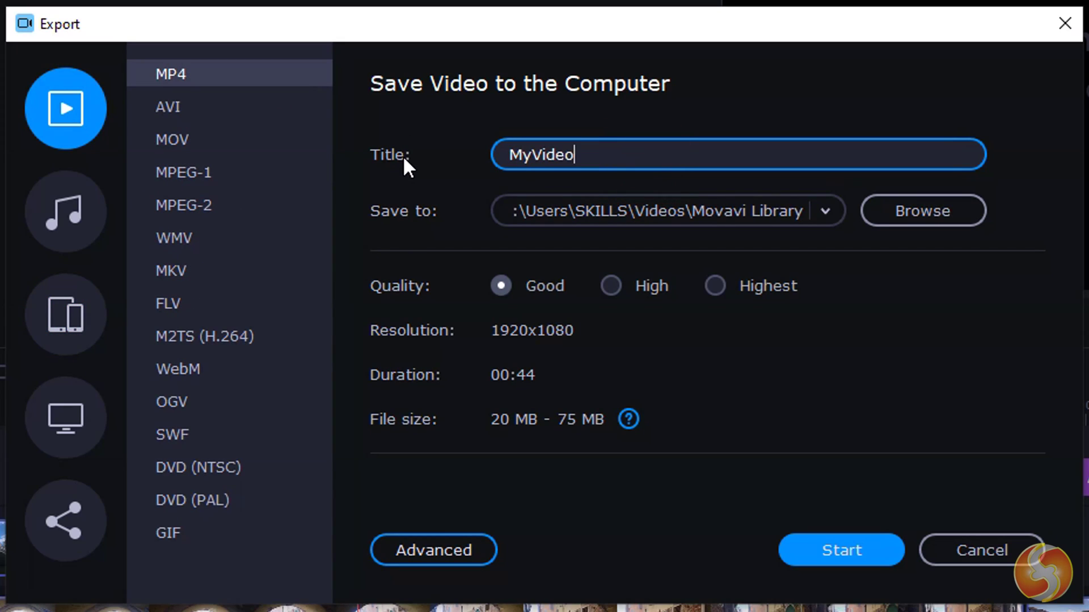
click(622, 287)
click(724, 290)
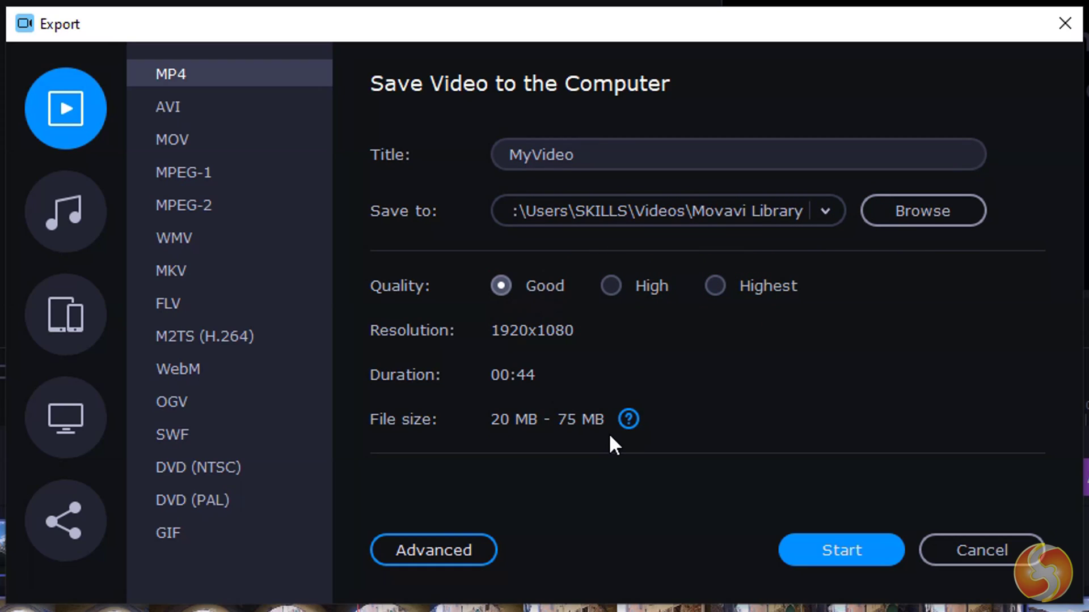
Step: Review the advanced Resolution, Frame rate (kept at 29.97), Bitrate and Sample rate options
click(432, 548)
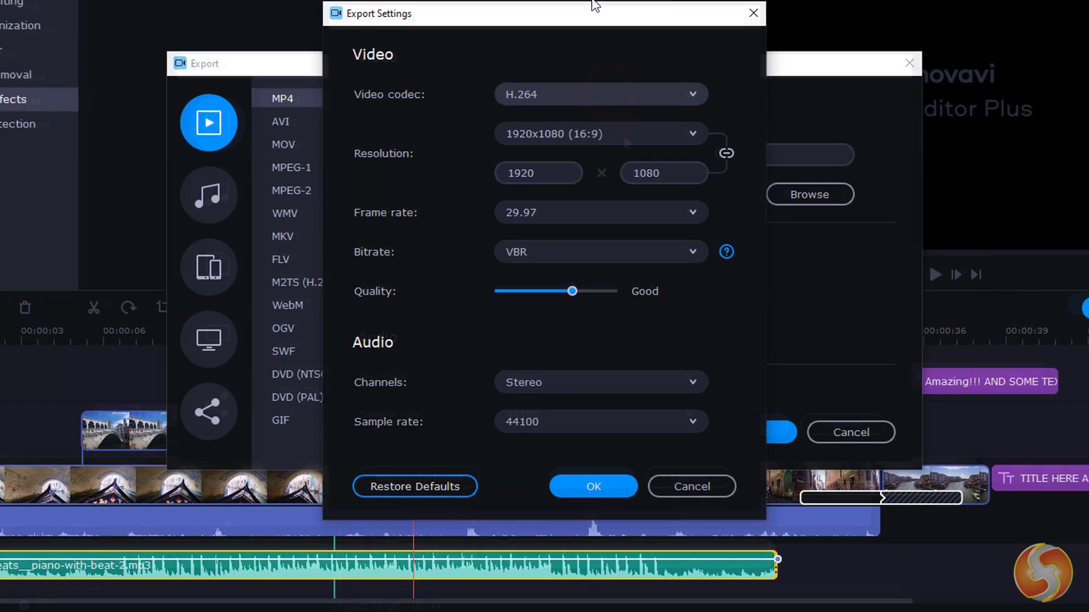
click(648, 132)
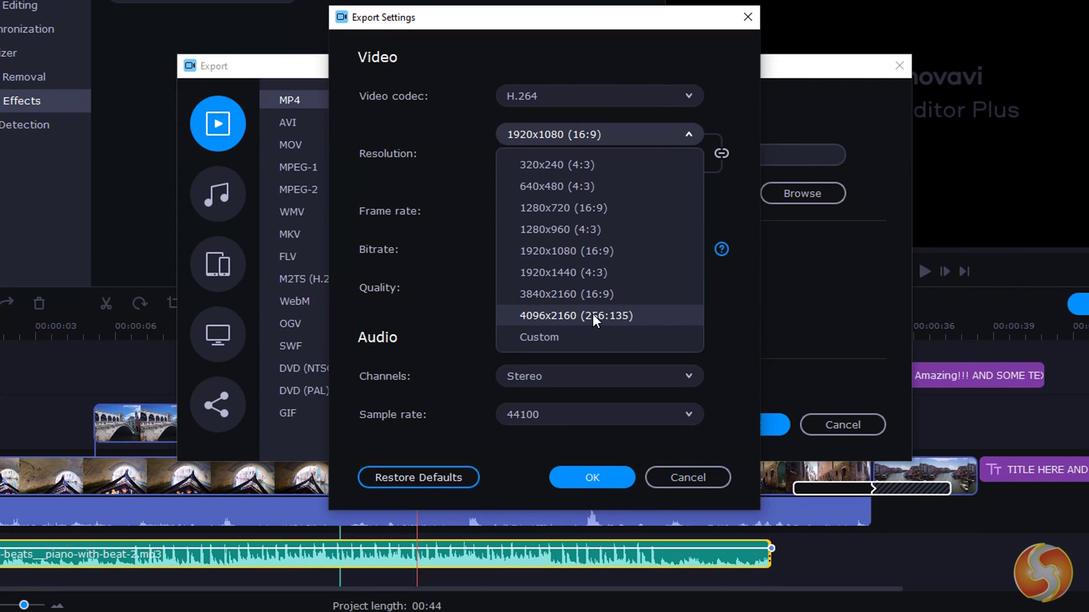
click(618, 211)
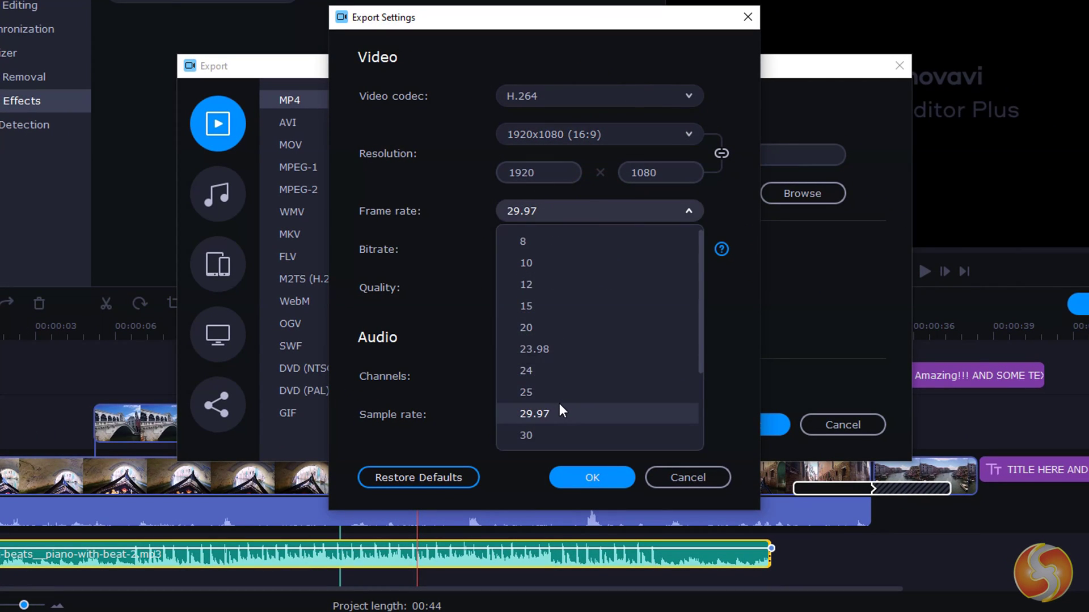
scroll(559, 403, down, 2)
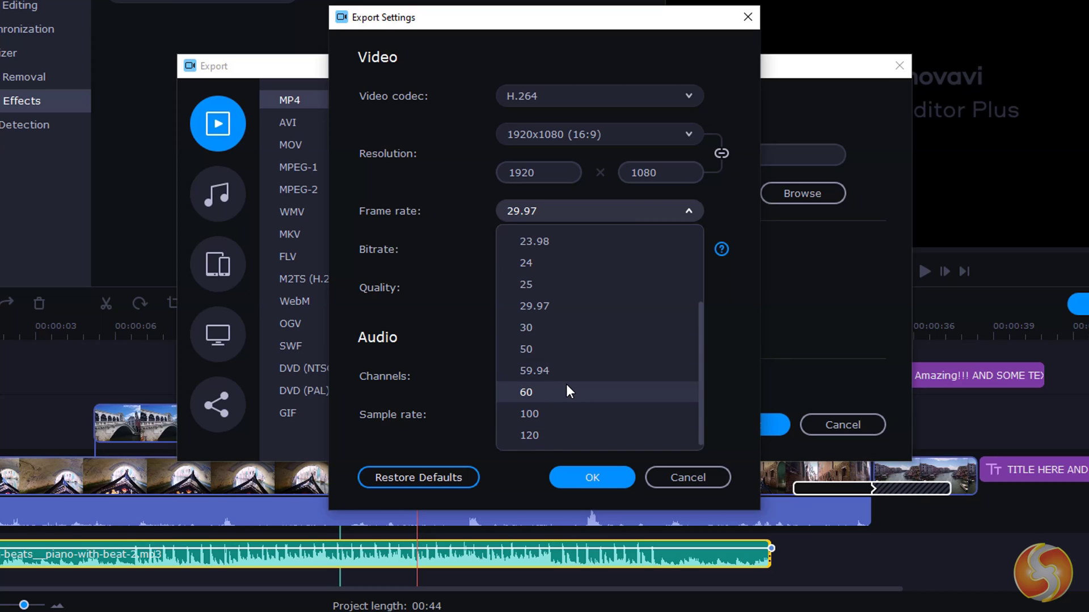
click(647, 220)
click(636, 248)
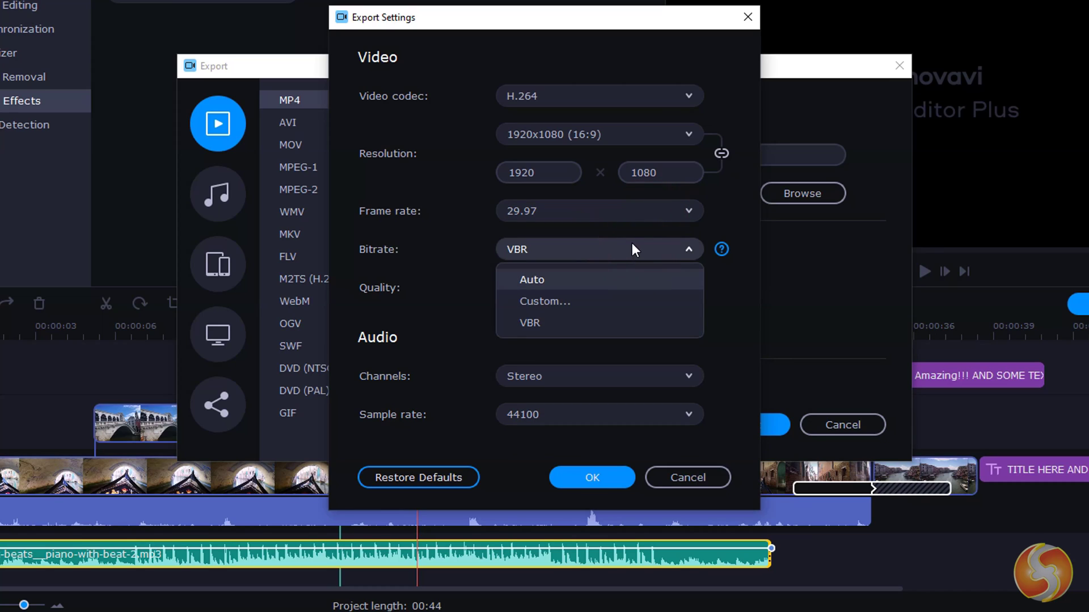
click(601, 415)
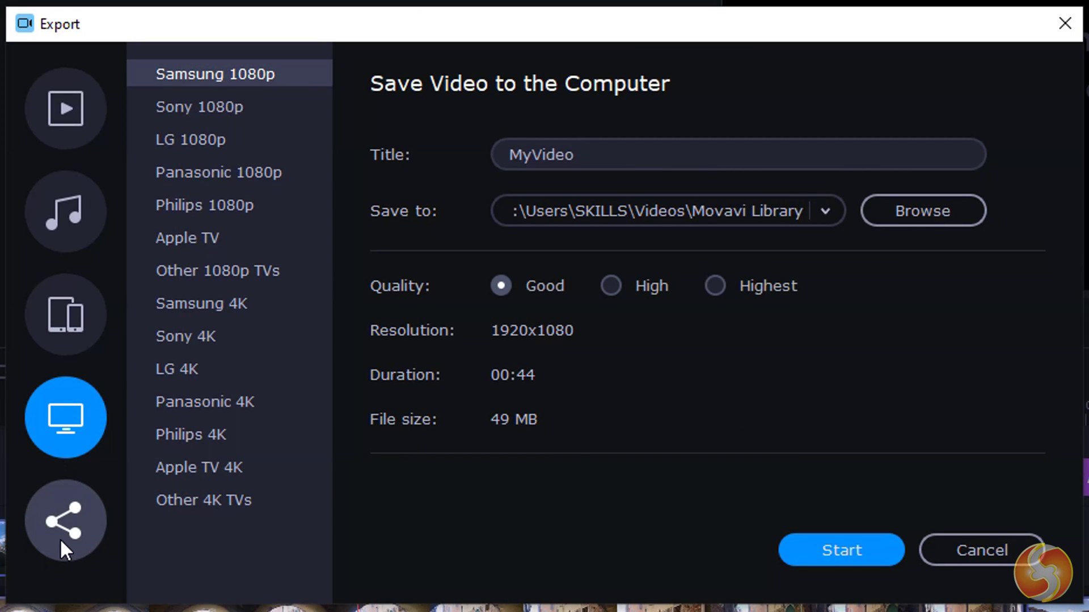
Step: Look through the Google Drive and Vimeo upload destinations, returning to YouTube
click(218, 405)
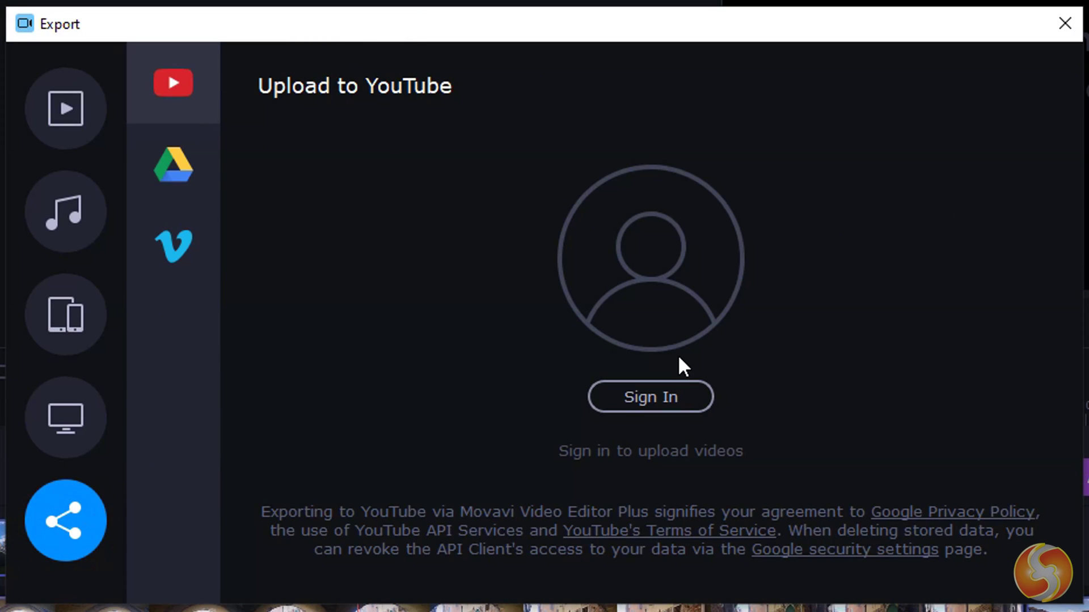
click(185, 167)
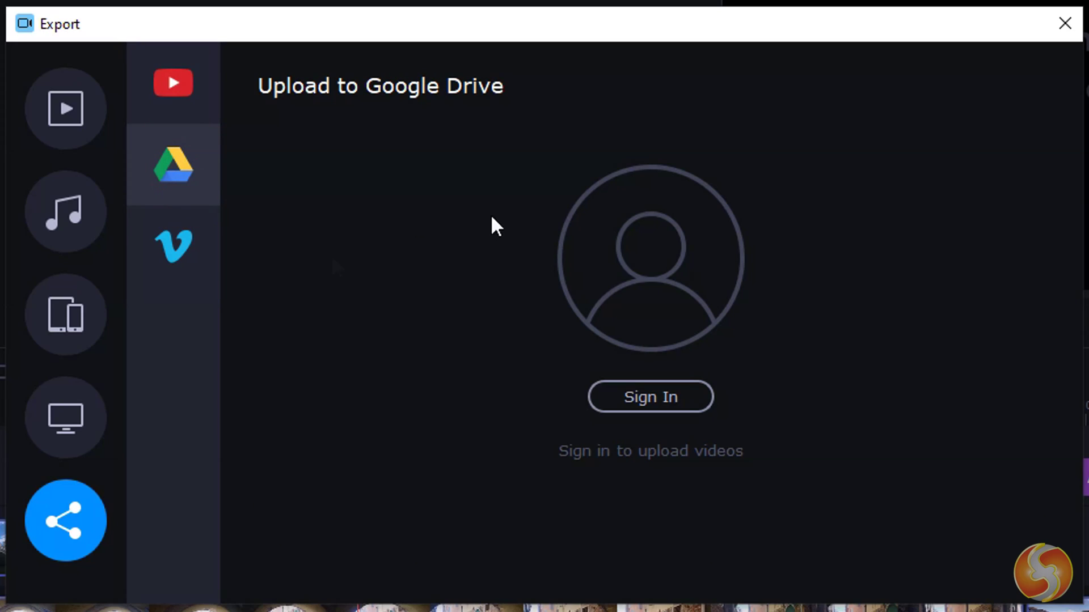
click(211, 252)
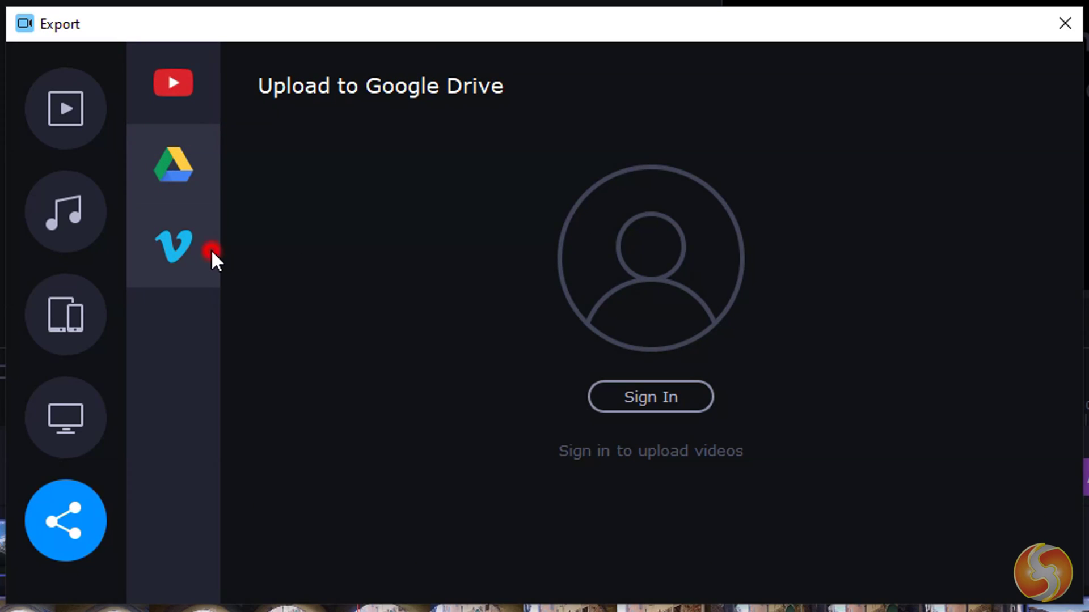
click(169, 97)
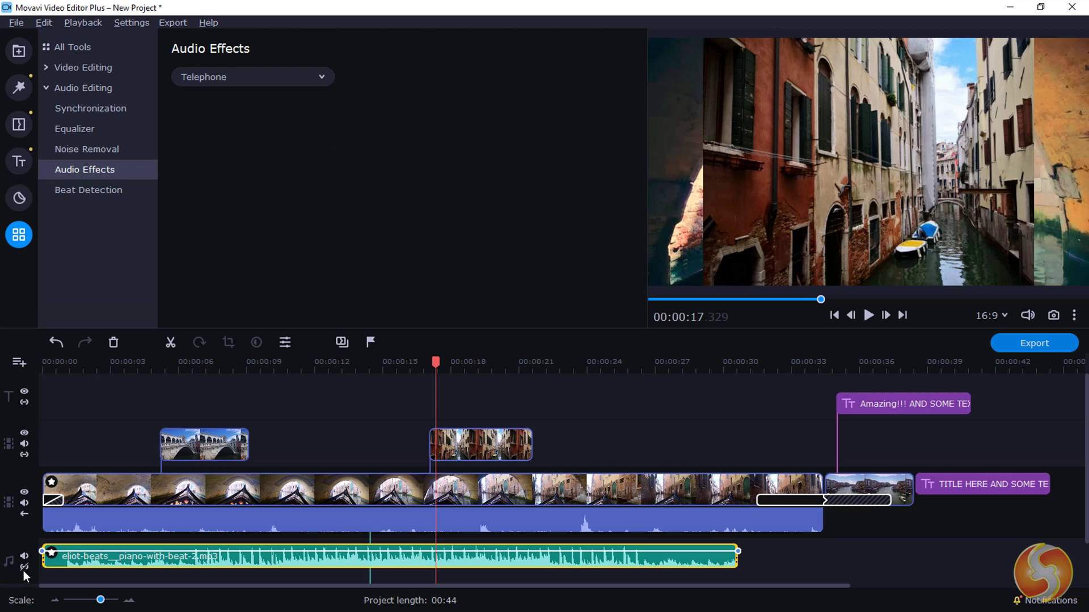
Step: Show the Filters gallery and scroll the timeline slightly right
click(23, 88)
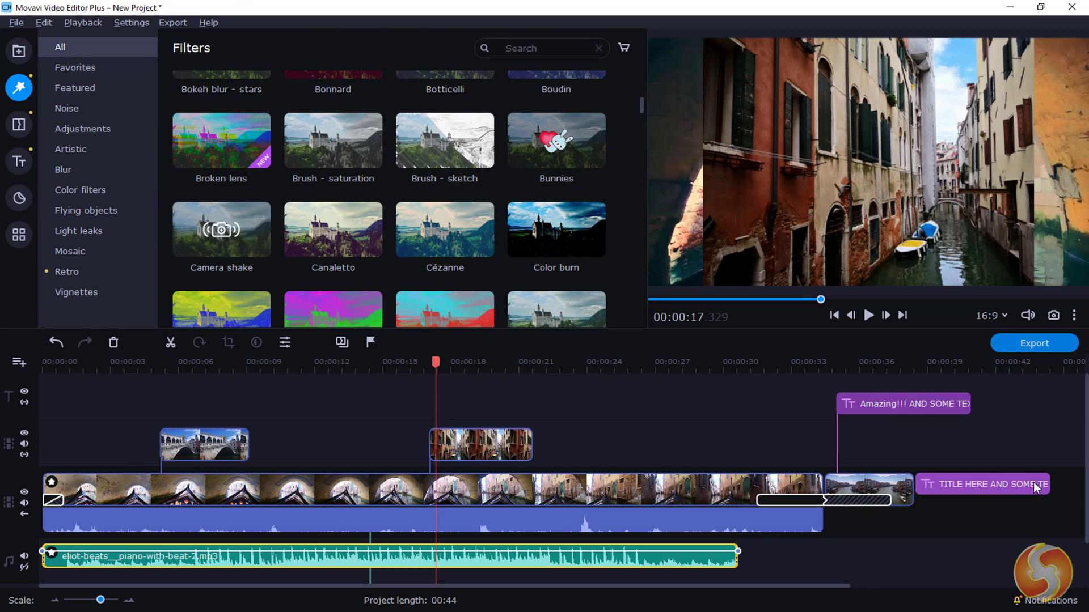
drag(839, 584, 775, 572)
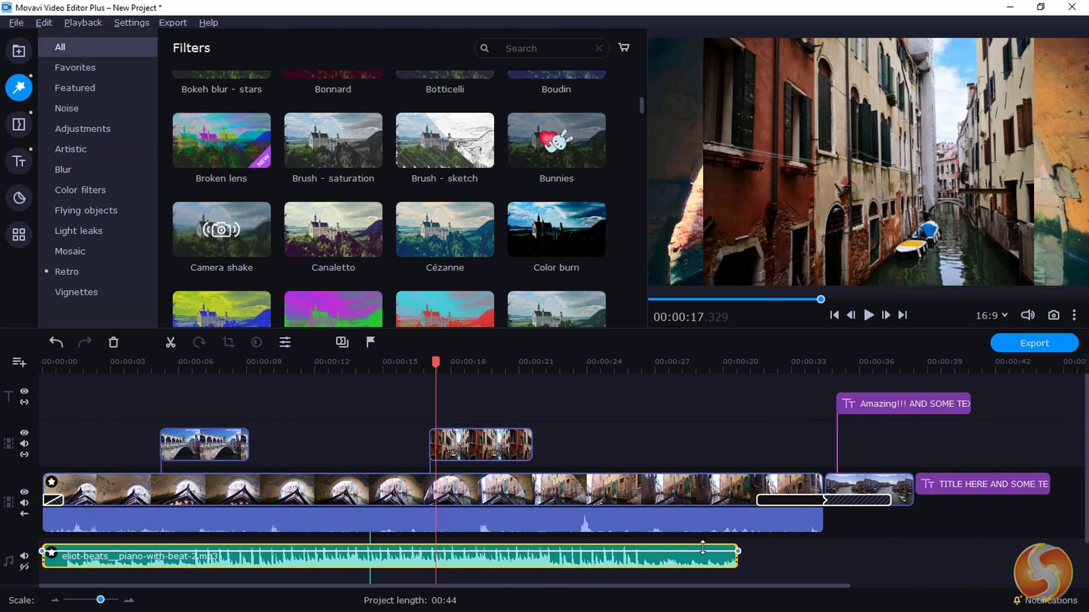